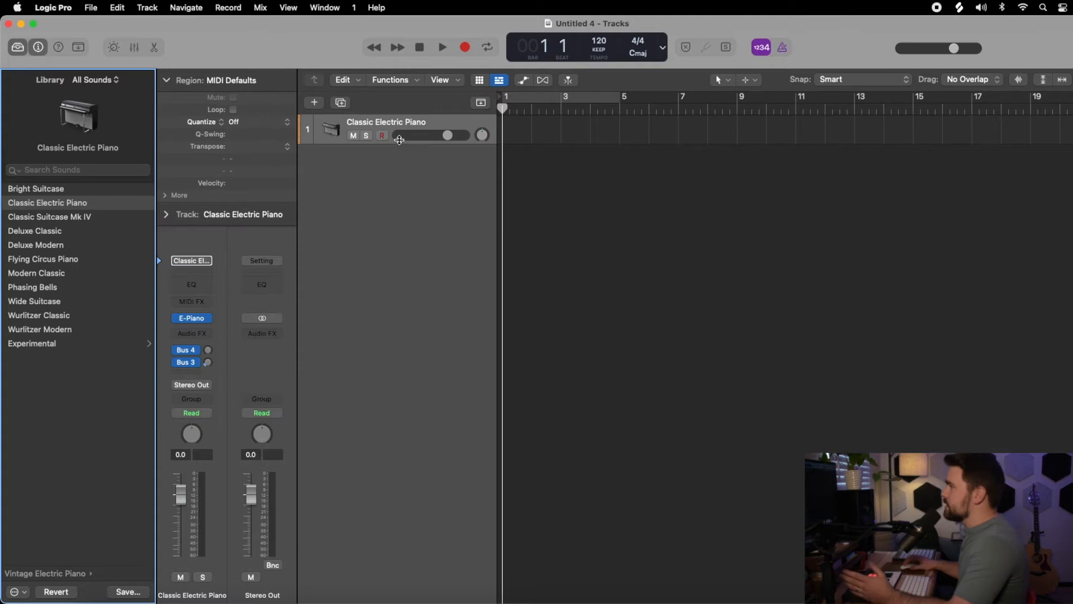
Browse the library's drum kit sounds and load the Lo-Fi Funk electronic drum kit onto the track.
scroll(62, 345, "left", 5)
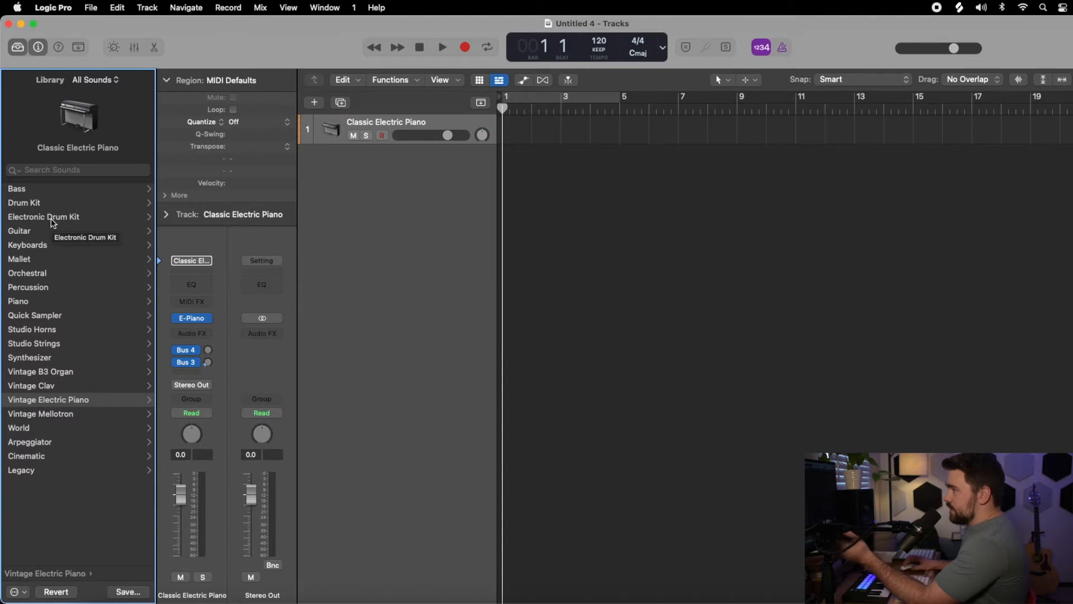
left_click(54, 205)
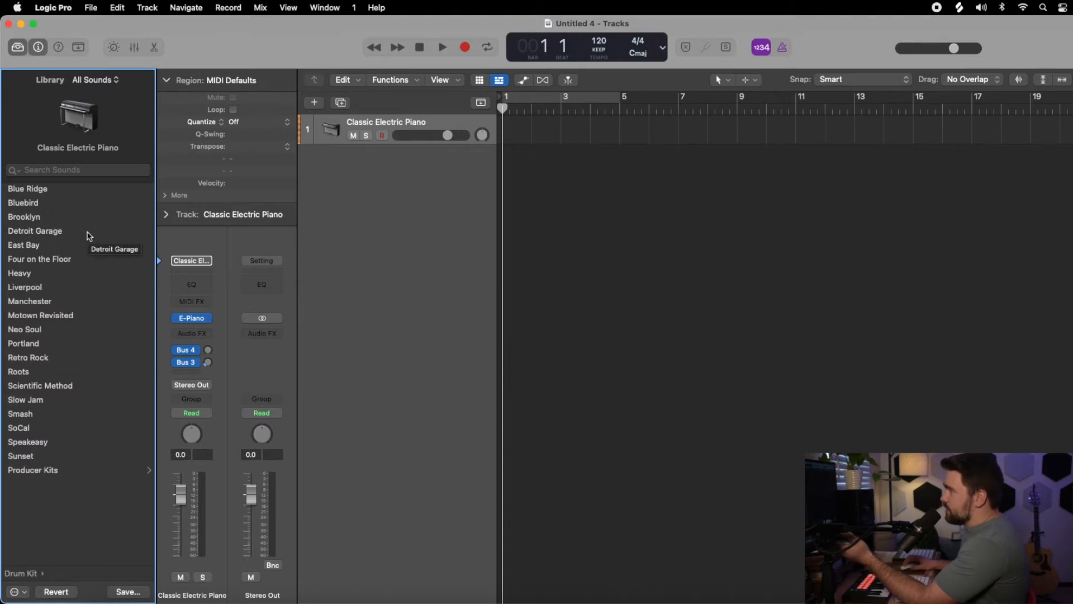
scroll(39, 226, "left", 5)
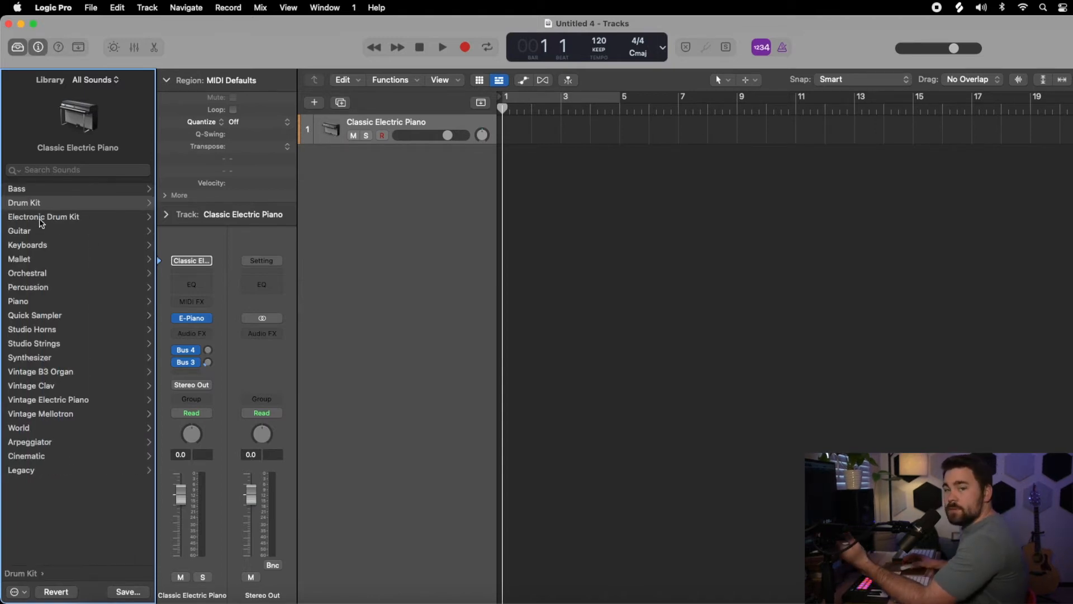
left_click(41, 222)
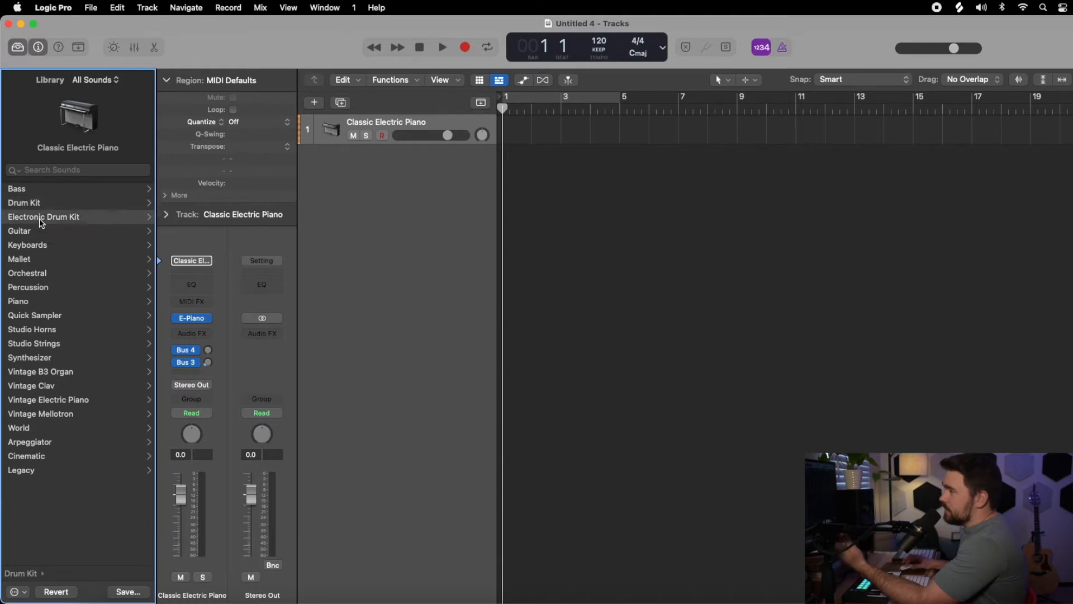
scroll(52, 254, "down", 15)
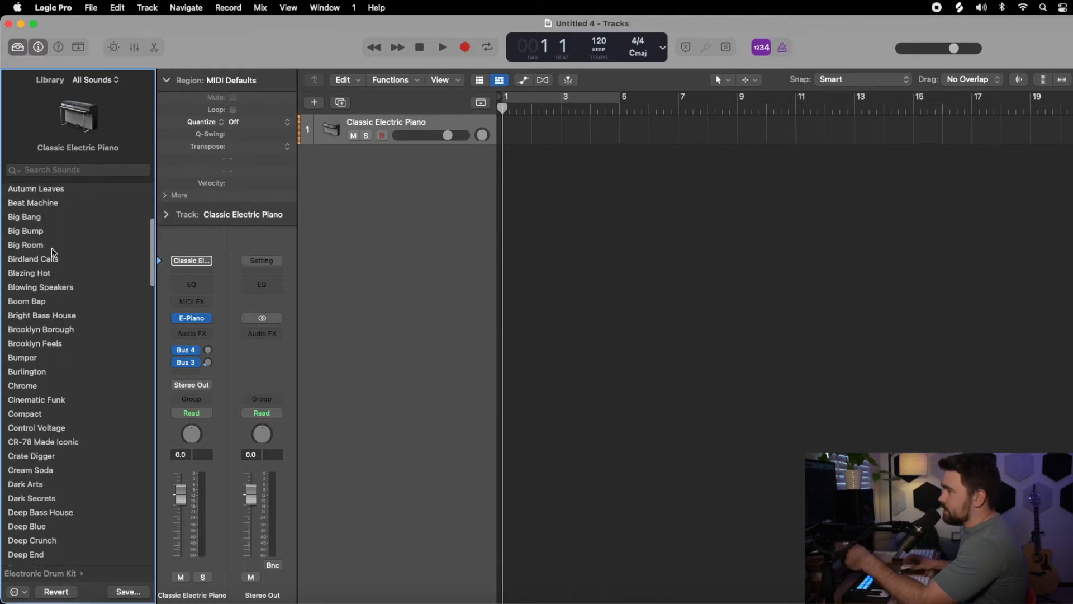
scroll(56, 263, "down", 5)
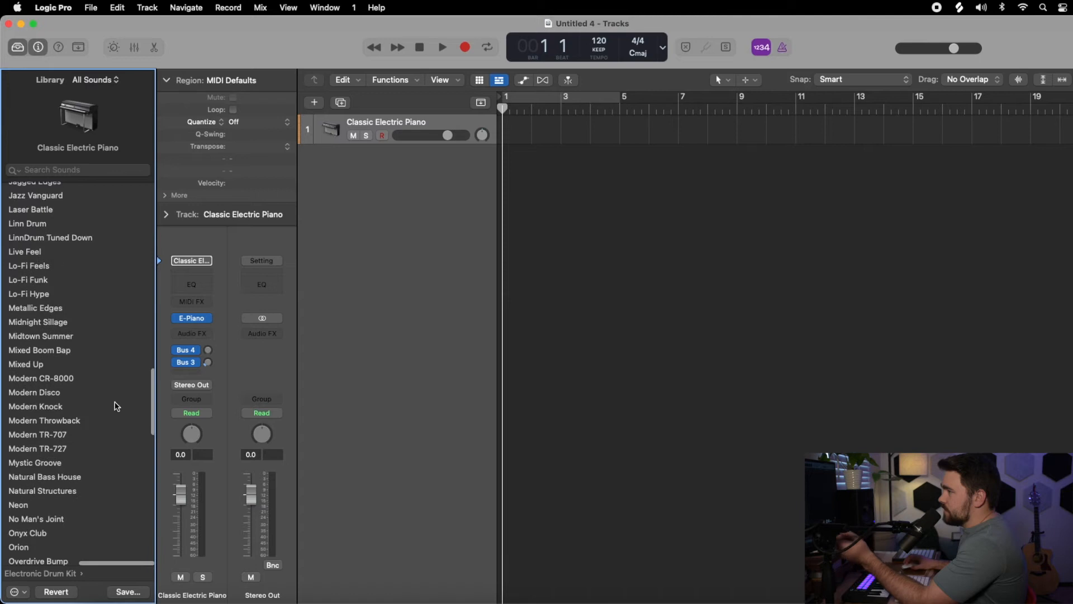
left_click(41, 282)
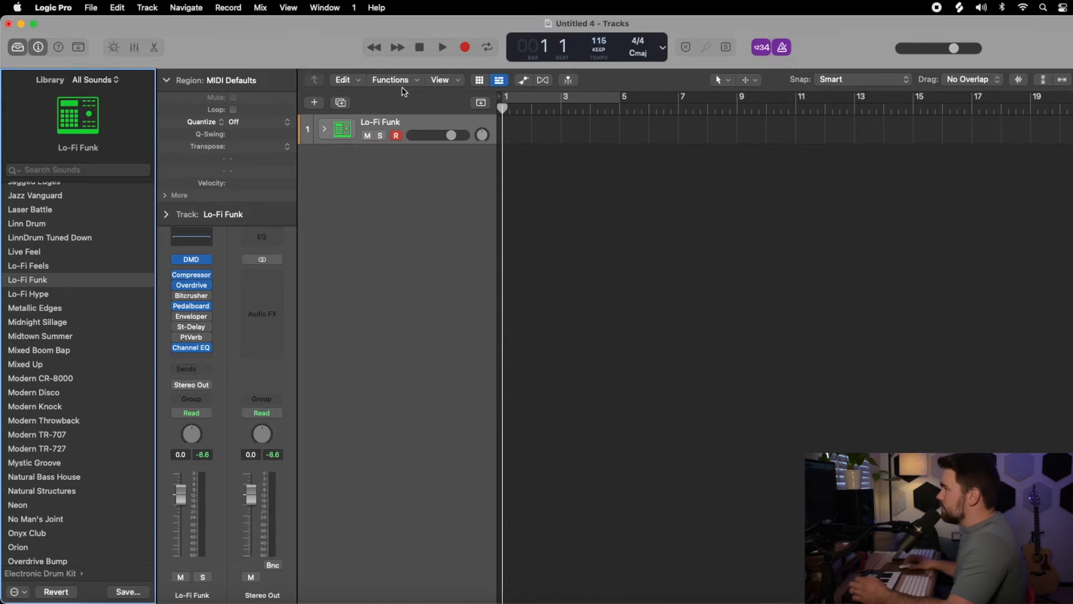
Rehearse a drum pattern during playback, then record it on the Lo-Fi Funk track from bar 1.
left_click(424, 47)
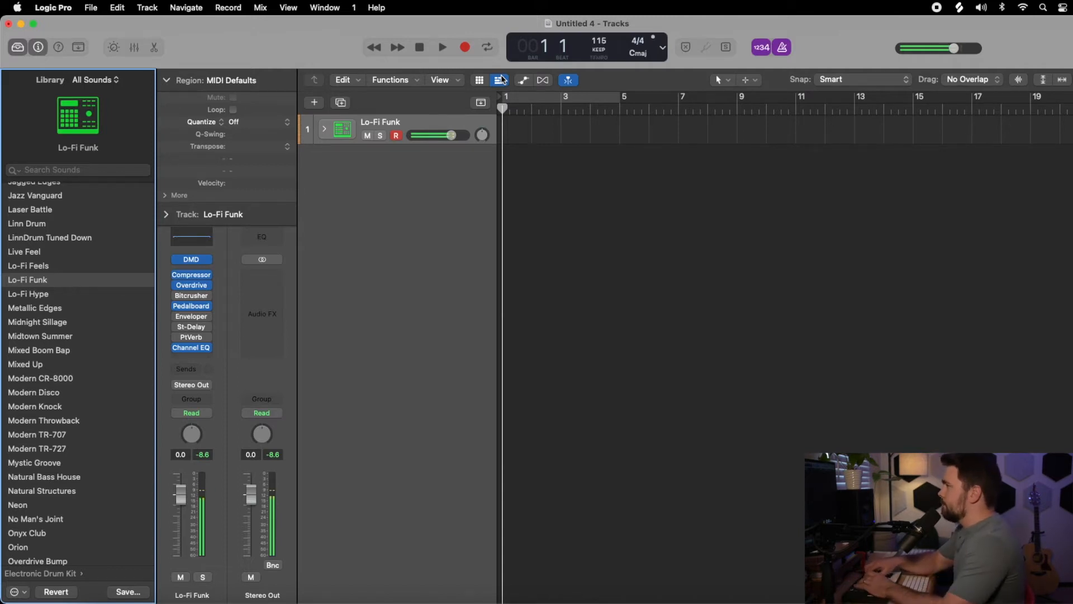
left_click(441, 49)
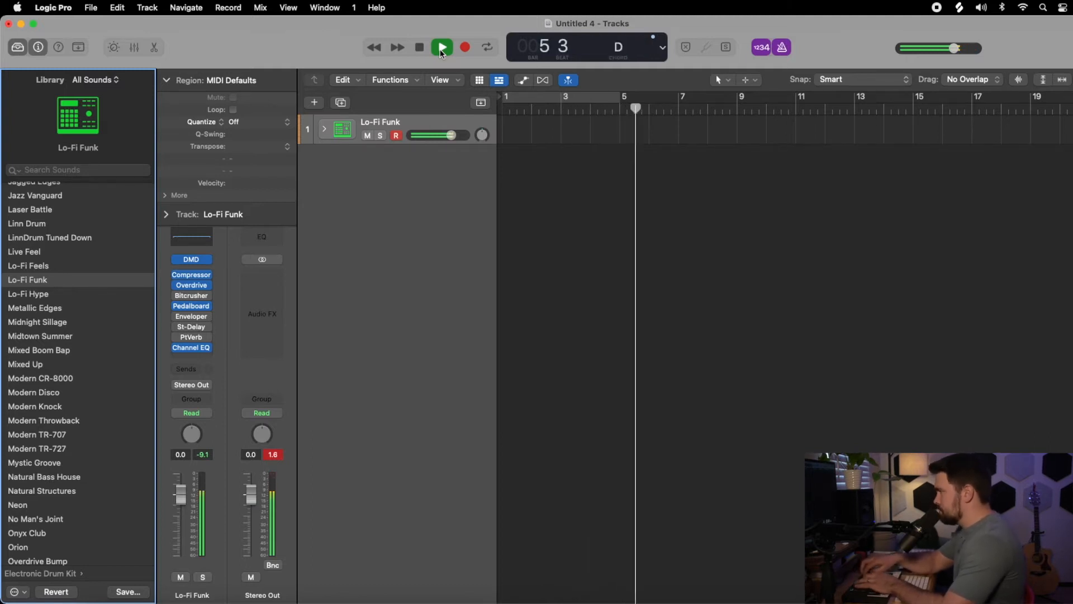
key("space")
key("Return")
key("r")
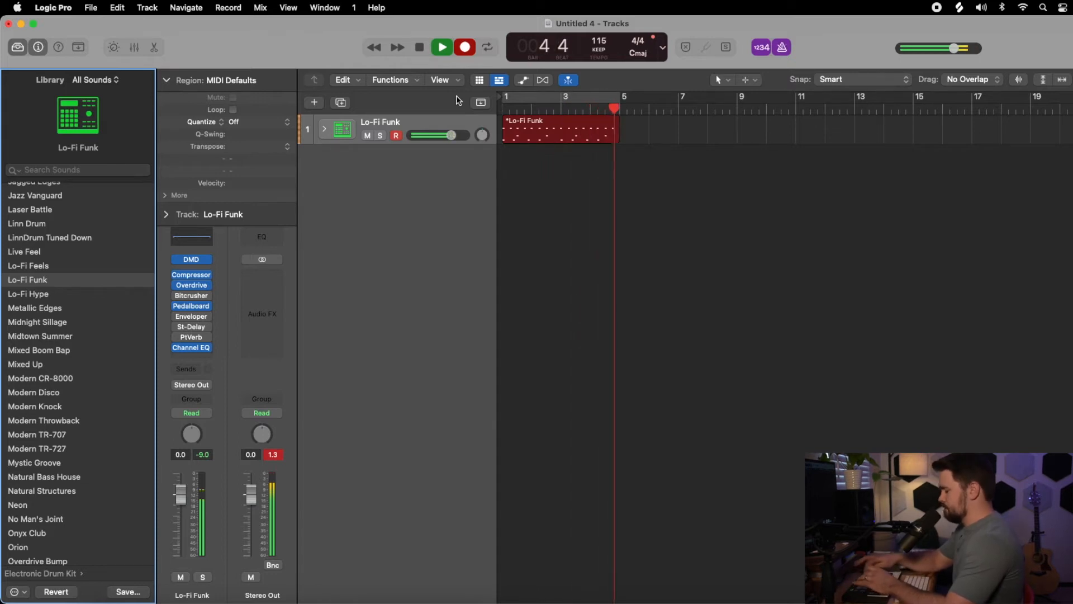
key("space")
Trim the recorded Lo-Fi Funk region to four bars and quantize it to 1/16 notes.
left_click_drag(647, 139, 619, 151)
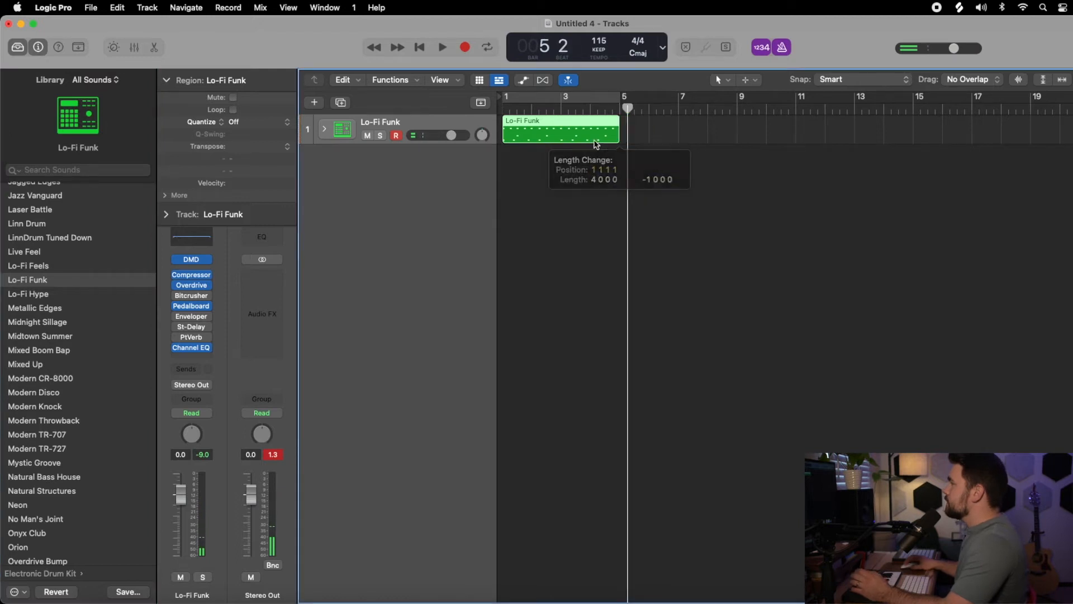
right_click(597, 141)
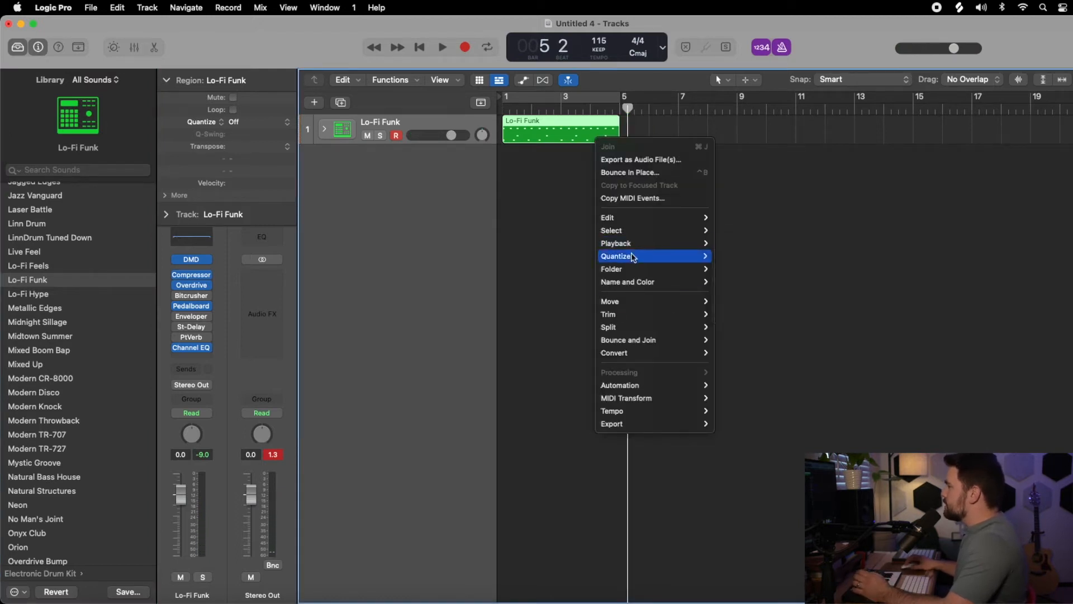
left_click(777, 327)
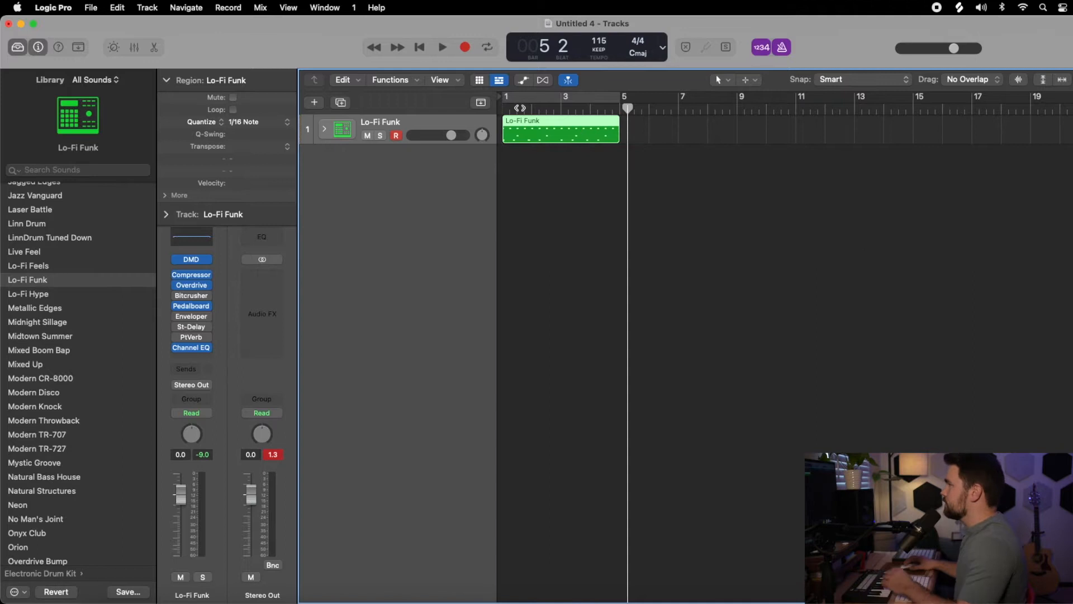
Play the quantized Lo-Fi Funk drum region from bar 1 to check its timing.
left_click(505, 109)
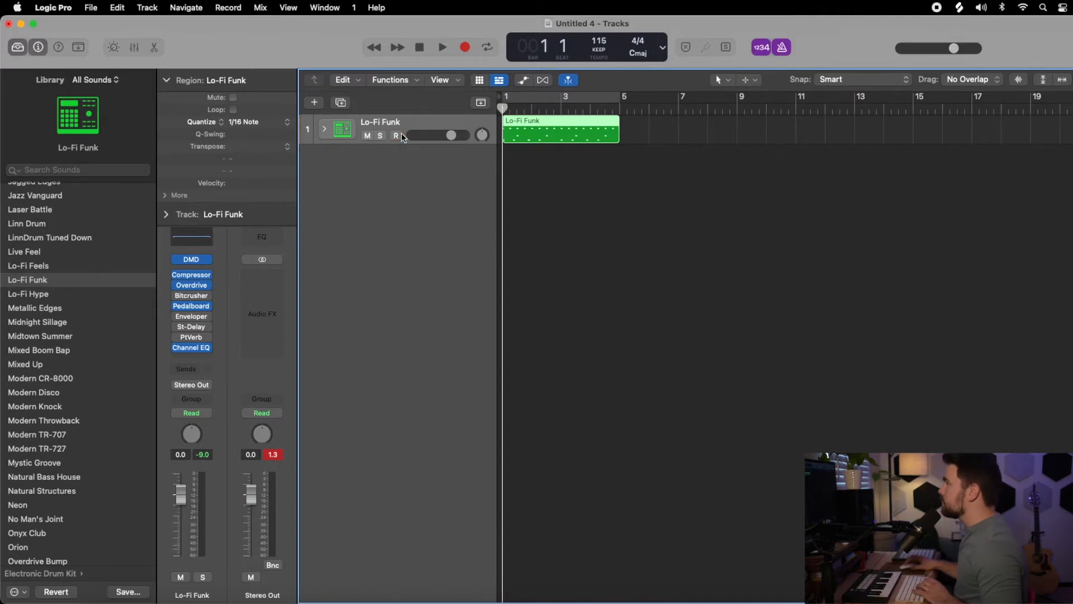
key("space")
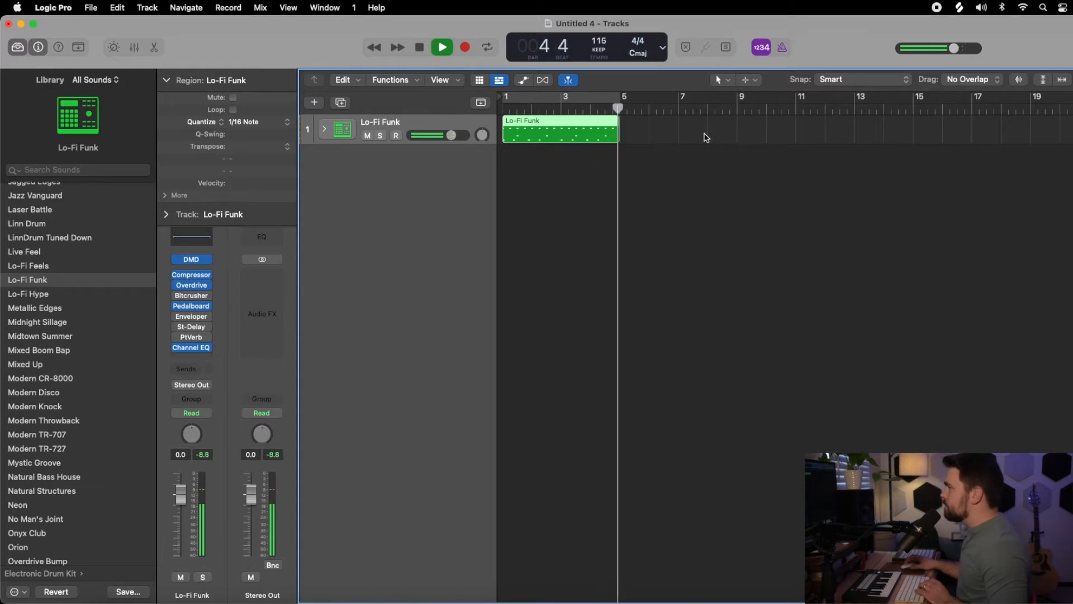
key("space")
Loop the Lo-Fi Funk region until bar 17 for four repetitions and return the playhead to bar 1.
left_click(643, 135)
left_click(609, 133)
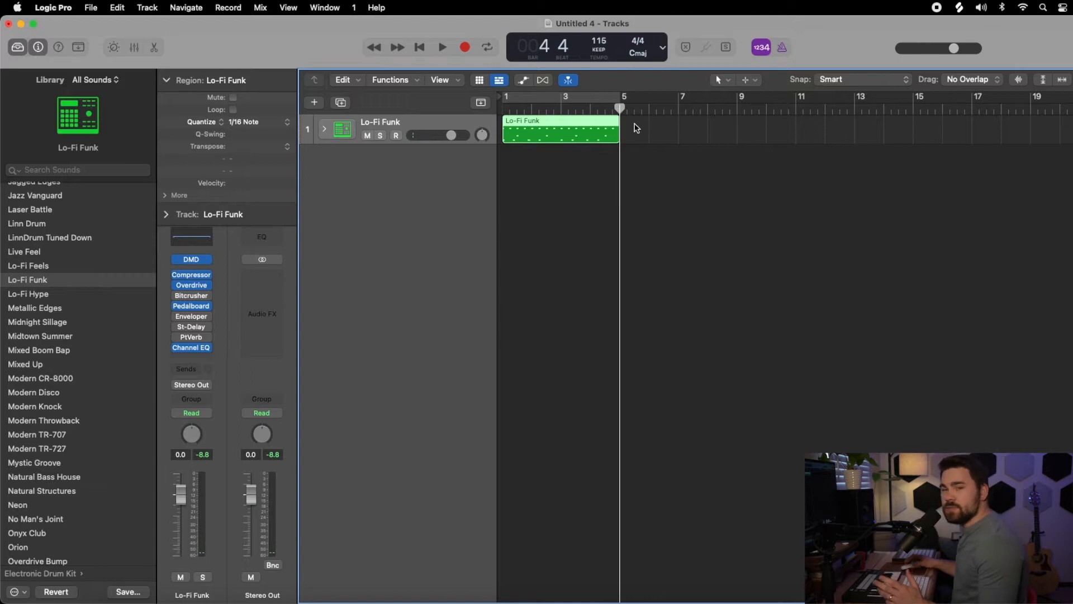
left_click_drag(622, 124, 972, 125)
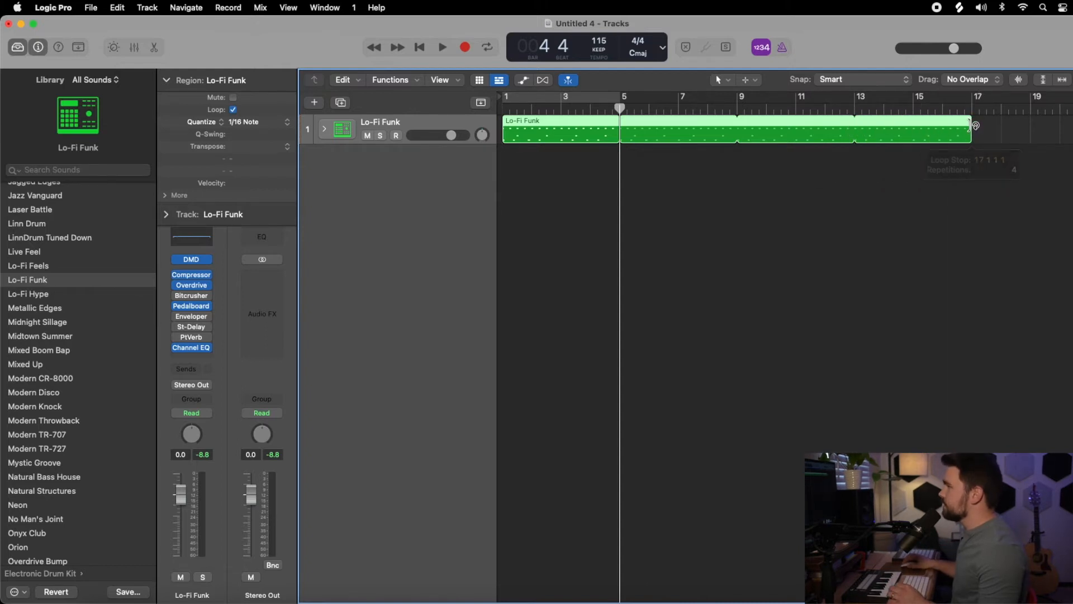
left_click(535, 100)
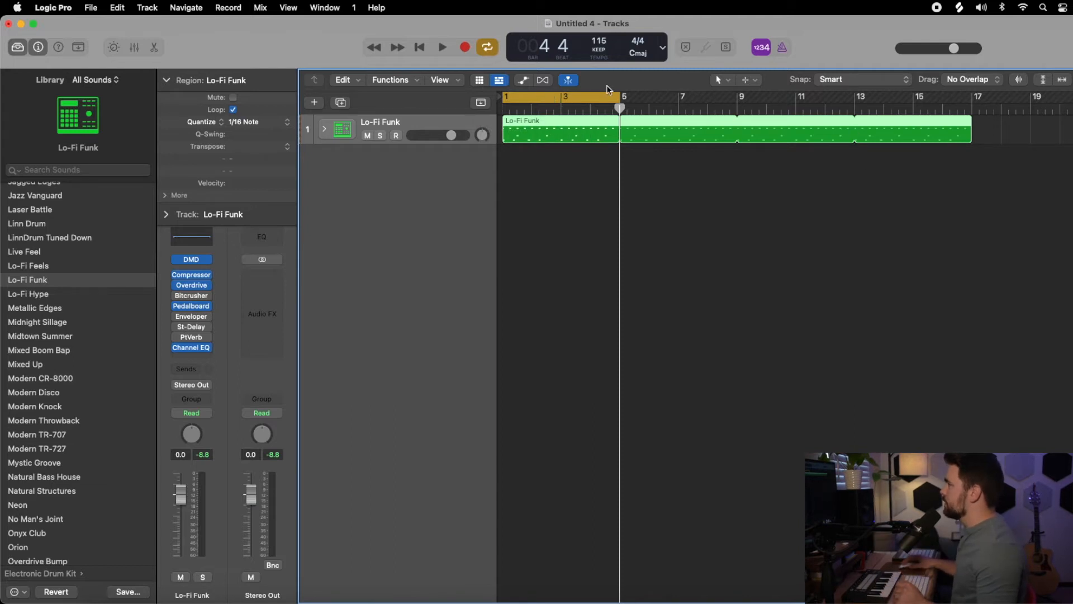
left_click(580, 102)
left_click(420, 47)
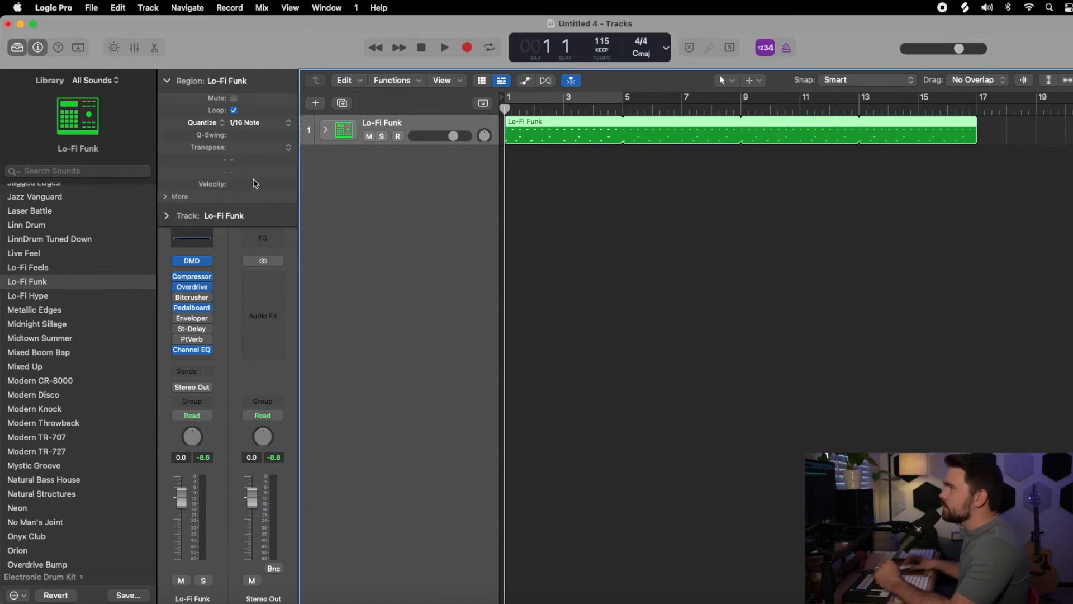
Create one new software instrument track with the default patch.
left_click(149, 7)
left_click(149, 25)
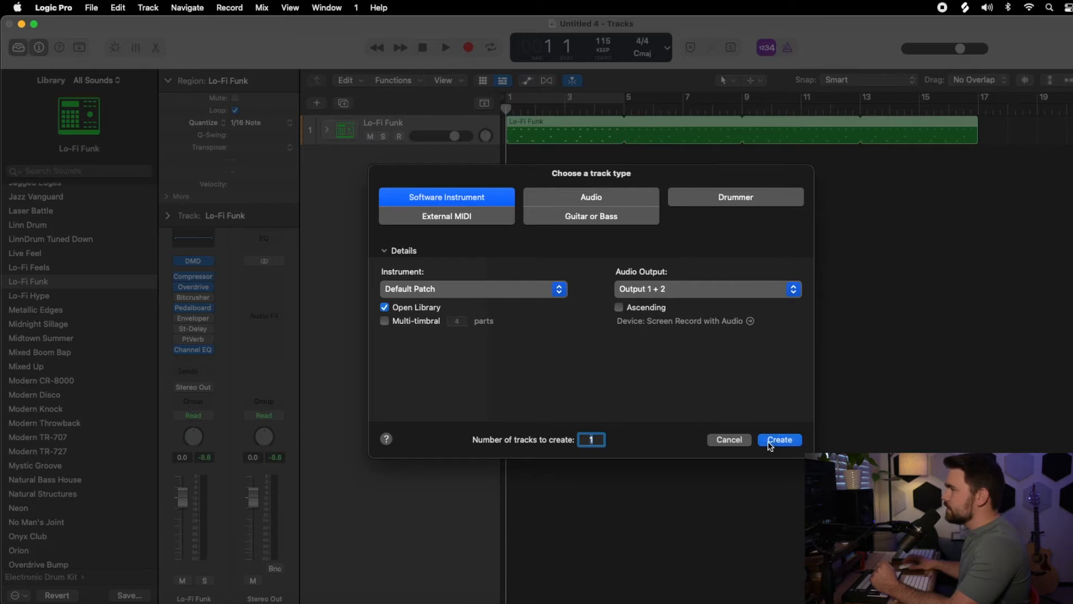
left_click(770, 443)
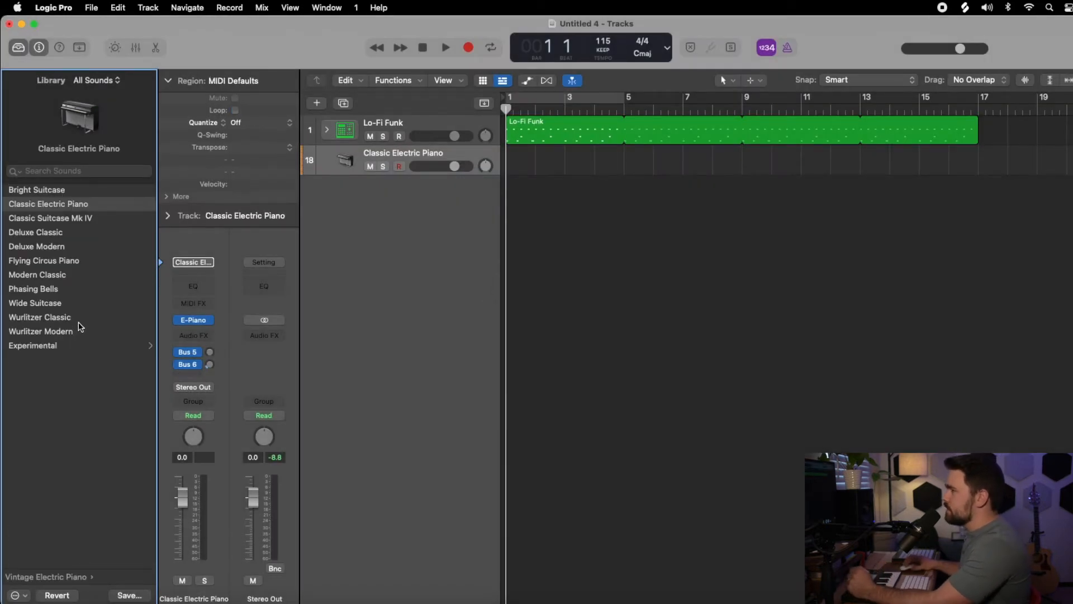
Load the Outer Lands Synth patch from the Synthesizer Pad sounds onto the new track.
scroll(80, 326, "left", 3)
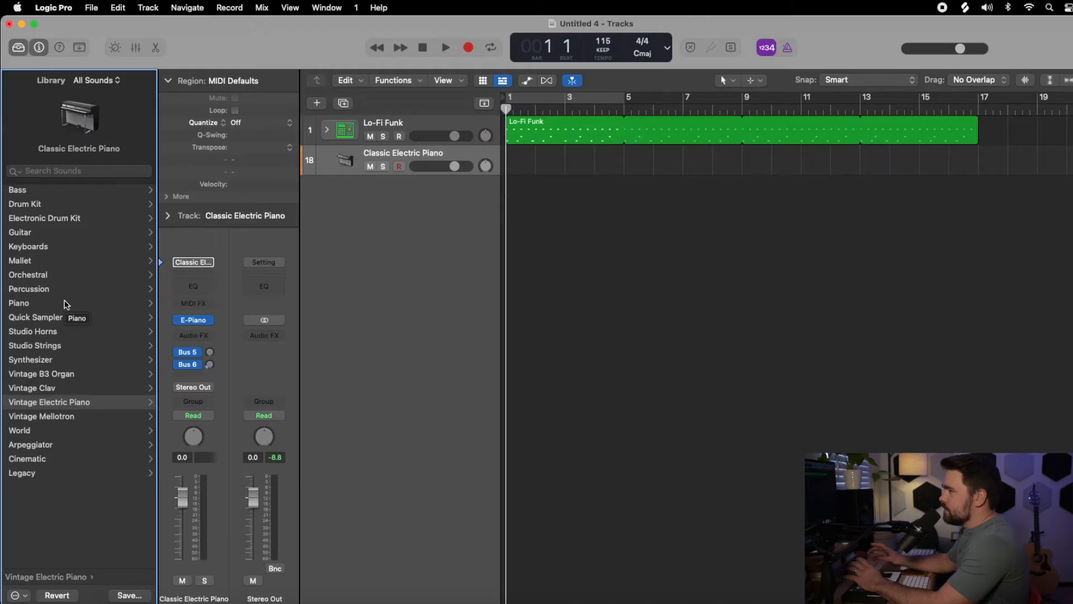
left_click(54, 359)
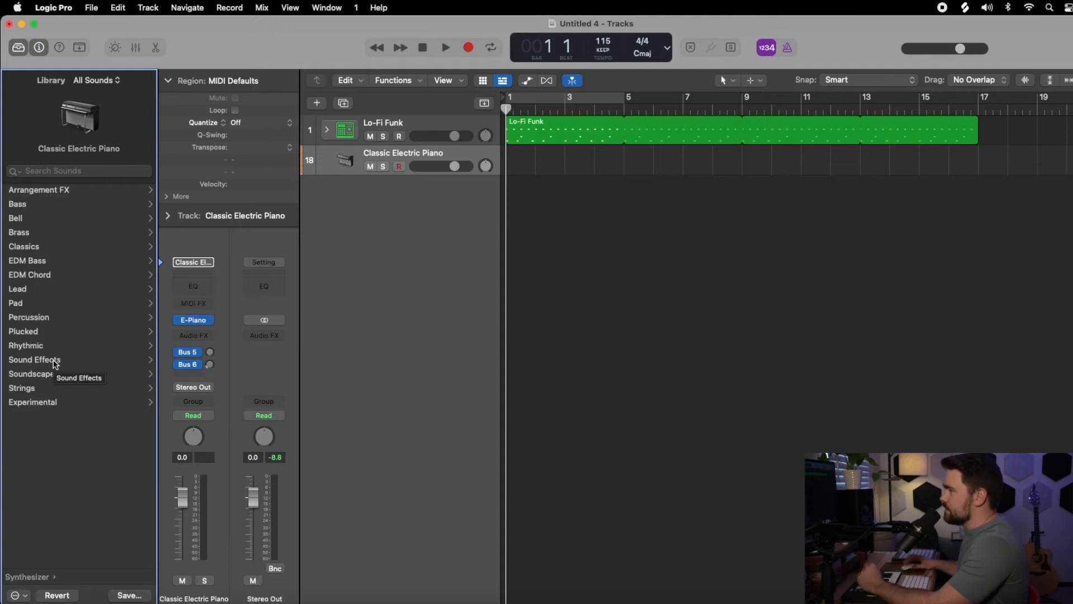
left_click(36, 301)
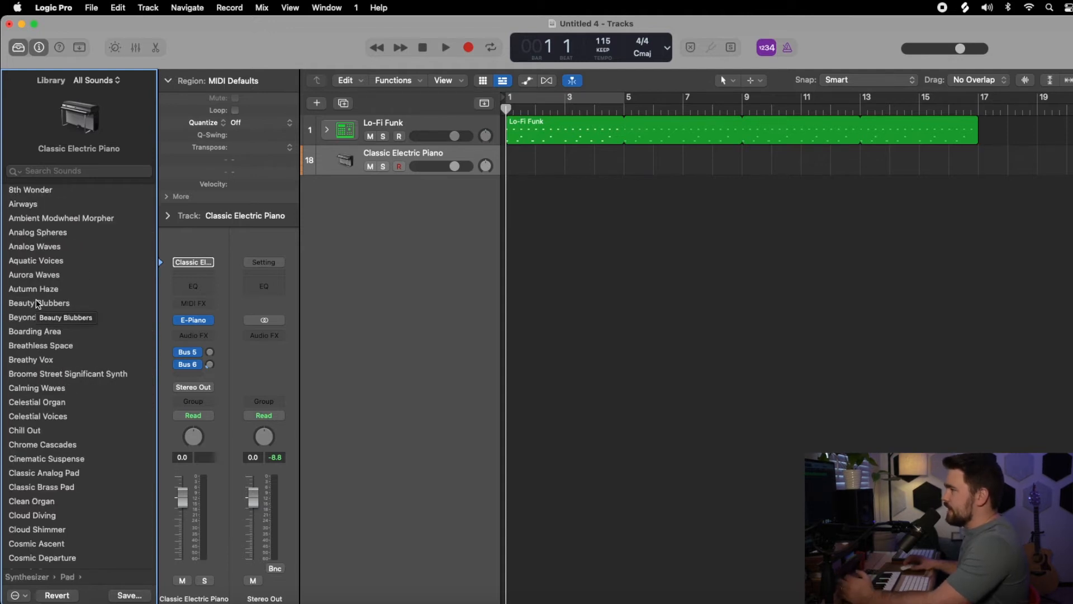
scroll(61, 429, "down", 15)
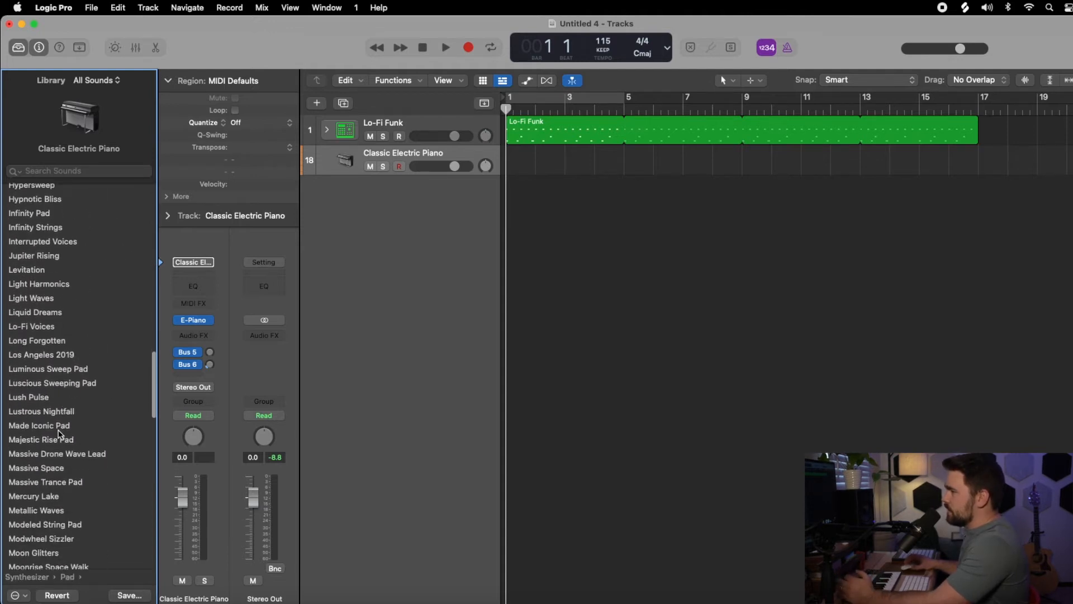
scroll(60, 434, "down", 15)
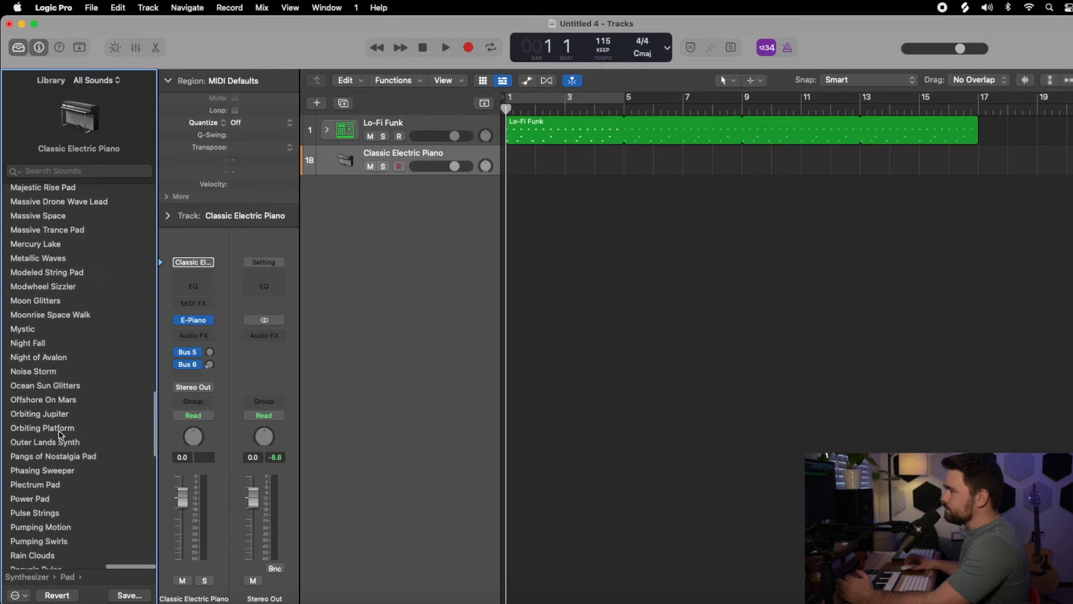
left_click(42, 418)
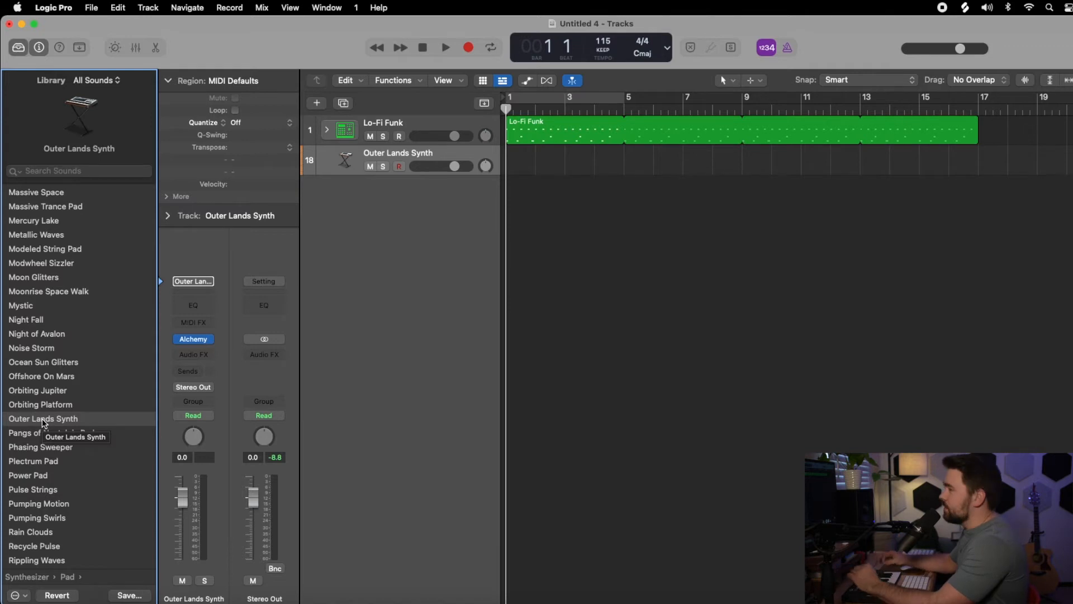
Show the Smart Controls of the Outer Lands Synth track and record a four-bar chord part from bar 1.
left_click(438, 226)
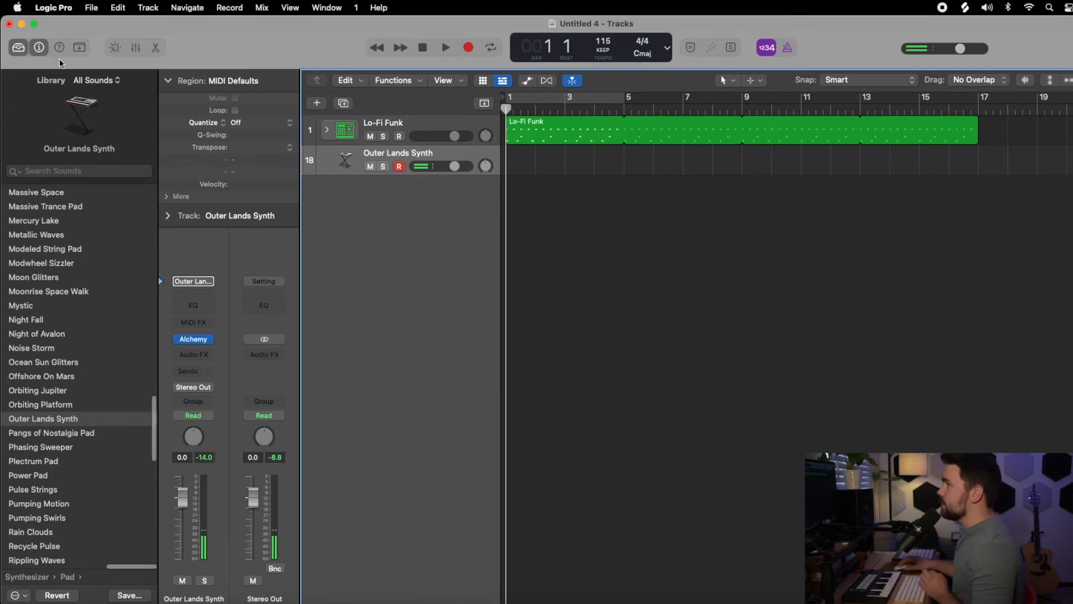
key("b")
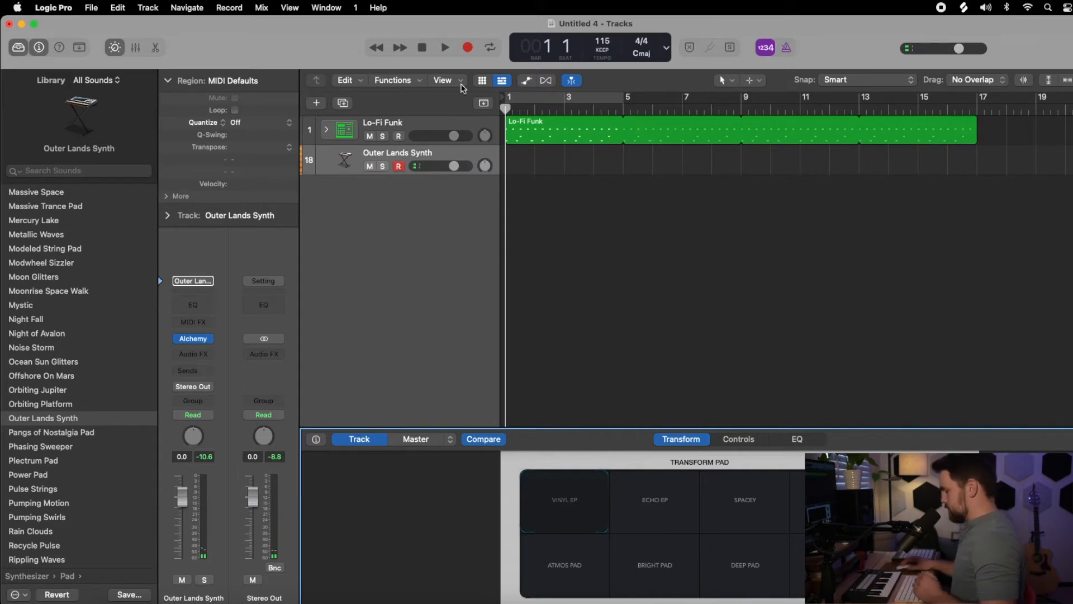
key("r")
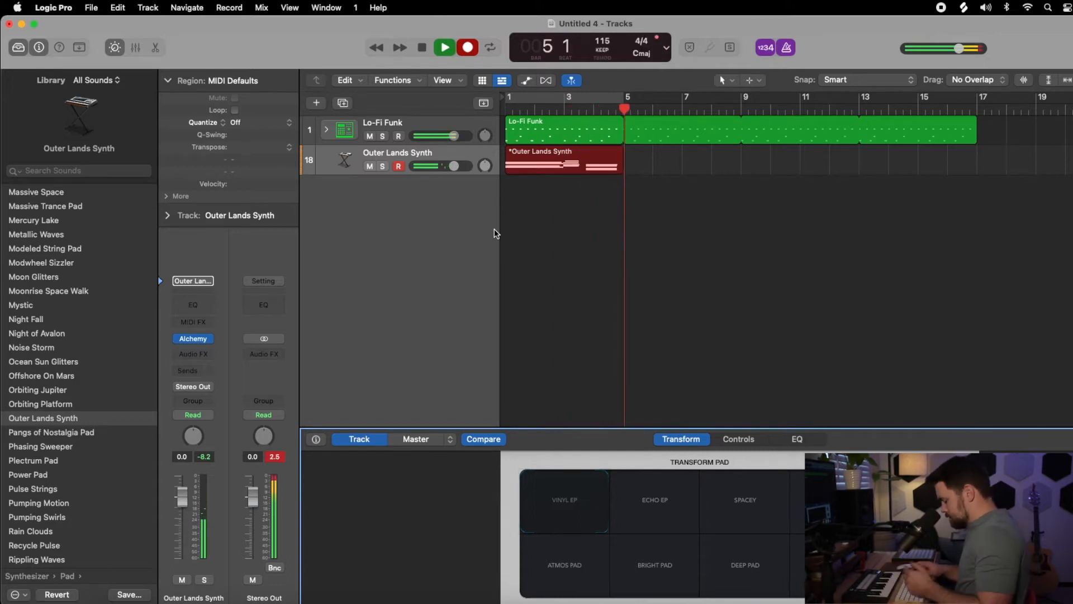
key("space")
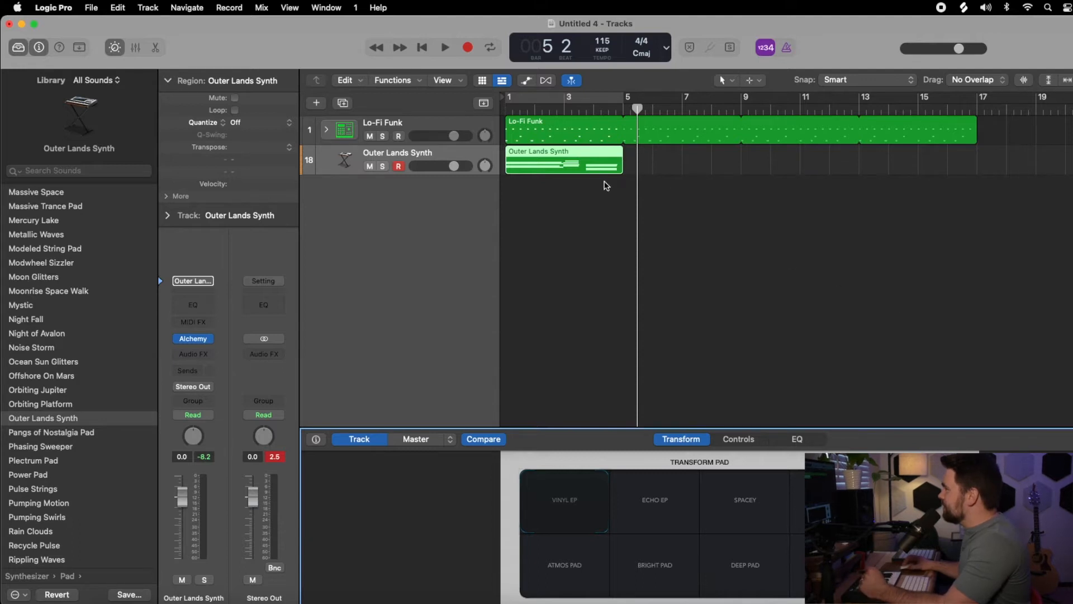
Show the Outer Lands Synth region in the Piano Roll and quantize it to 1/8 notes.
left_click_drag(867, 121, 981, 124)
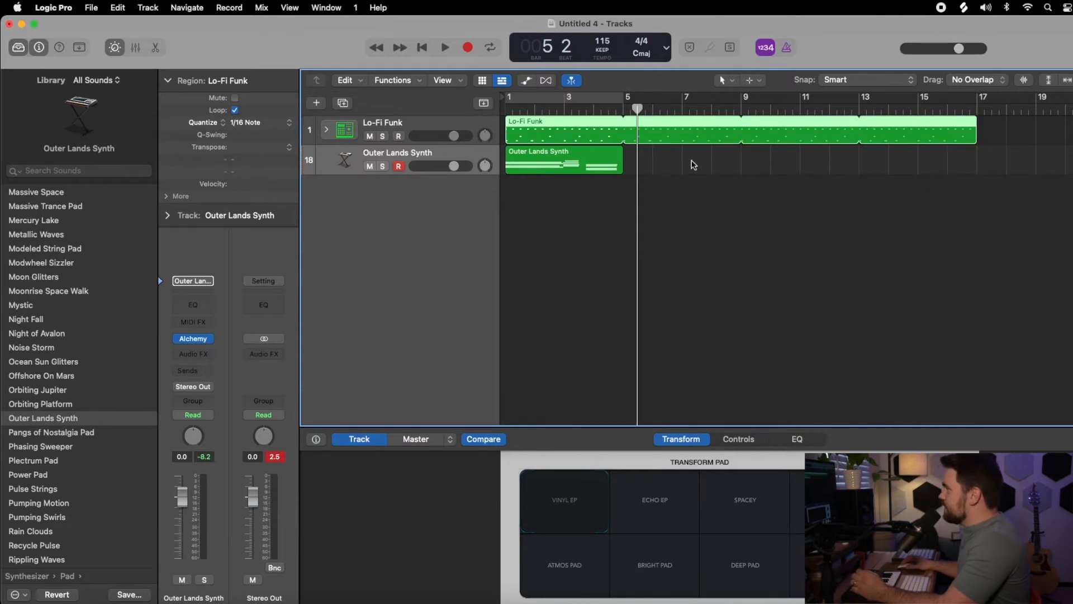
left_click(539, 156)
key("e")
right_click(539, 156)
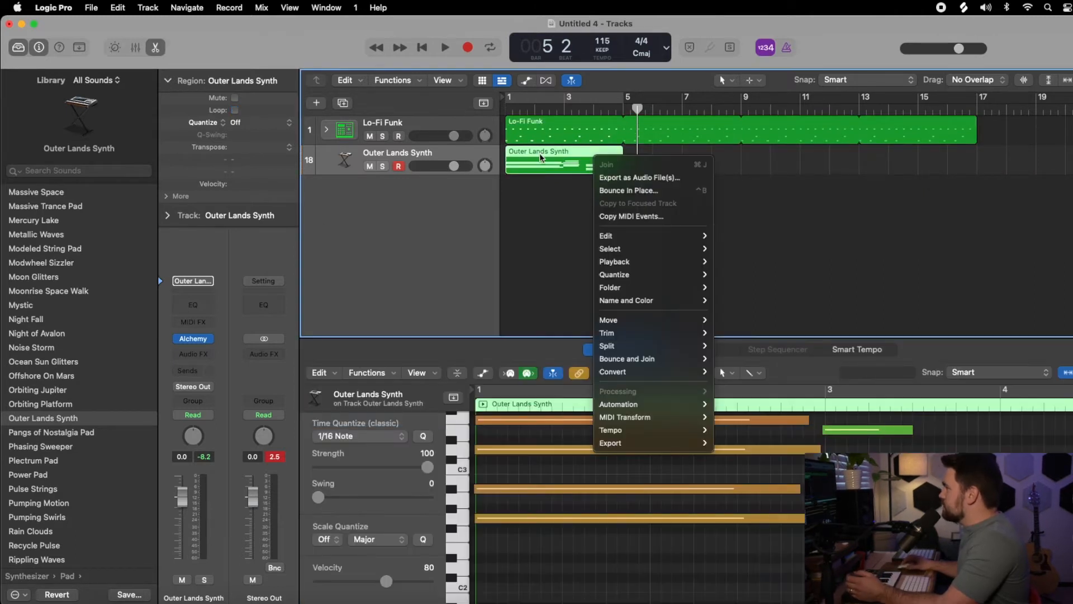
mouse_move(687, 275)
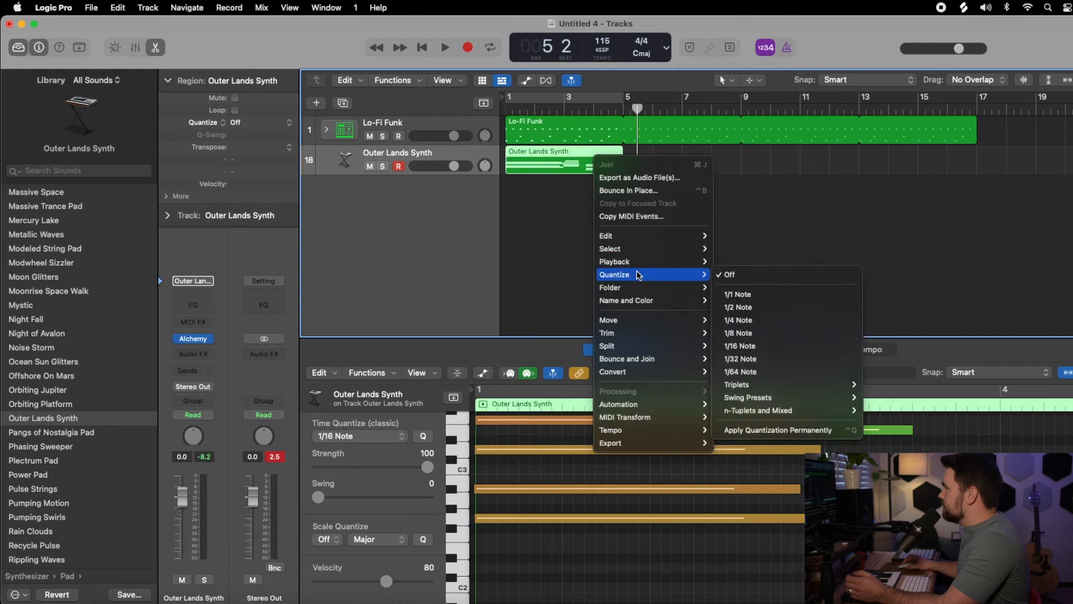
left_click(782, 332)
left_click(704, 252)
key("Return")
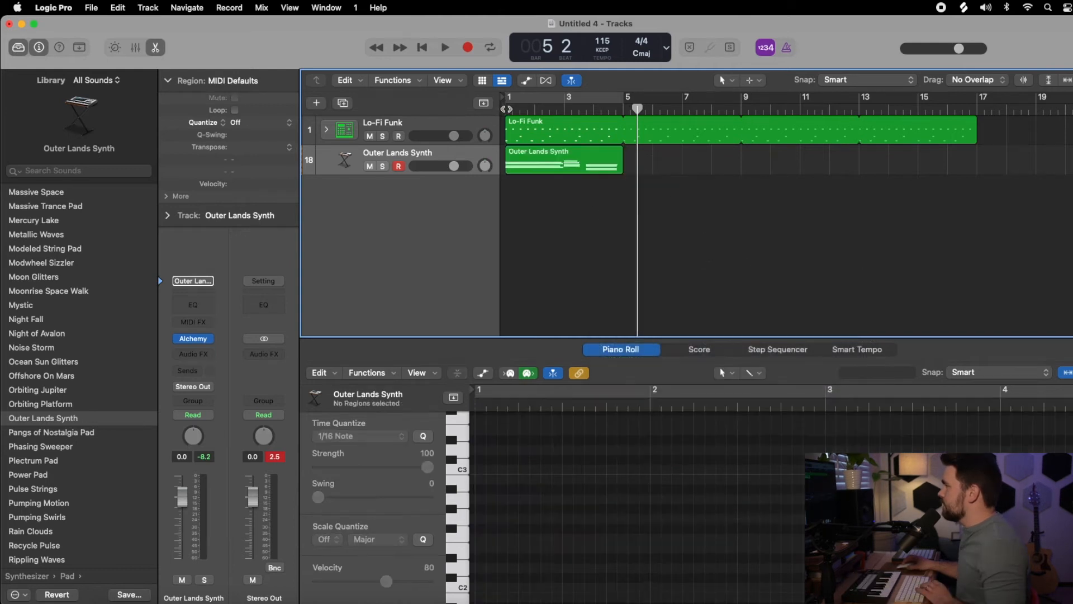
Play back the quantized Outer Lands Synth part and check the individual notes of its last chord in the Piano Roll.
key("space")
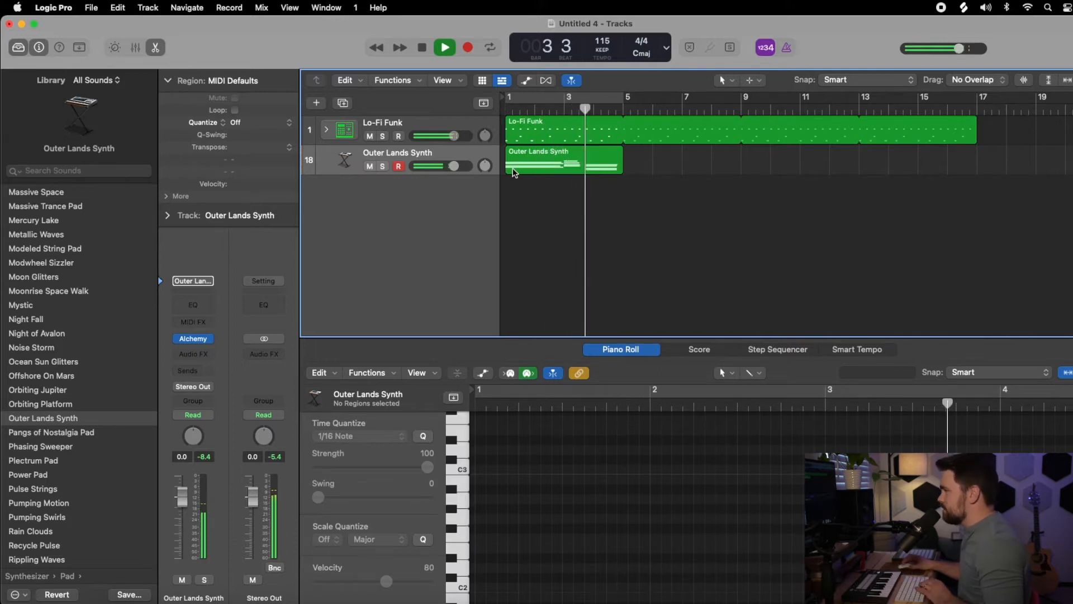
key("space")
left_click(596, 167)
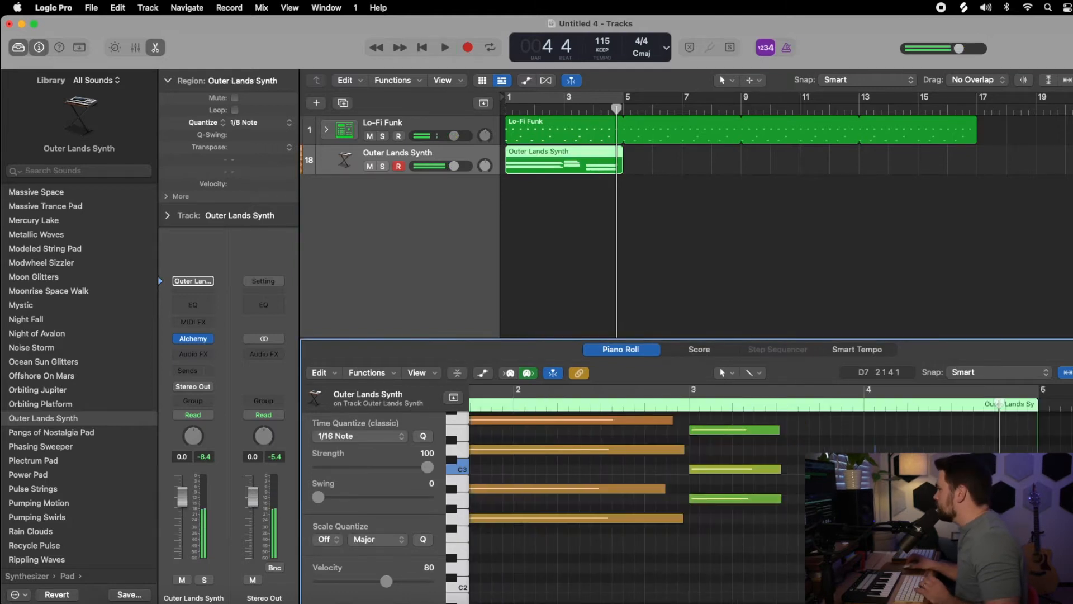
left_click_drag(874, 445, 894, 576)
left_click(853, 426)
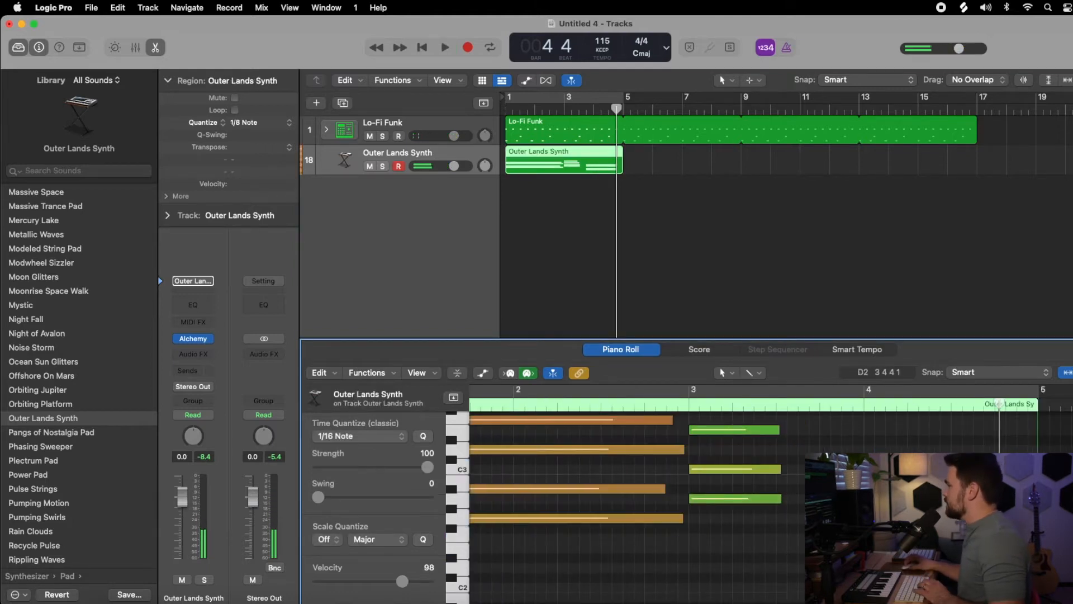
left_click(857, 568)
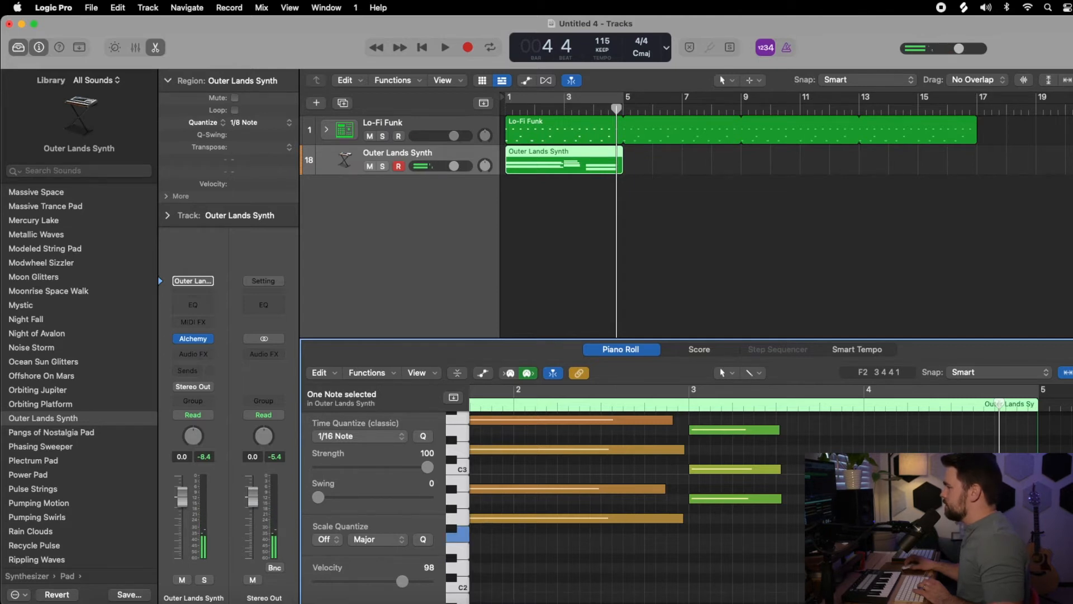
left_click(858, 534)
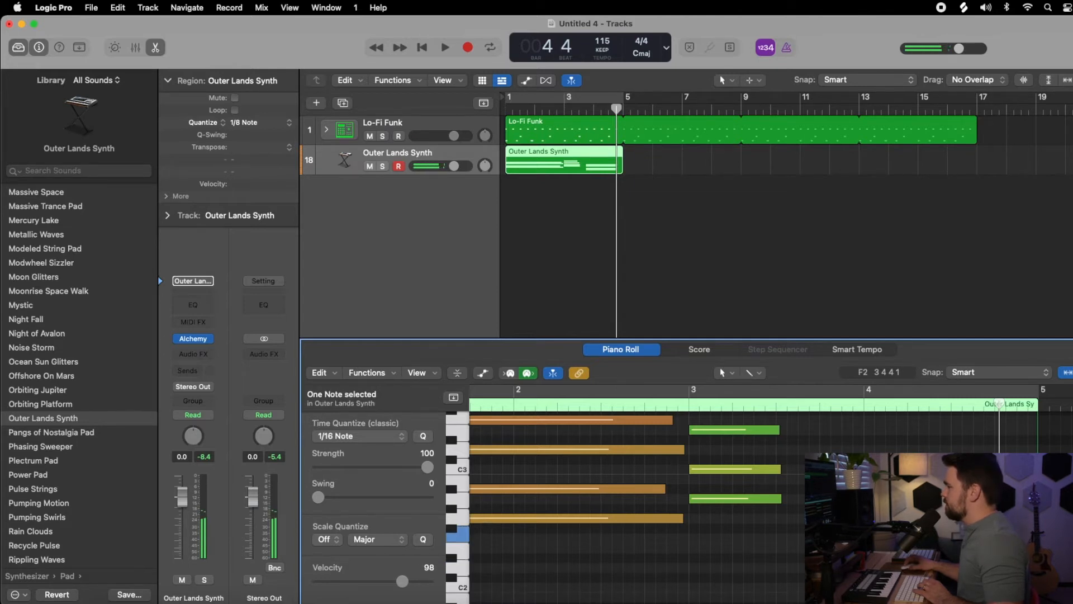
left_click(858, 499)
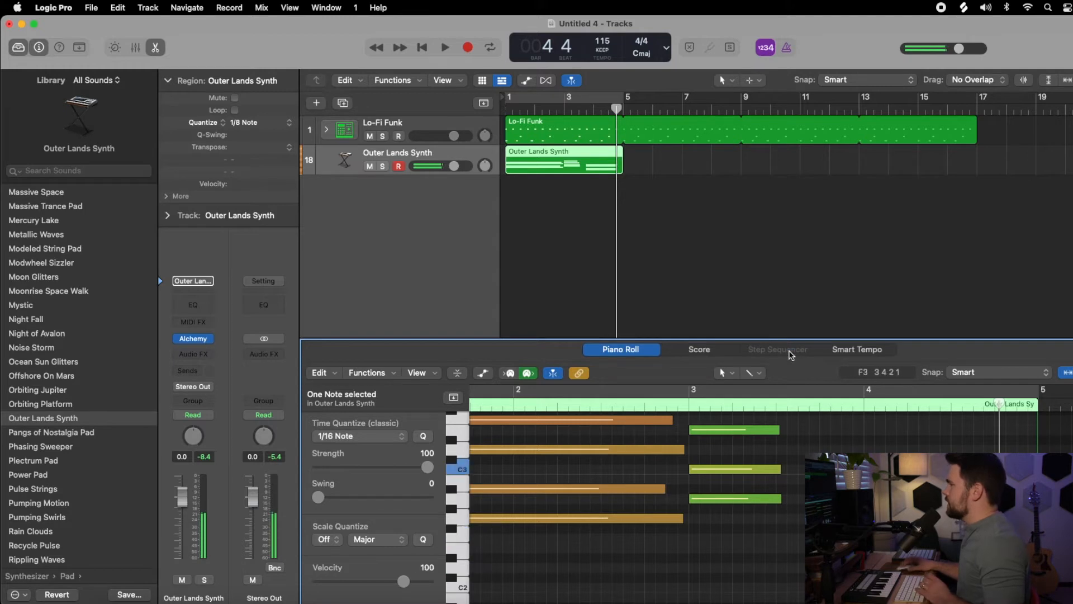
Deselect the synth region and play the drum and synth parts together from bar 1.
left_click(755, 306)
left_click(506, 109)
key("space")
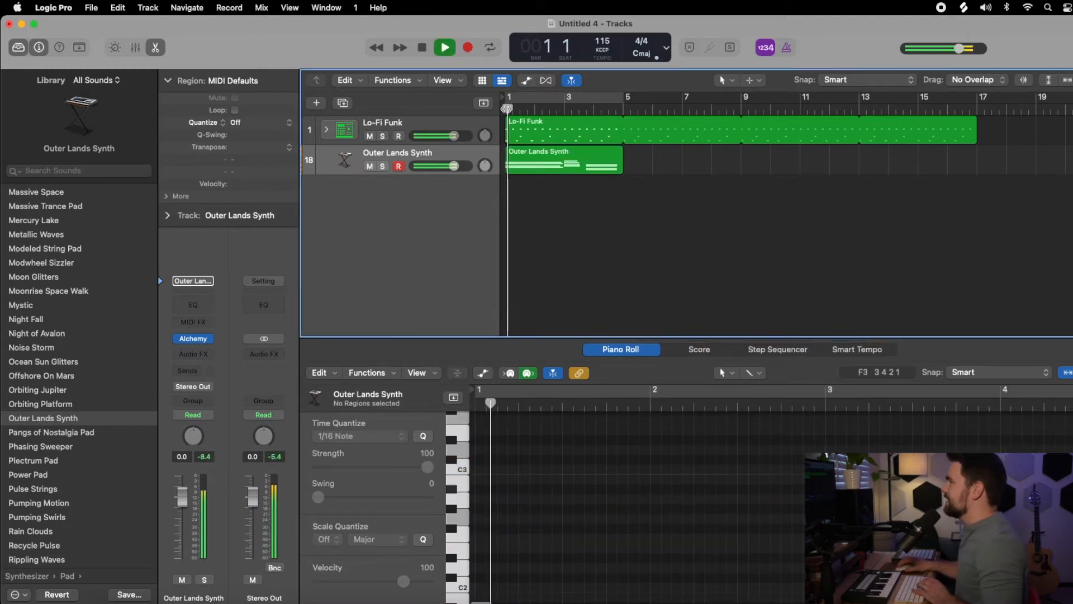
key("space")
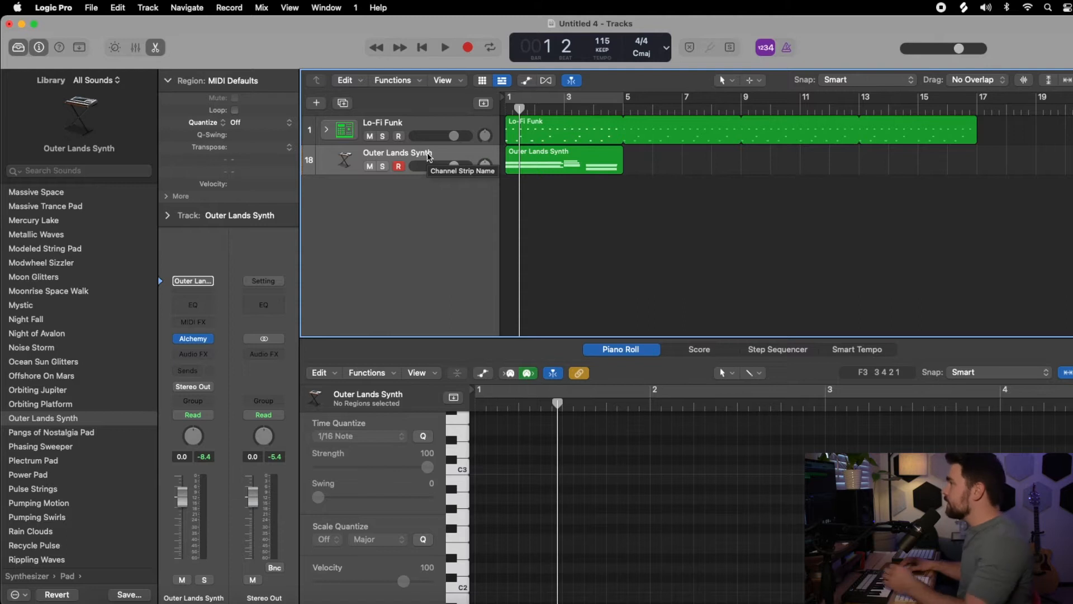
Duplicate the Outer Lands Synth track and copy its region onto the new track at bar 1.
key("super+d")
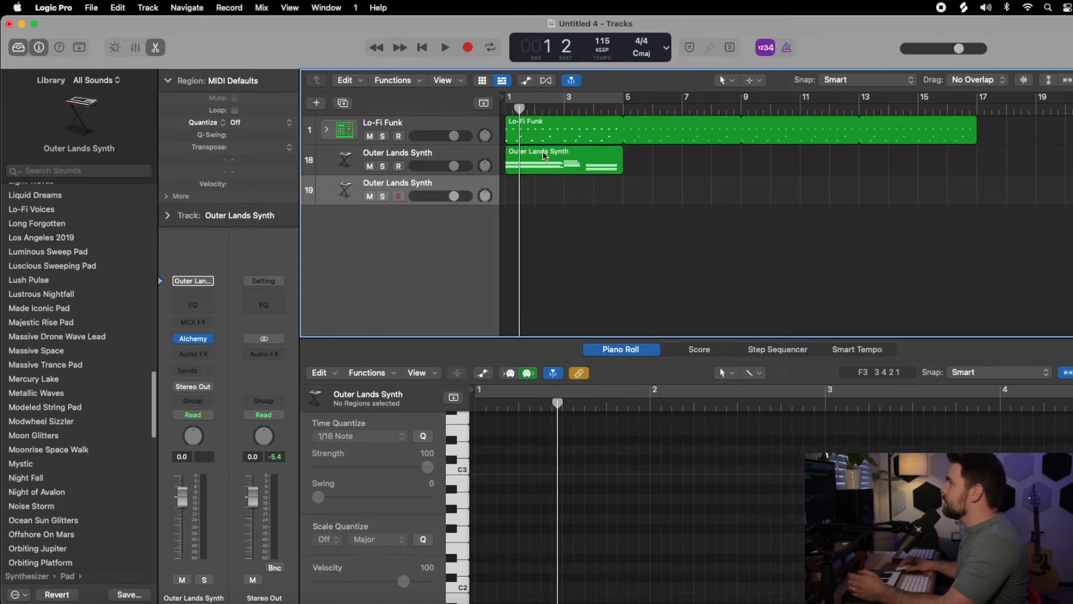
left_click(530, 160)
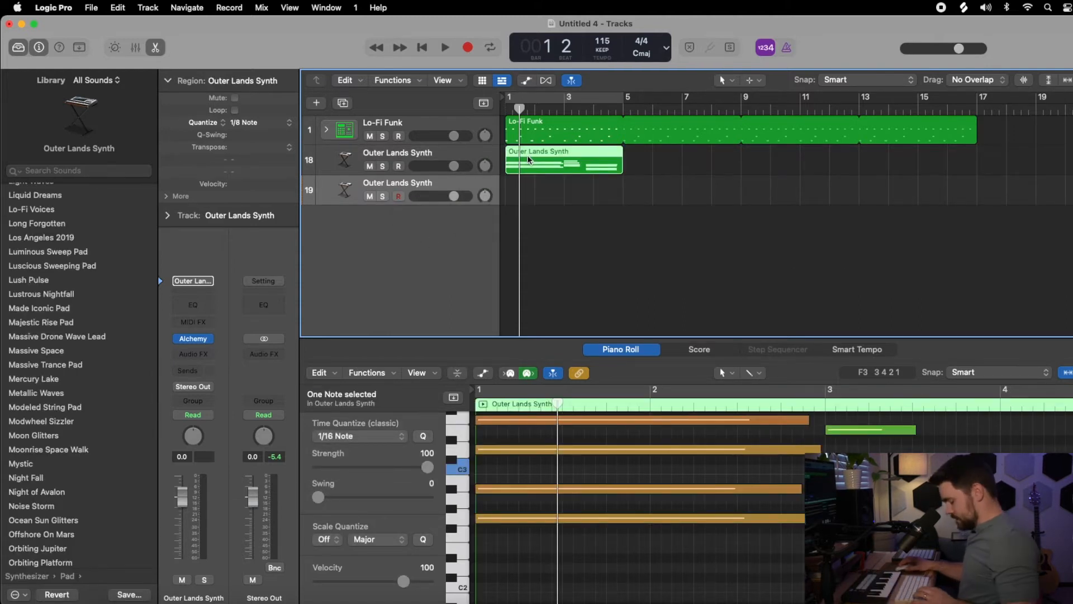
left_click_drag(529, 160, 530, 191)
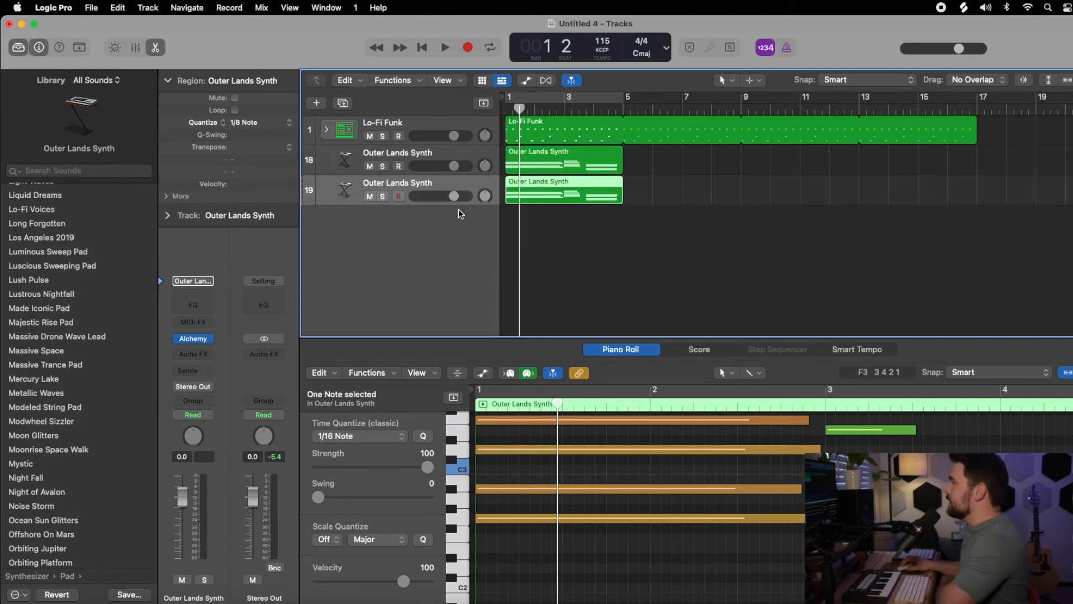
Show the duplicate track's Smart Controls, audition the original synth track in solo, and turn its solo off.
left_click(115, 48)
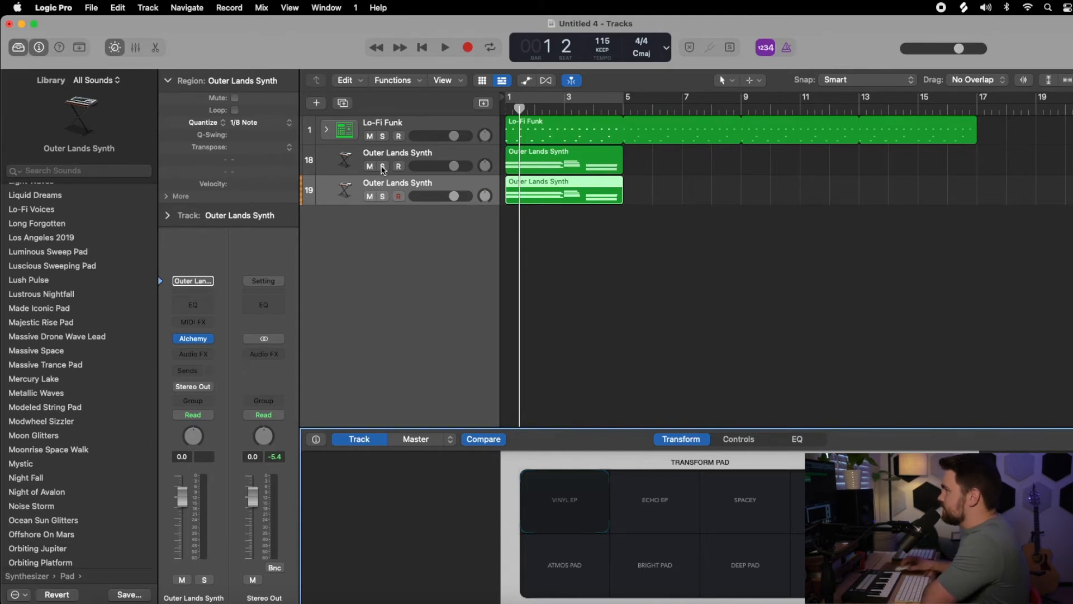
left_click(382, 166)
key("space")
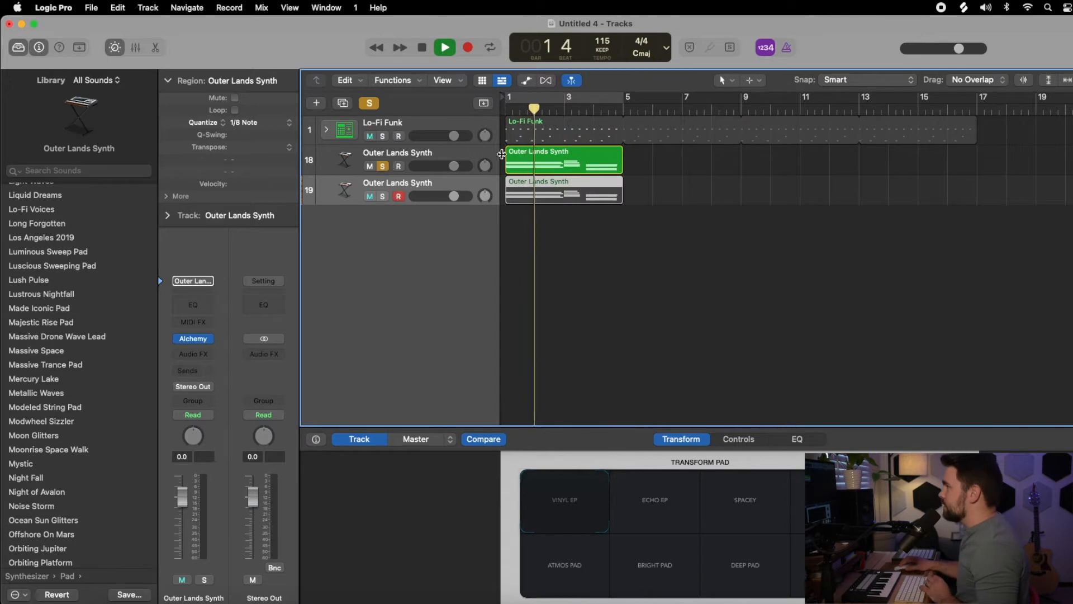
left_click(507, 111)
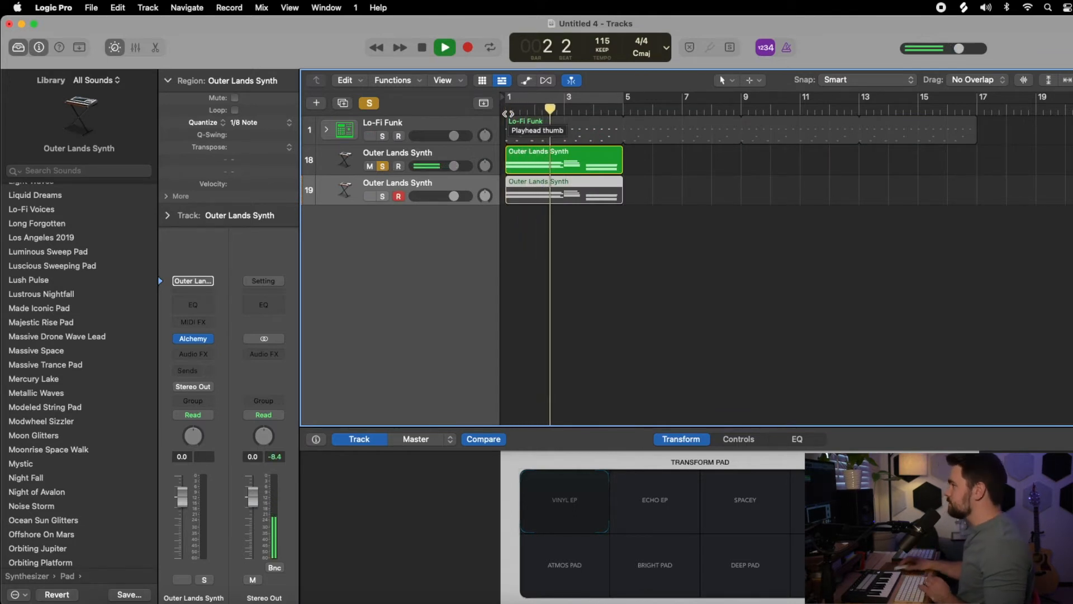
left_click(382, 166)
key("space")
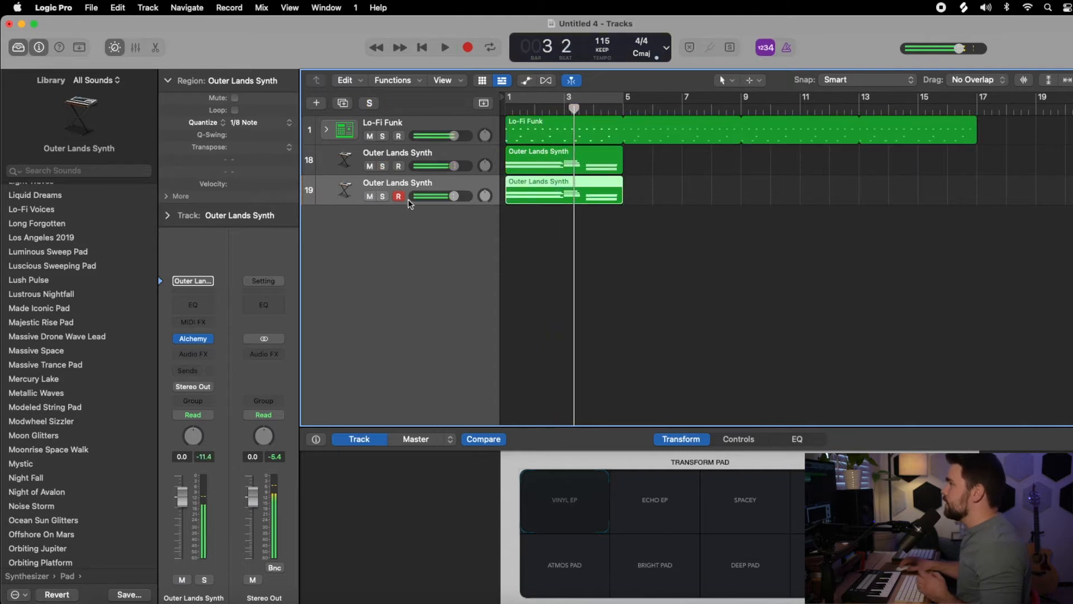
Solo the duplicate synth track at -9.8 dB and shift its Transform Pad towards Atmos Pad while listening to the part.
left_click_drag(453, 195, 424, 195)
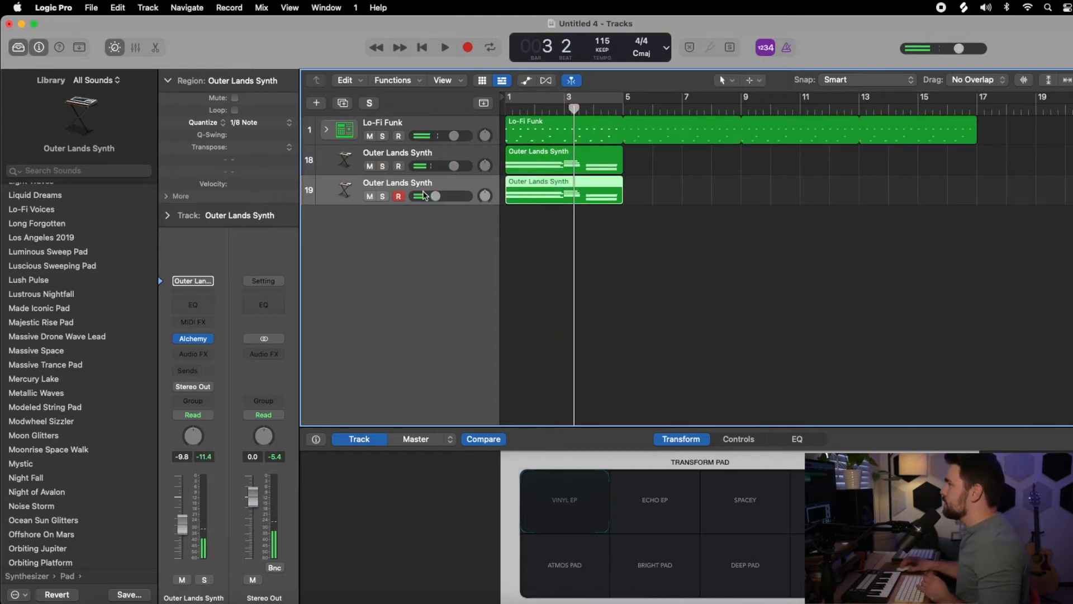
left_click(382, 196)
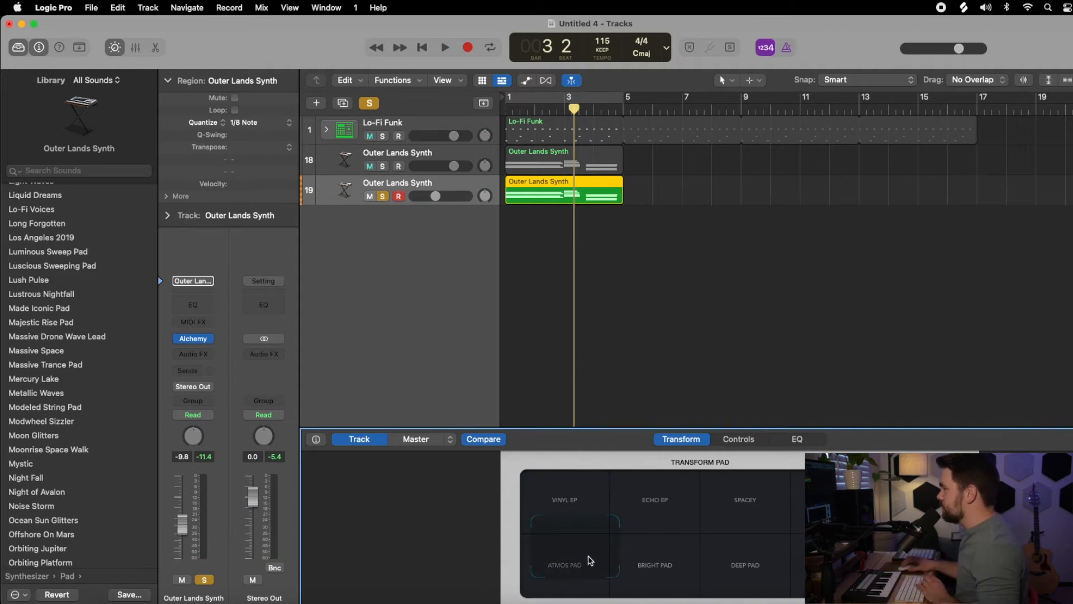
key("space")
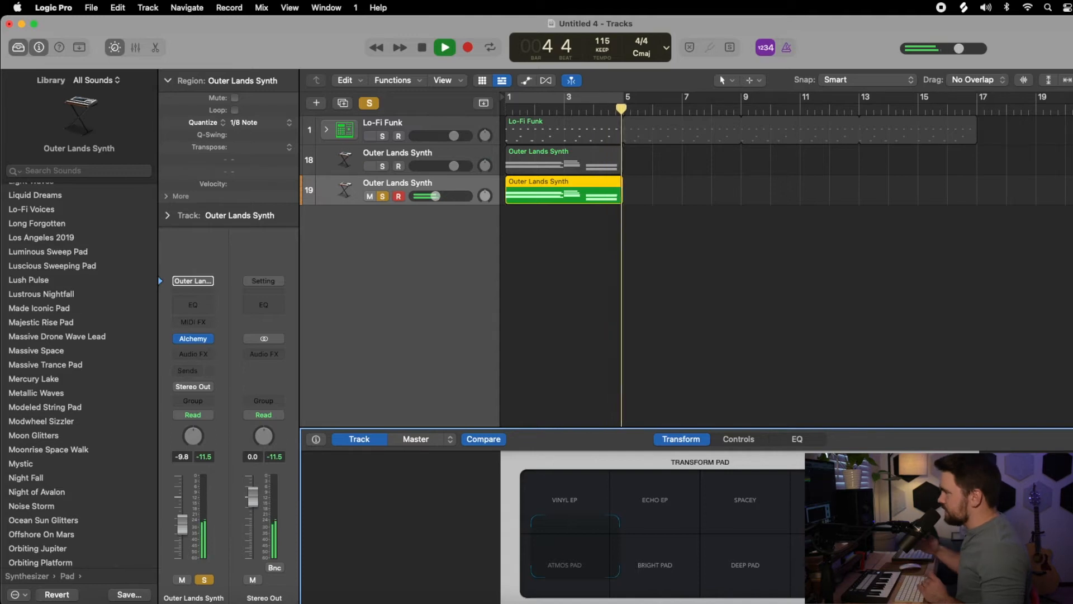
key("space")
left_click(507, 110)
key("space")
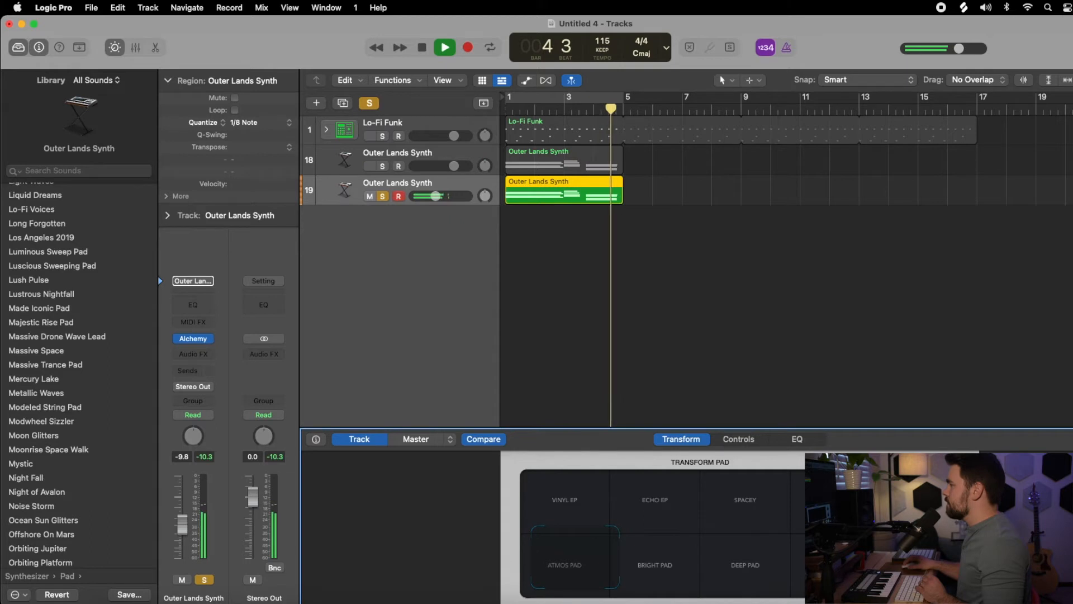
key("space")
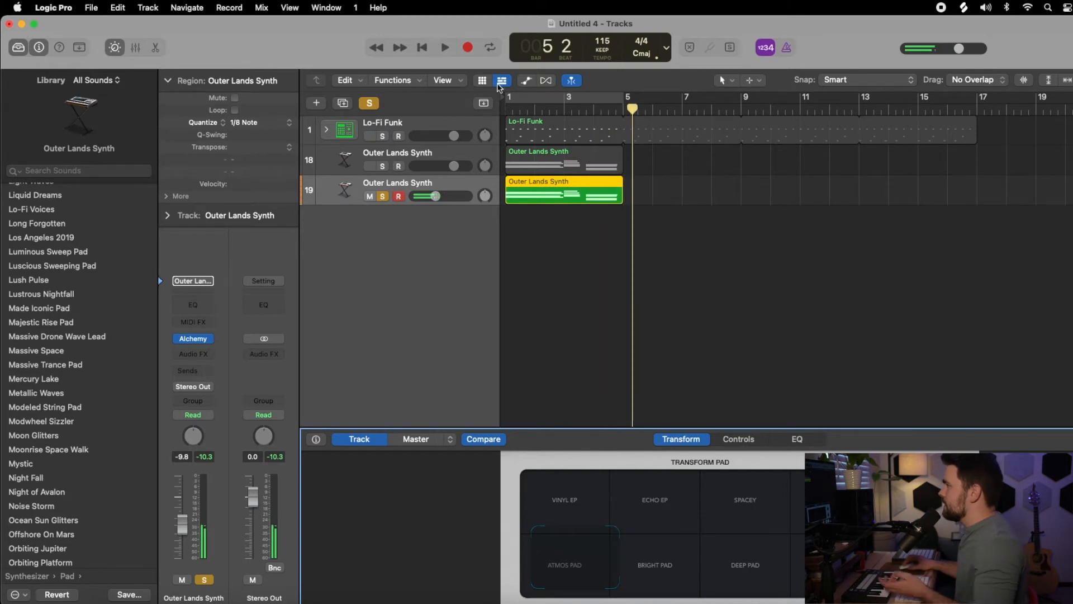
left_click(501, 111)
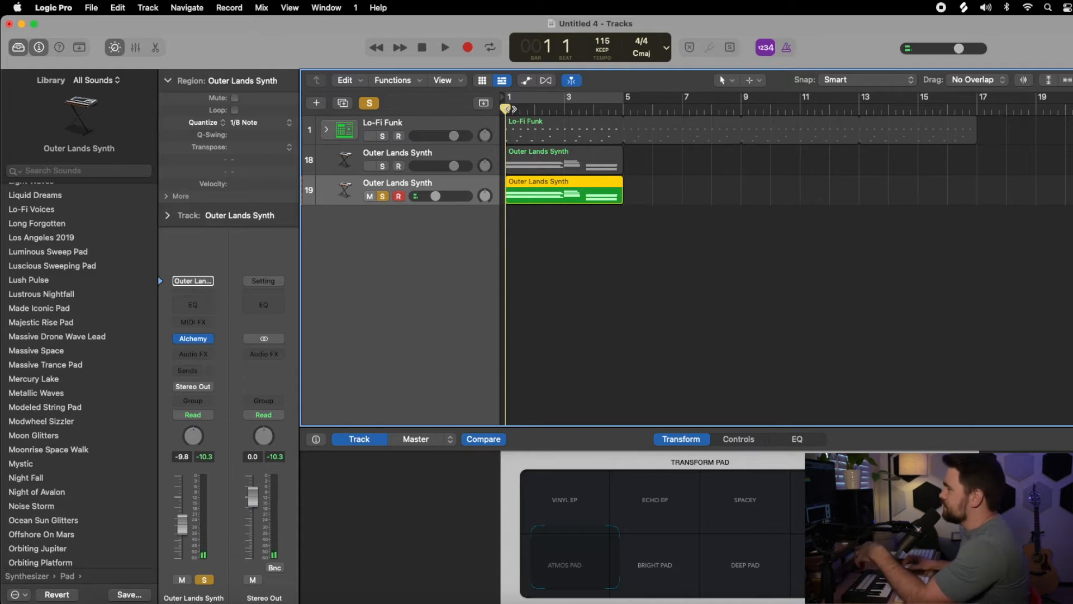
Balance the synth layers during unsoloed playback, setting the original track to -1.4 dB and the duplicate to -17.0 dB.
left_click_drag(435, 201, 448, 170)
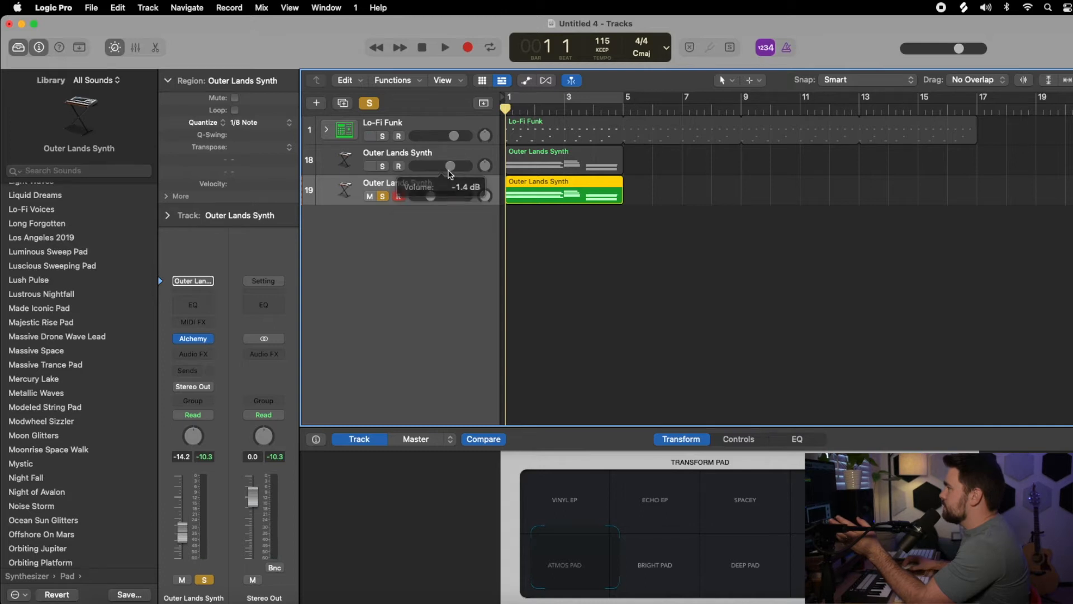
left_click(384, 196)
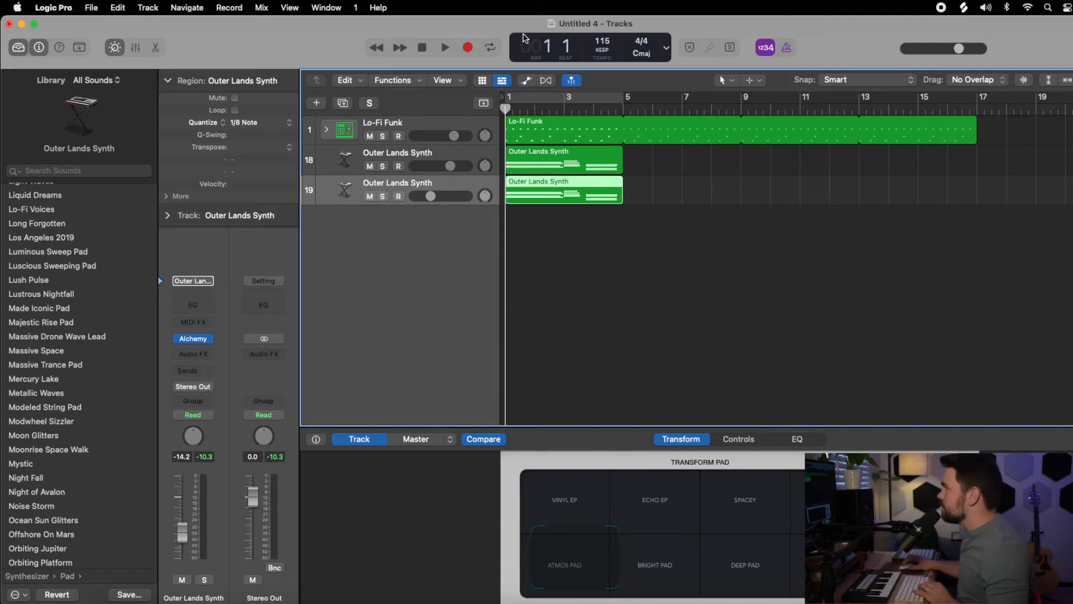
key("space")
mouse_move(442, 196)
left_click_drag(441, 196, 437, 196)
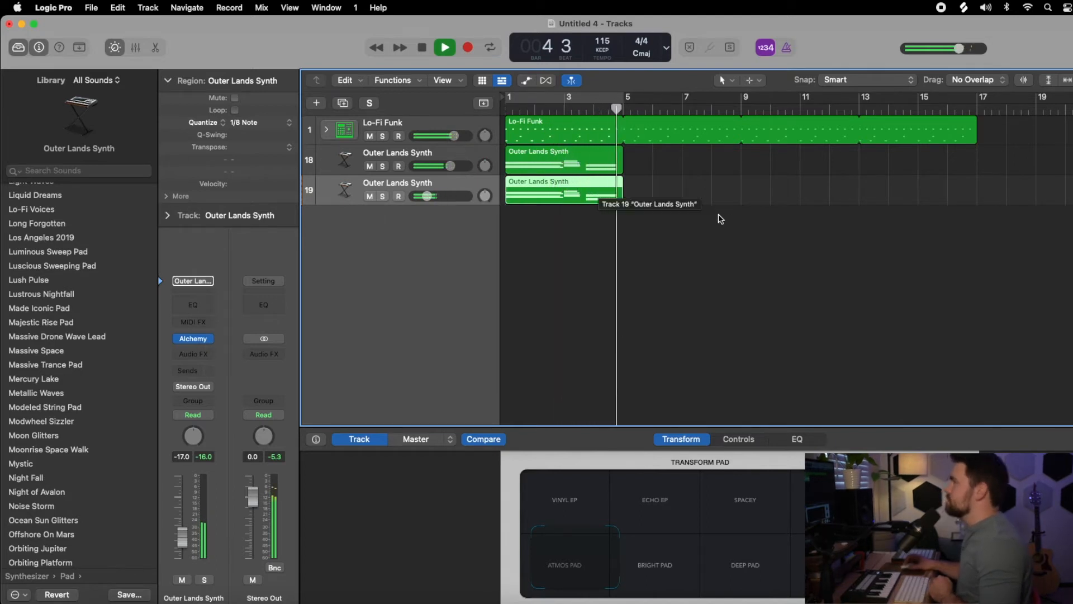
key("space")
Loop both Outer Lands Synth regions up to bar 17 and play the arrangement from bar 1.
left_click_drag(620, 149, 979, 176)
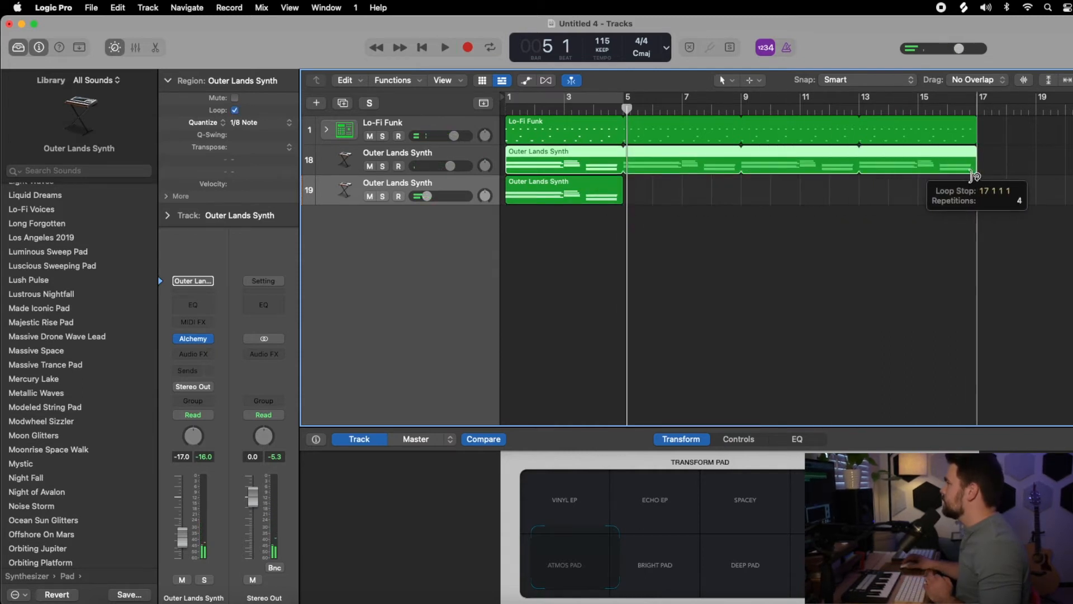
left_click_drag(622, 182, 976, 205)
left_click(699, 238)
left_click(508, 108)
key("space")
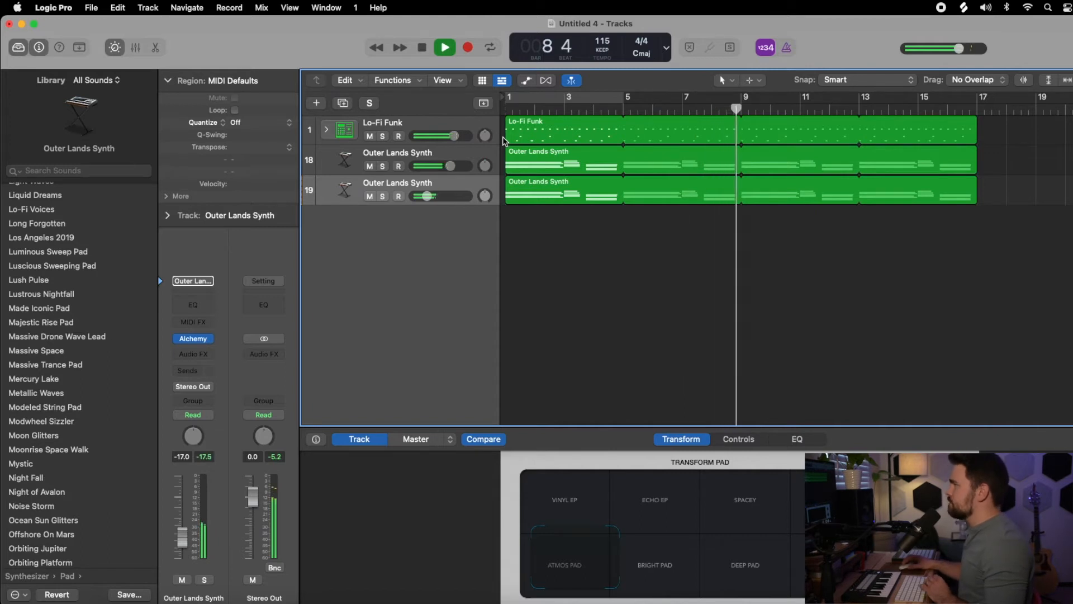
key("space")
left_click(423, 49)
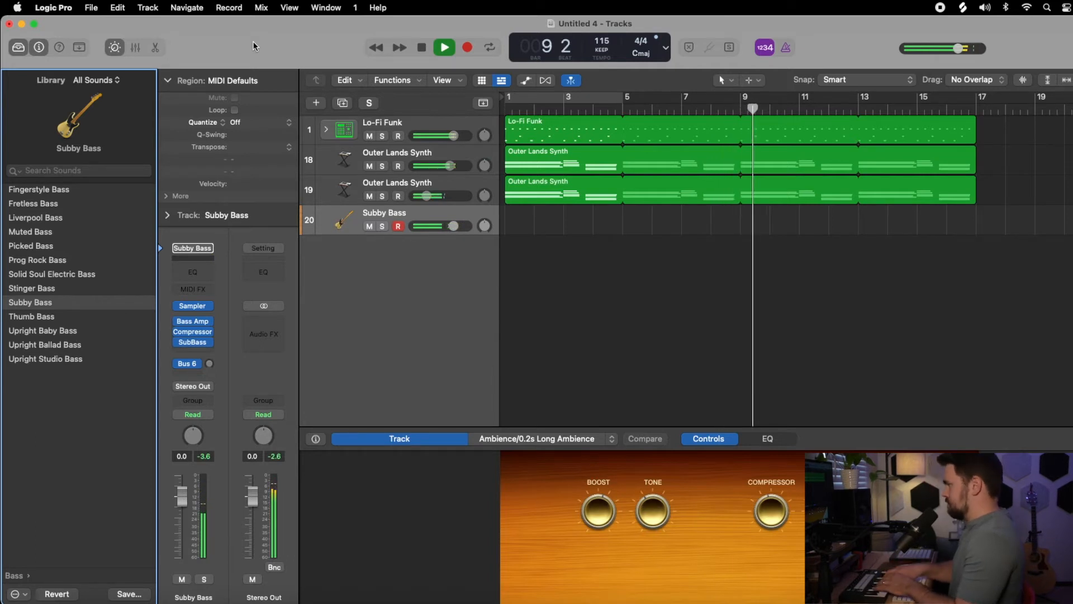
Record a bass part on the Subby Bass track from bar 1 and trim its region to eight bars.
key("space")
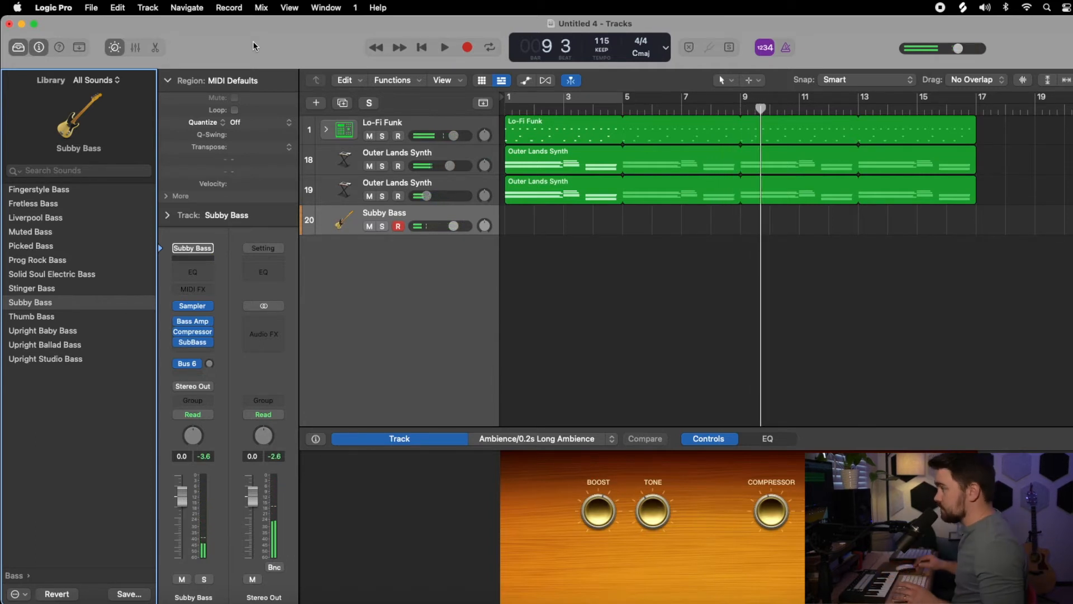
left_click(422, 47)
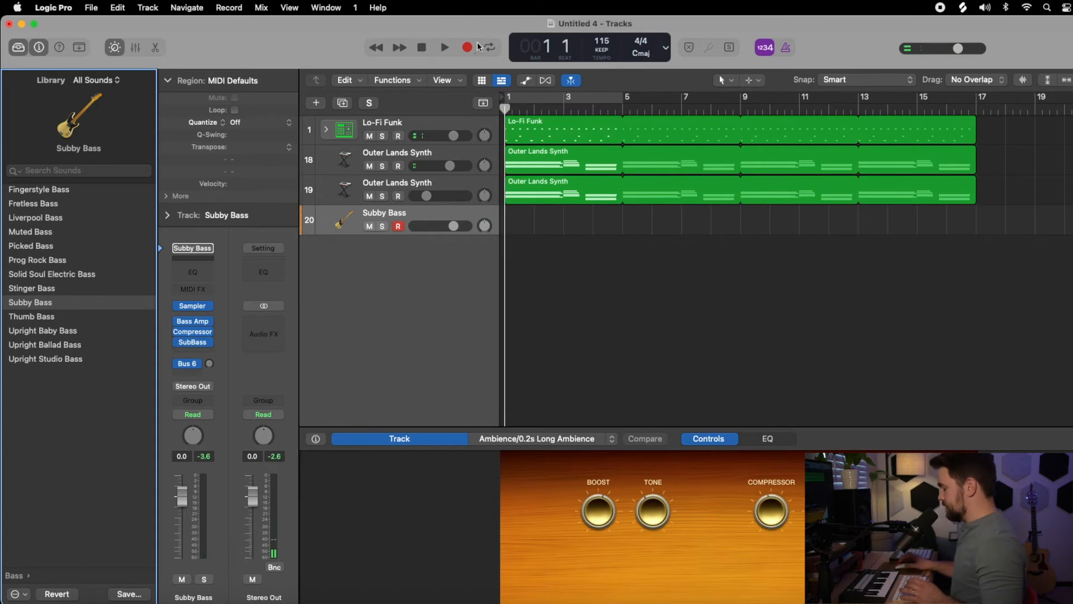
key("r")
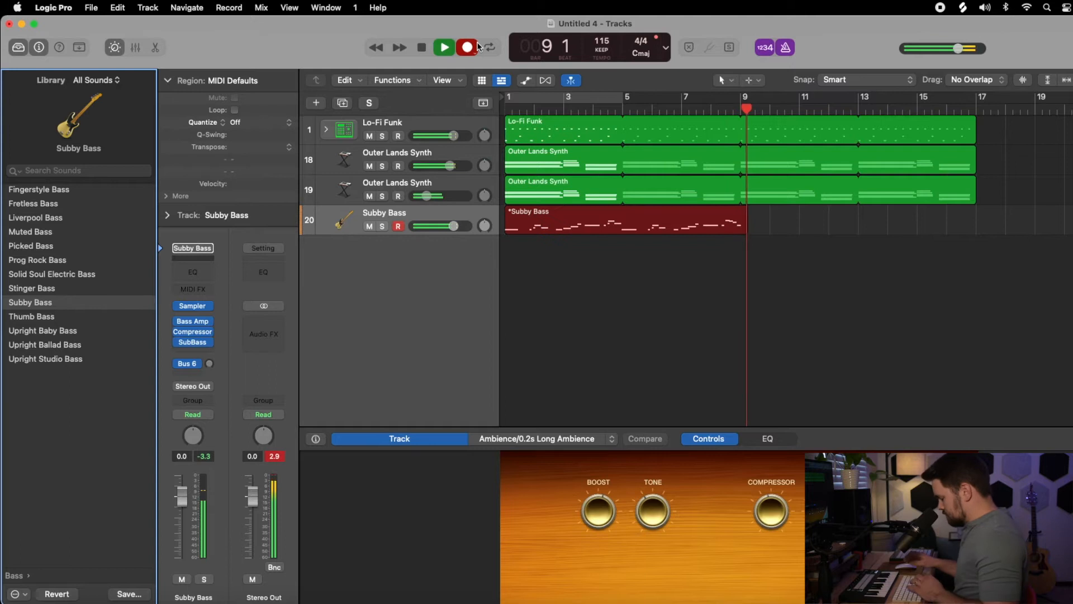
key("space")
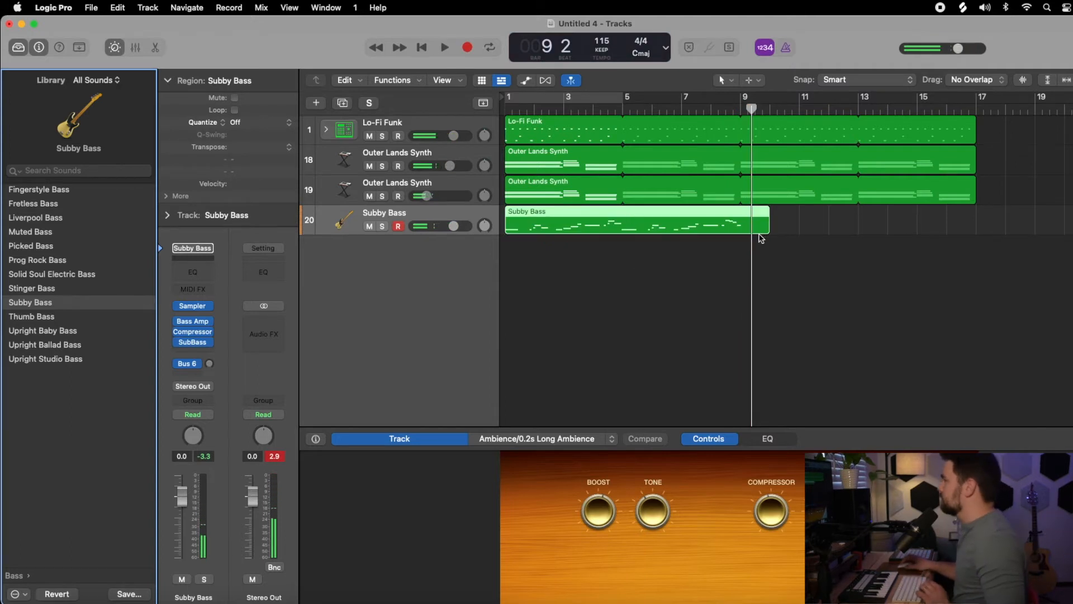
left_click_drag(763, 230, 733, 233)
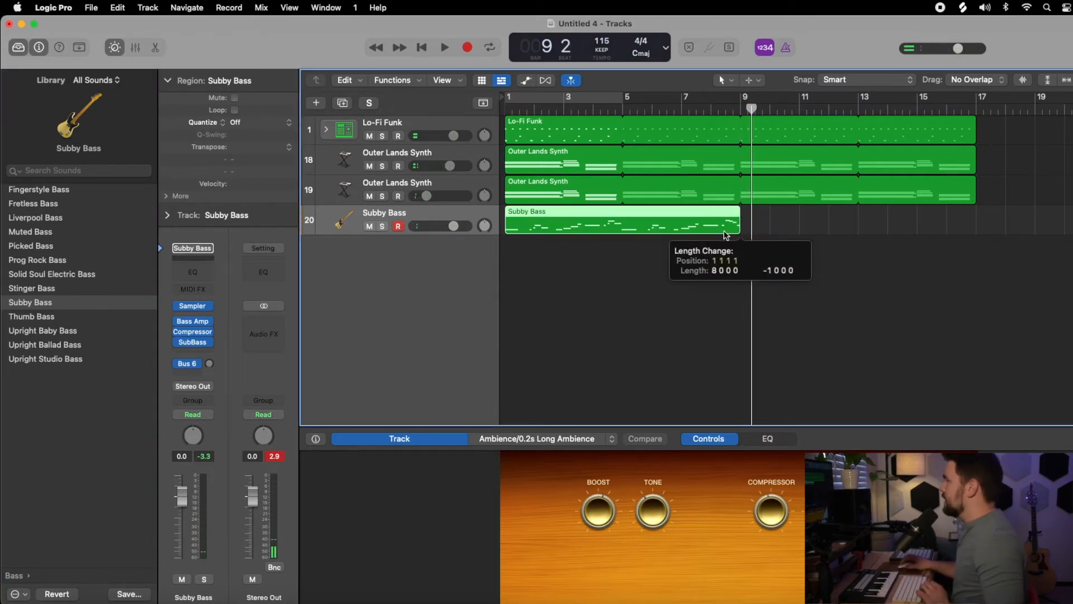
Quantize the Subby Bass region to 1/16 notes and play the song from bar 1.
right_click(725, 231)
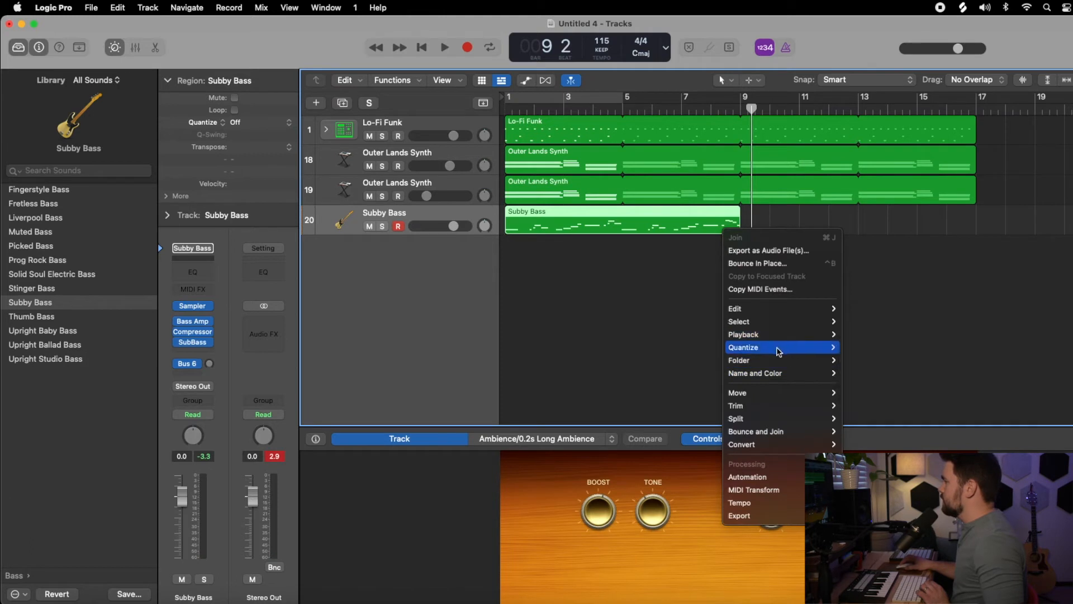
mouse_move(804, 347)
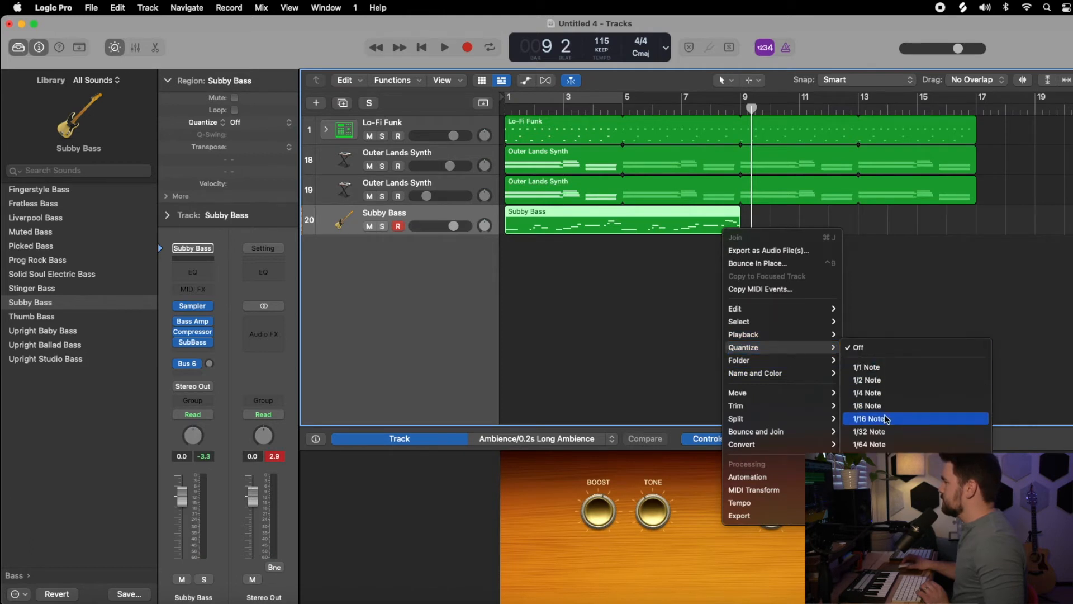
left_click(887, 419)
key("Return")
key("space")
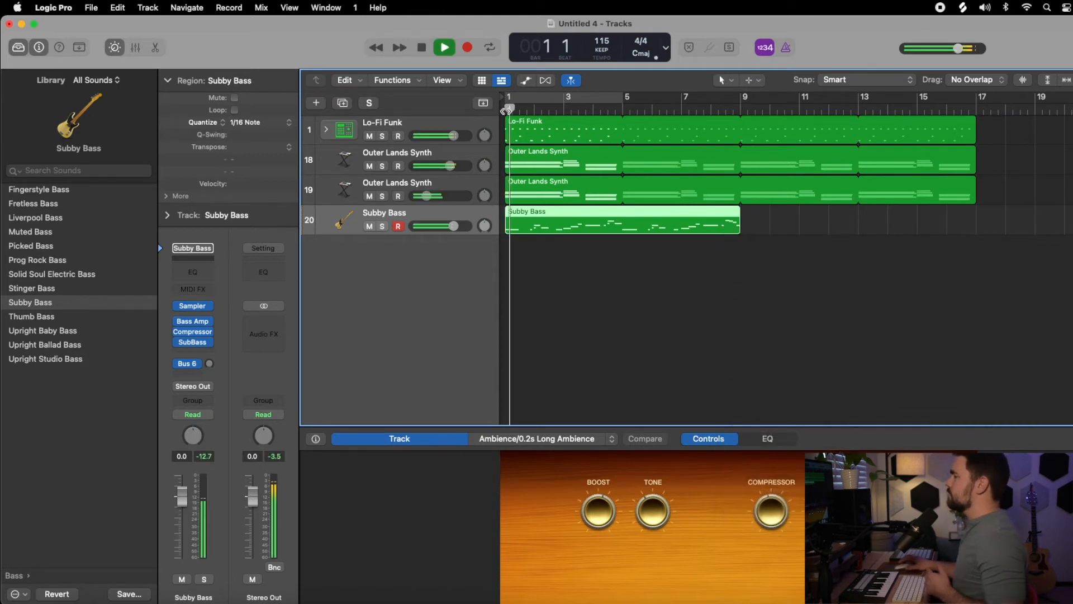
Set the Subby Bass track's volume to 1.0 dB during playback and loop its region up to bar 17.
left_click_drag(453, 225, 455, 225)
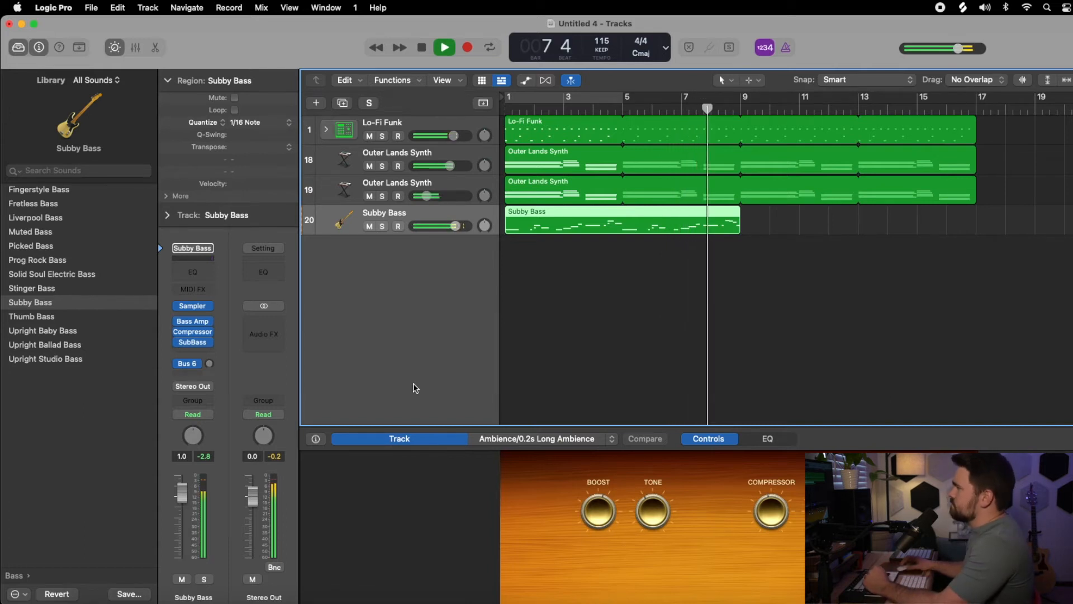
scroll(454, 362, "down", 1)
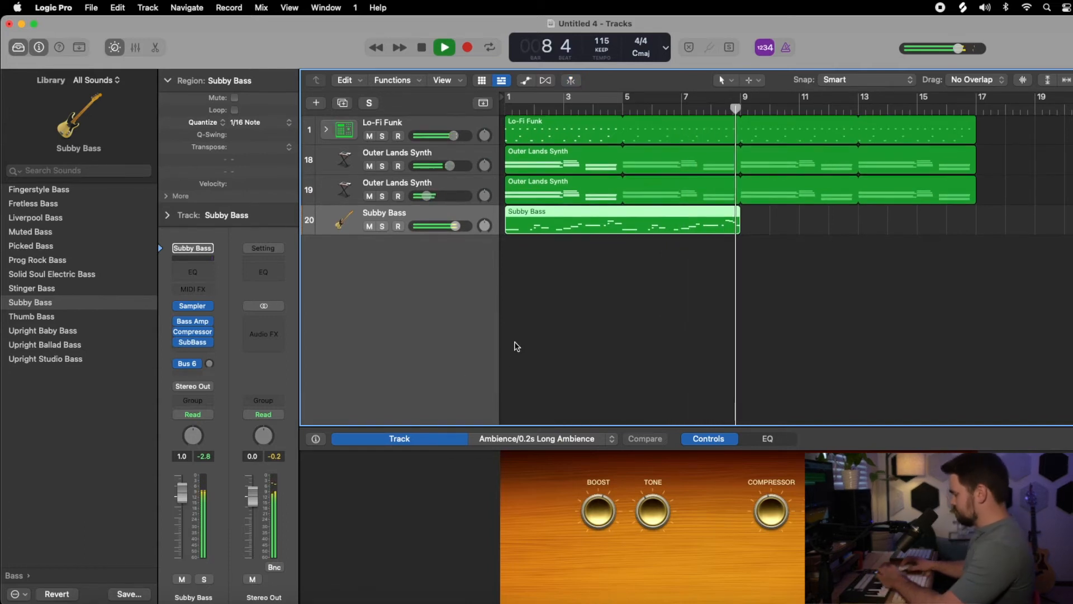
key("space")
left_click_drag(747, 212, 977, 216)
left_click(745, 290)
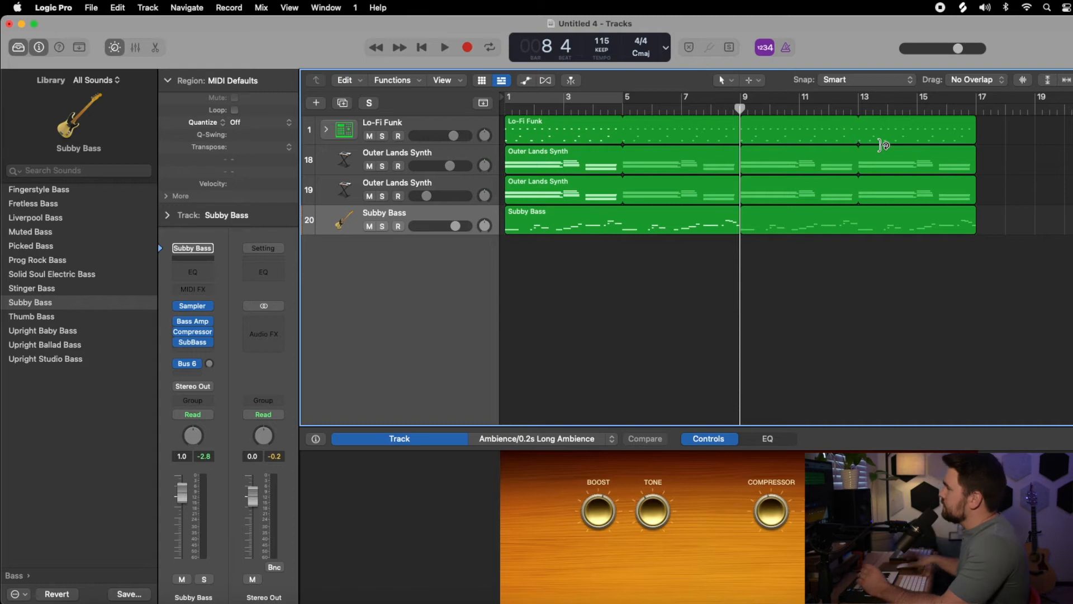
Hide the Smart Controls and play the arrangement from bar 1.
left_click(426, 52)
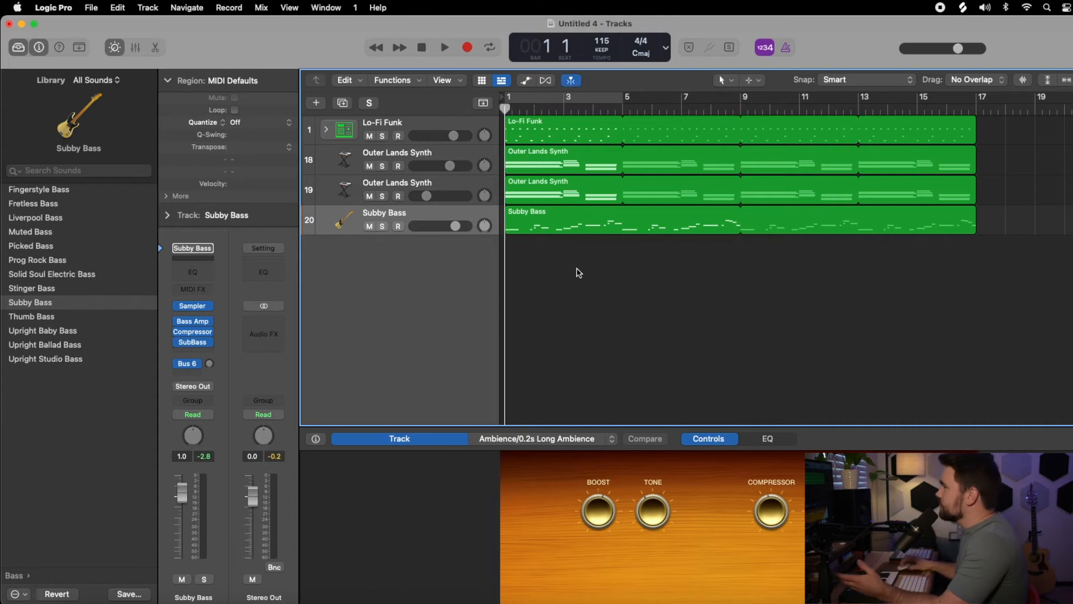
key("space")
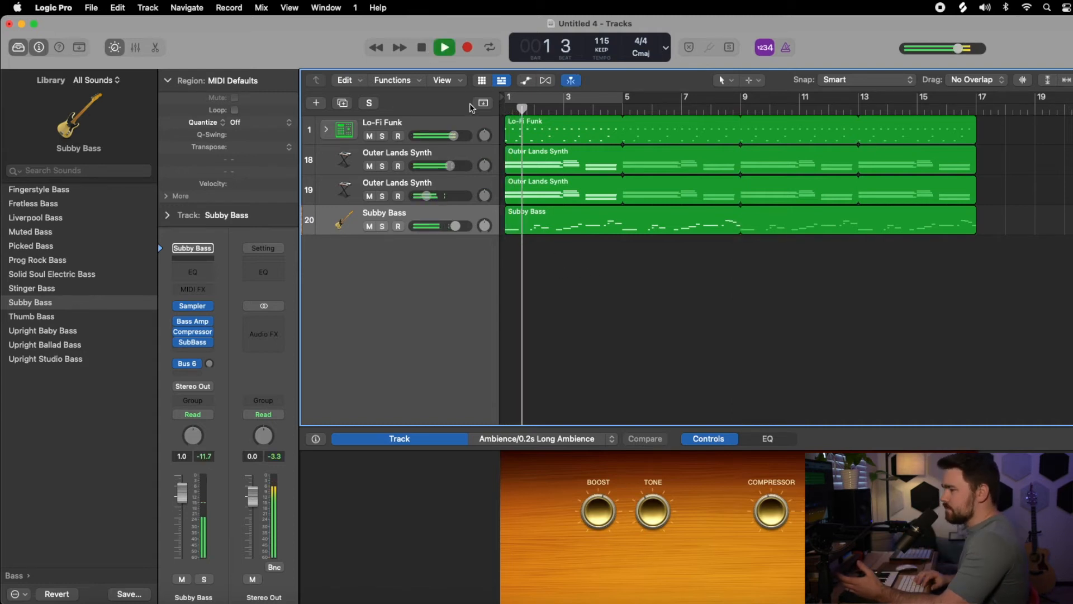
key("space")
key("b")
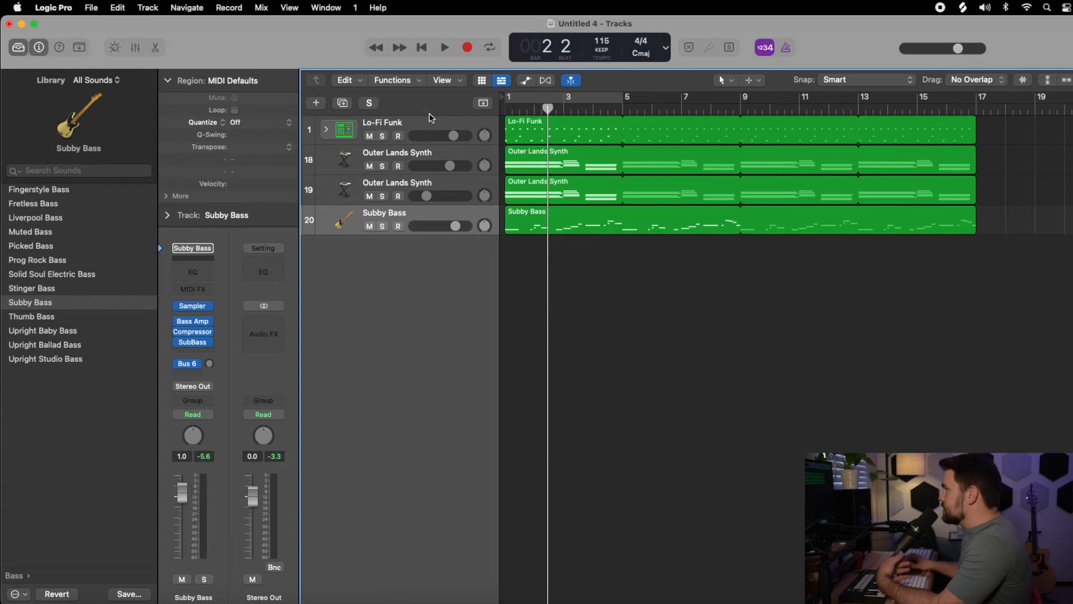
left_click(425, 50)
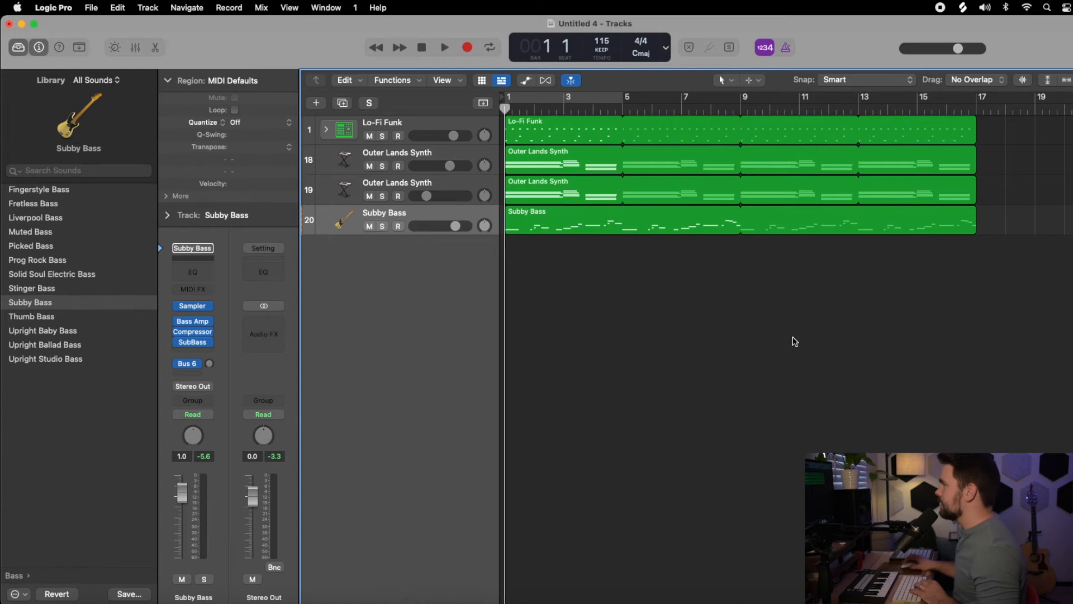
key("space")
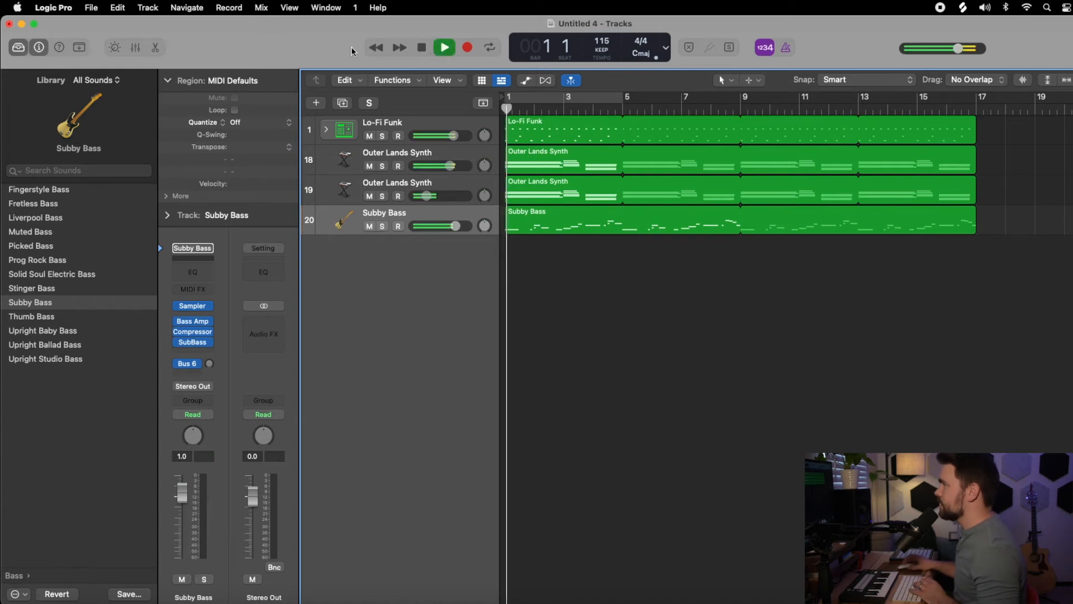
Create one new software instrument track using the Spitfire Audio LABS stereo instrument.
left_click(148, 7)
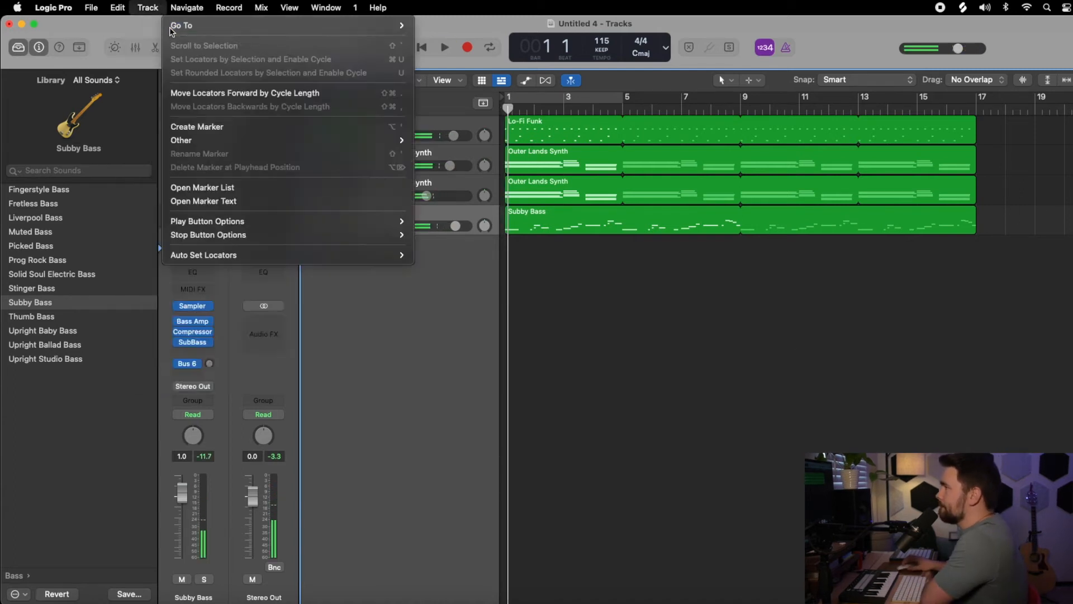
left_click(152, 25)
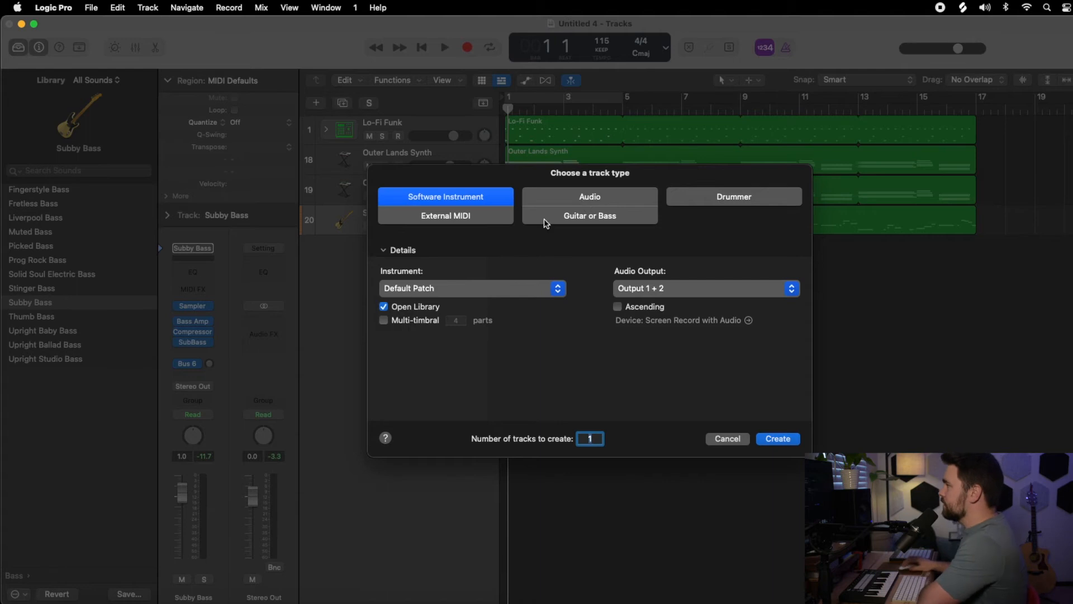
left_click(531, 290)
mouse_move(424, 579)
mouse_move(597, 593)
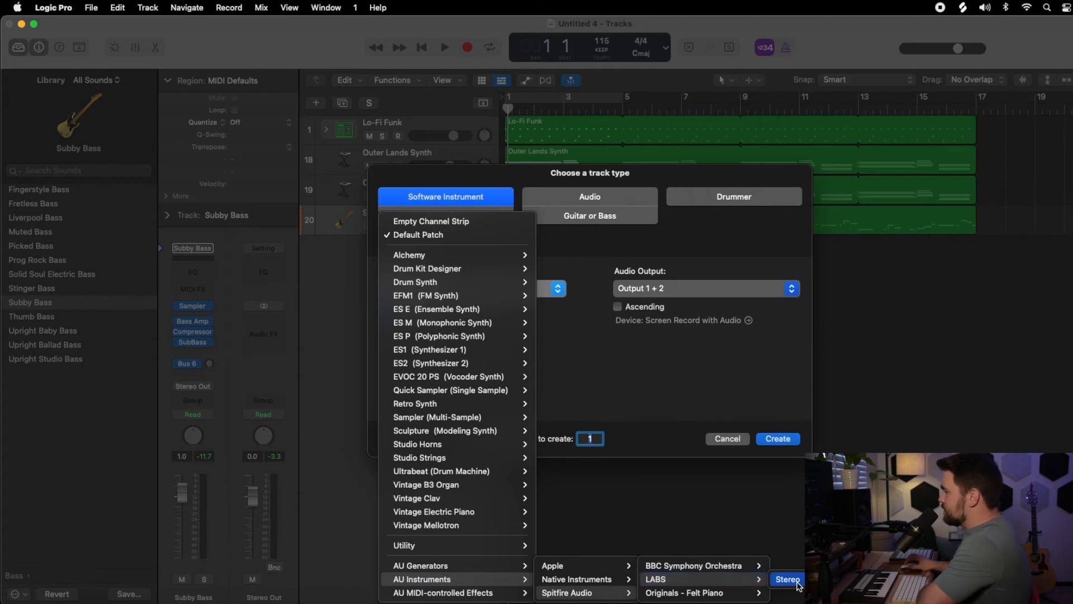
left_click(787, 579)
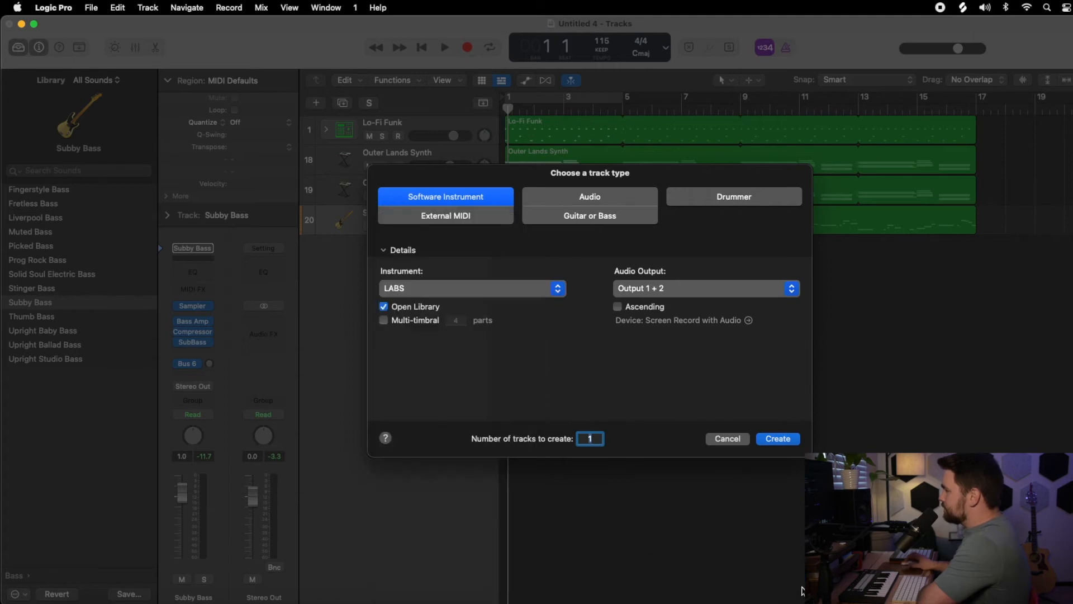
left_click(778, 439)
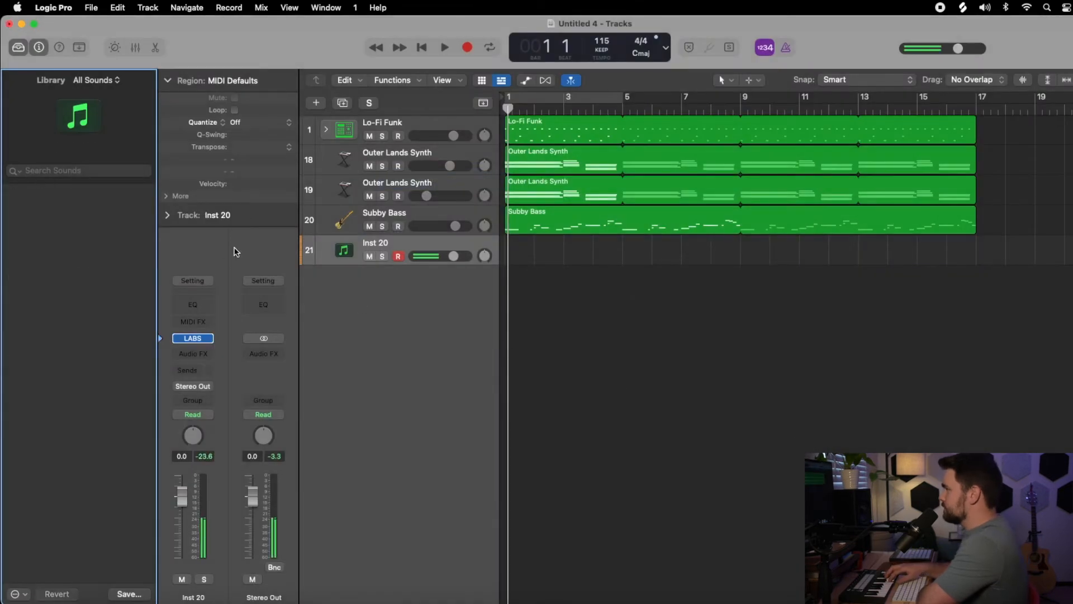
Set the LABS track's volume to 0.8 dB and rehearse a melody over playback from bar 1.
left_click_drag(453, 256, 456, 256)
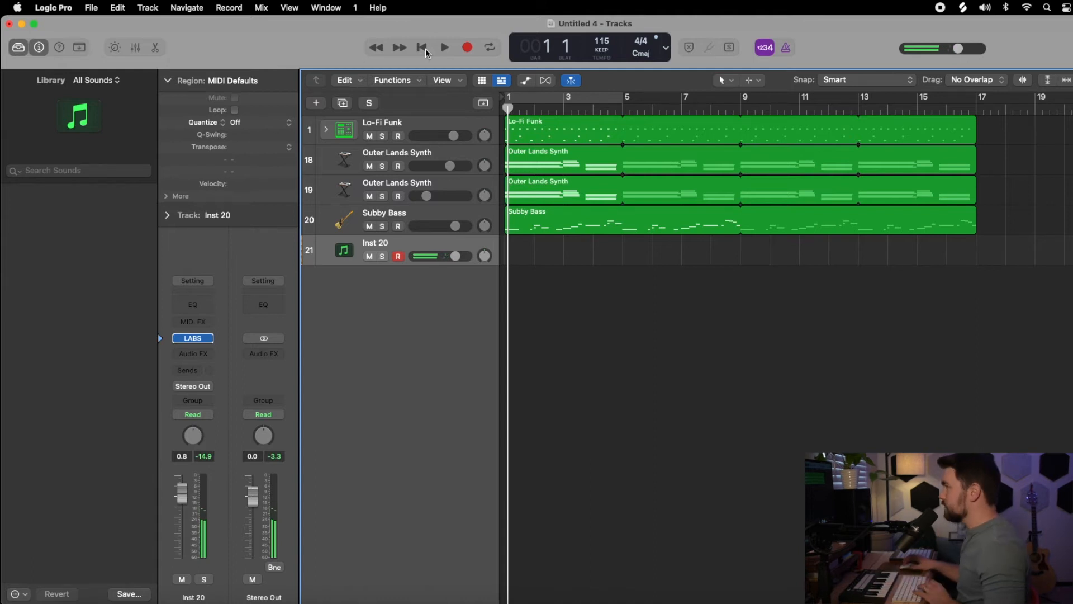
left_click(419, 47)
left_click(444, 47)
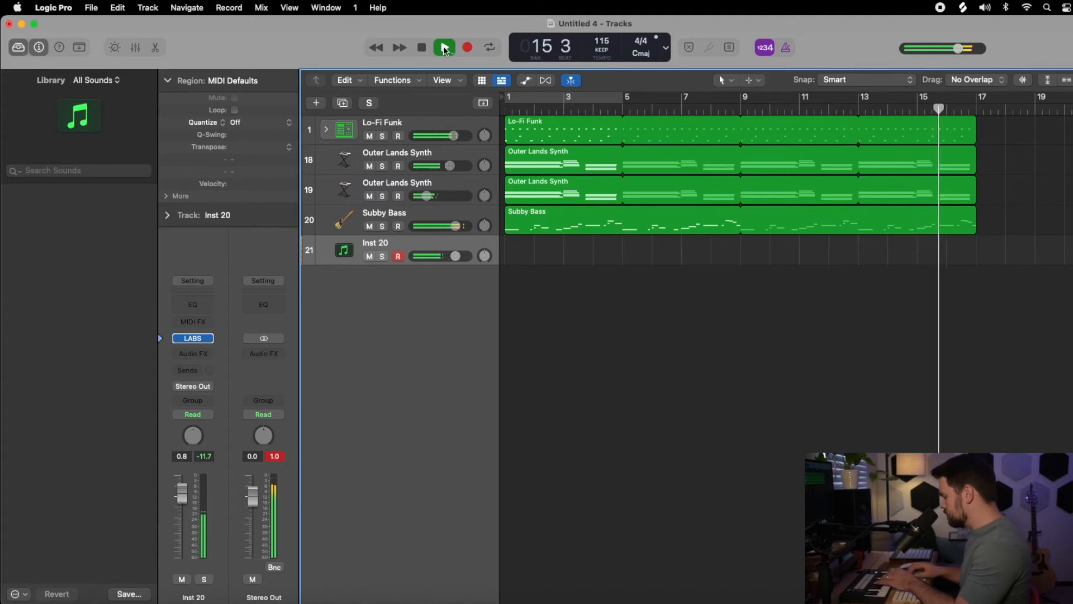
left_click(445, 48)
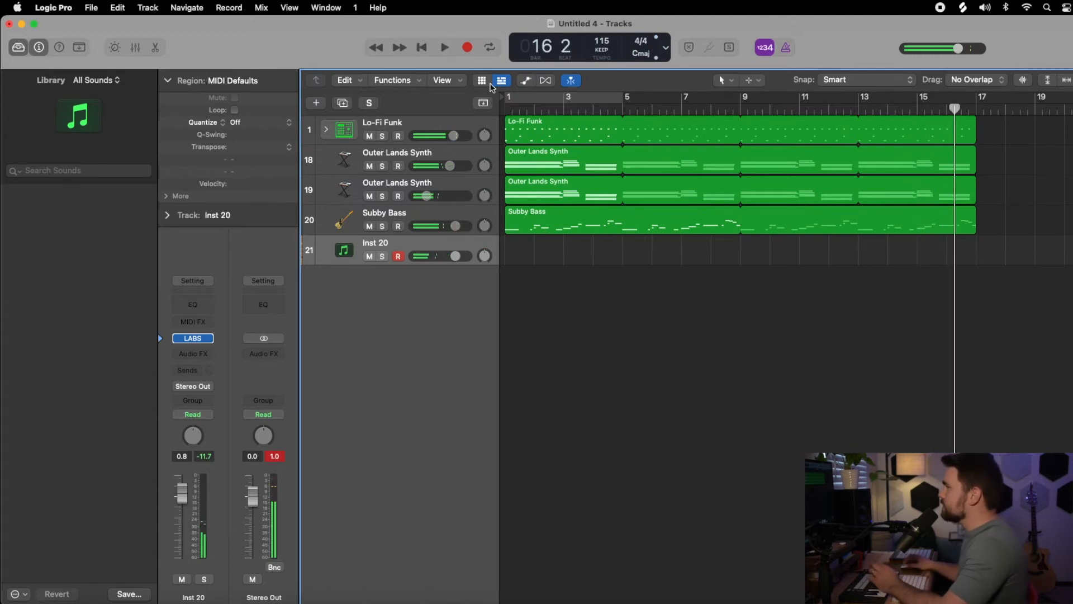
key("Return")
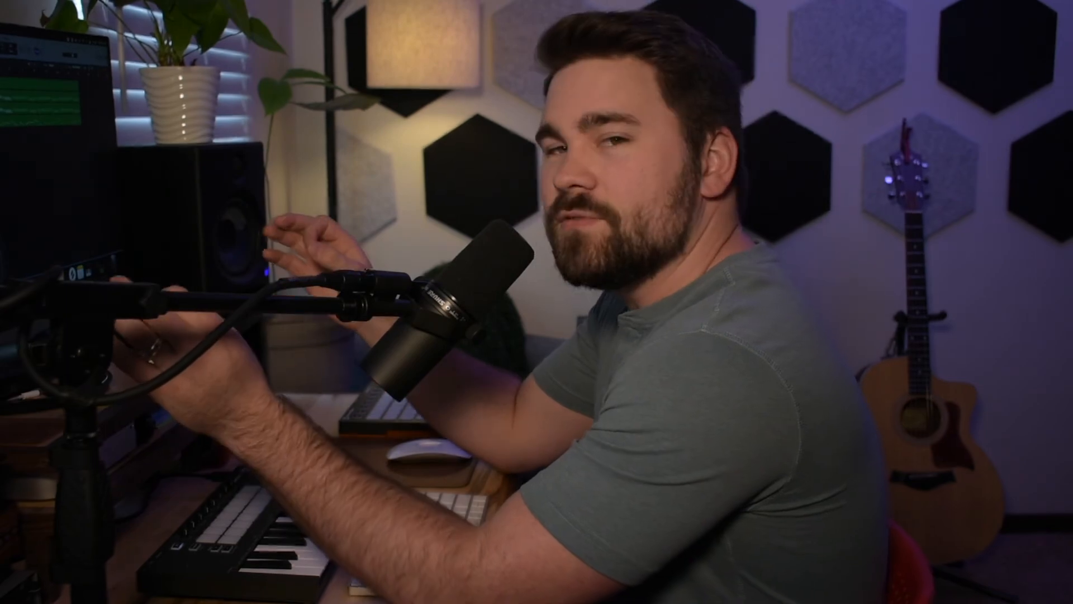
key("space")
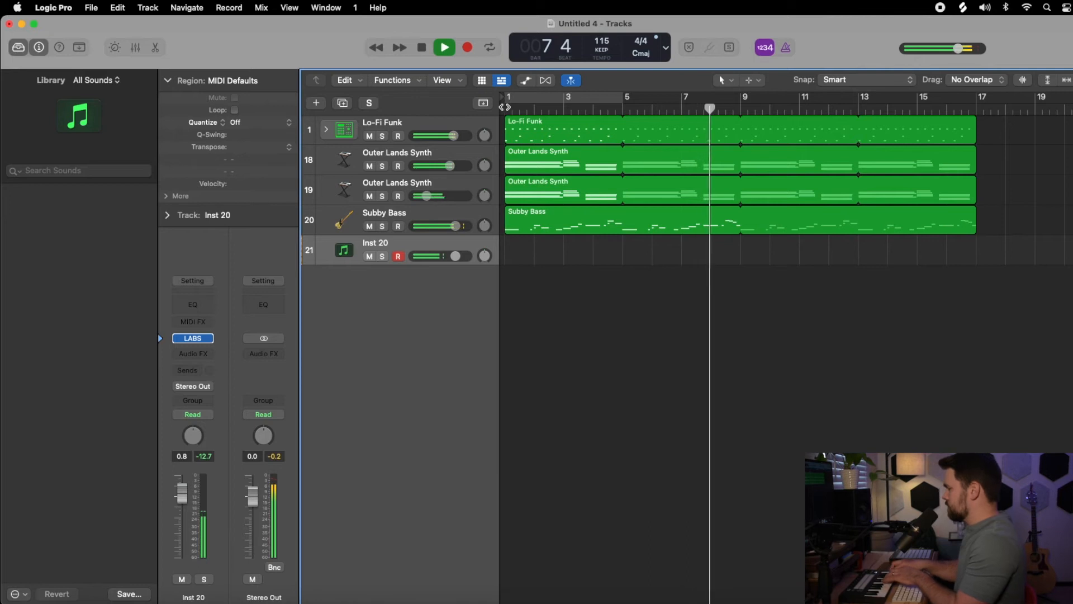
key("space")
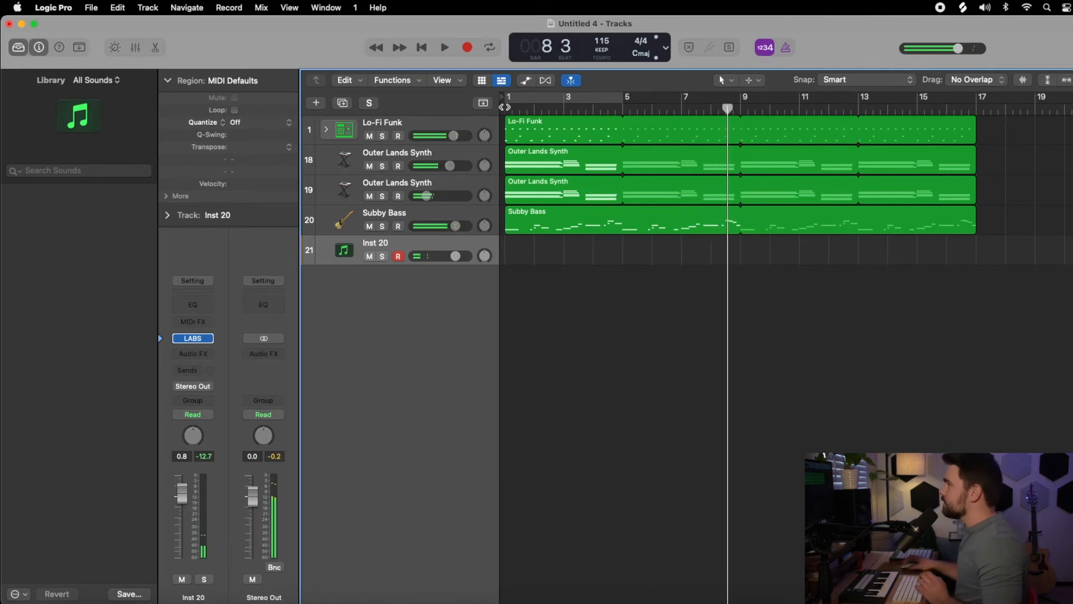
Record a melody part on the LABS track from bar 1 up to bar 9.
left_click(424, 48)
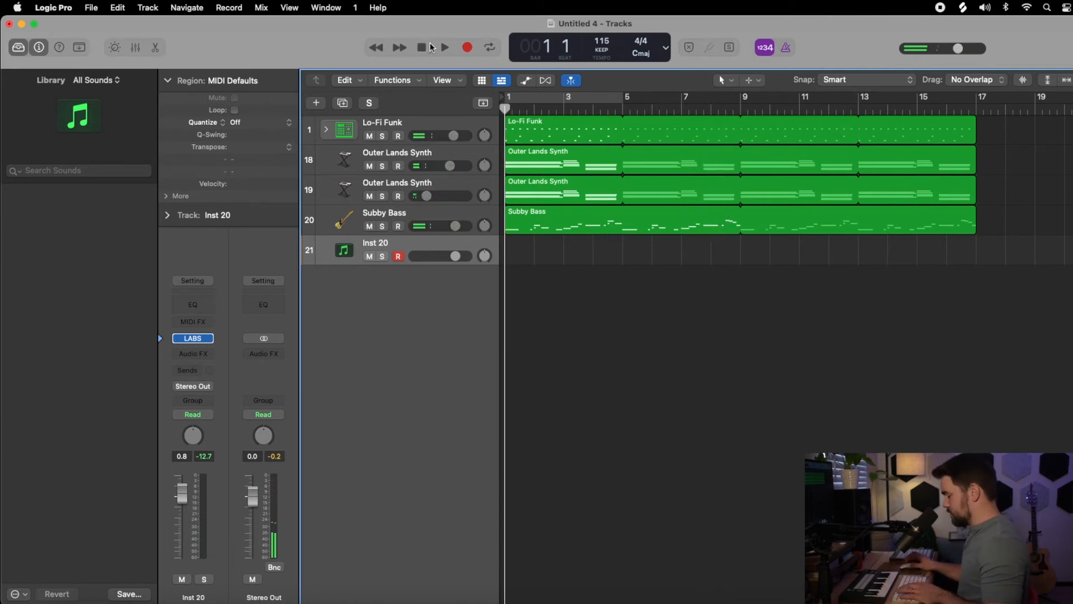
key("r")
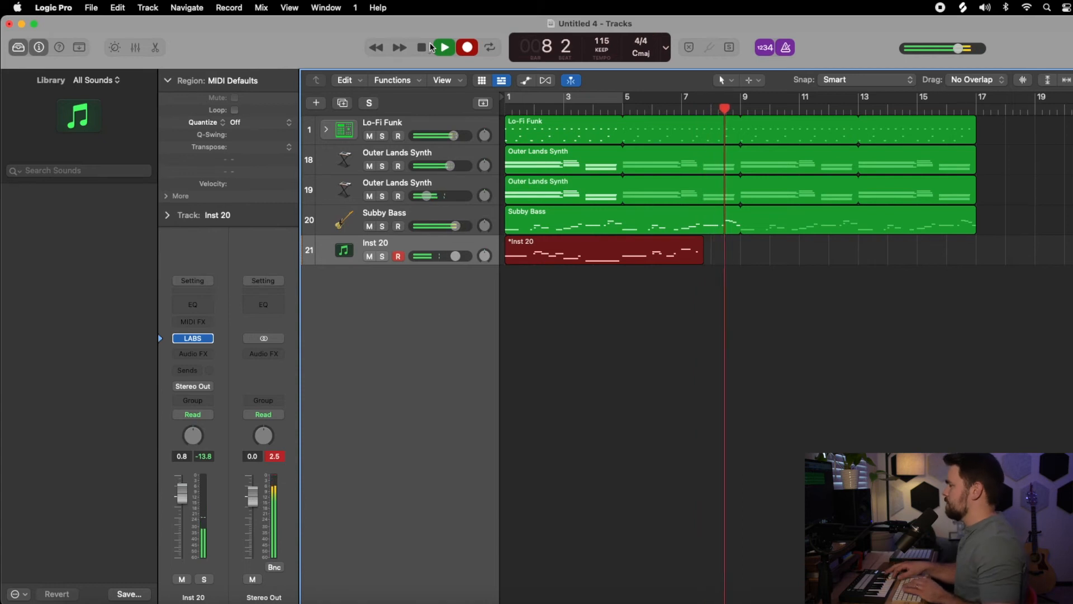
left_click(430, 47)
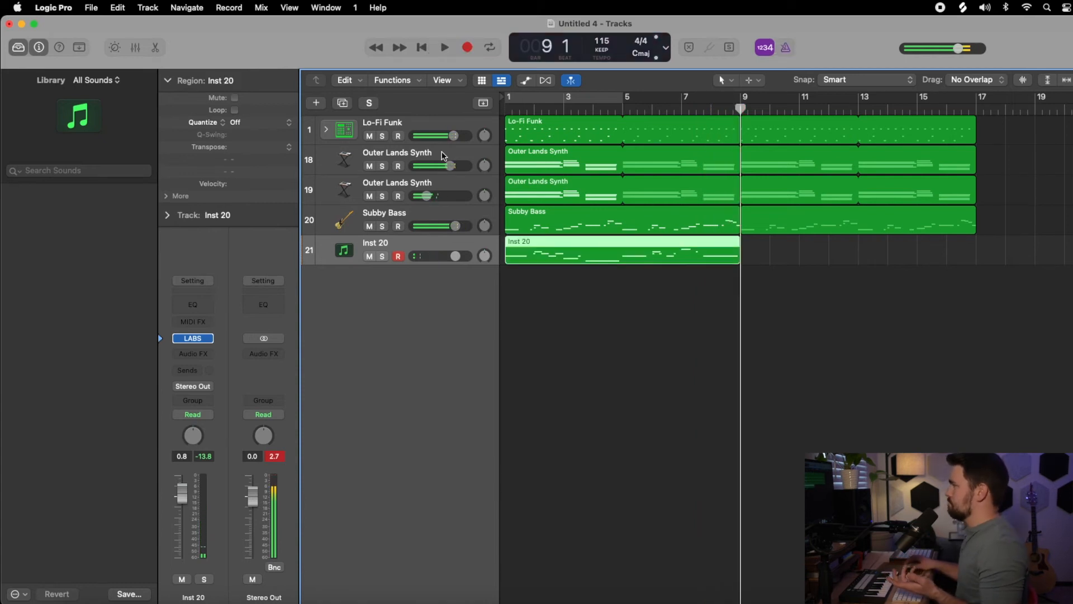
Open the recorded LABS region in the Piano Roll and listen to its opening from bar 1.
double_click(563, 247)
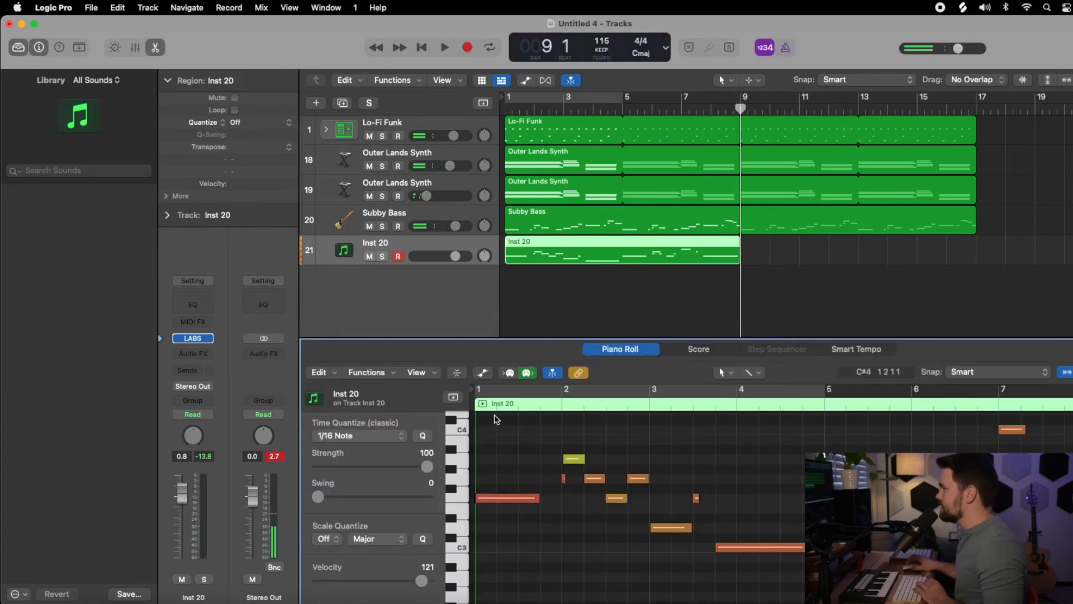
key("Return")
key("space")
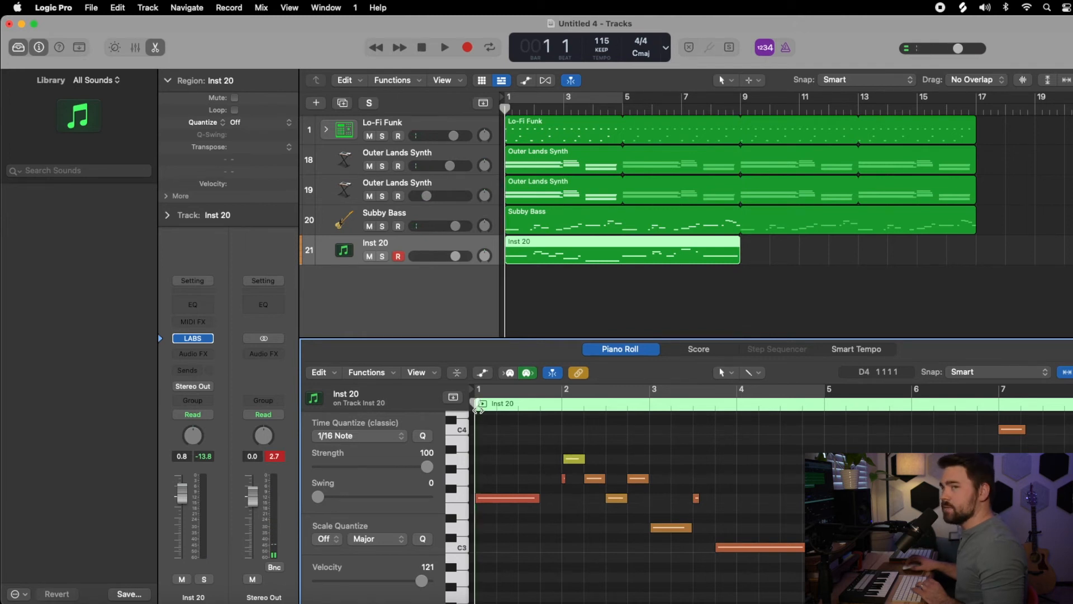
key("space")
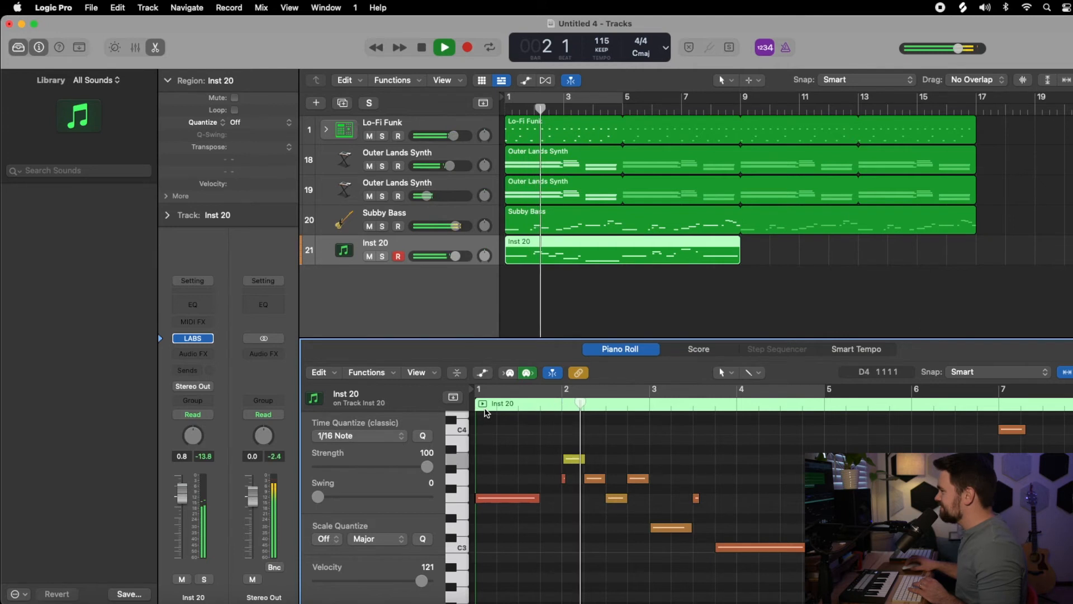
key("space")
Raise the note at bar 3 of the LABS melody by two semitones to E3 and play that passage.
left_click(674, 528)
left_click_drag(674, 530, 651, 499)
key("space")
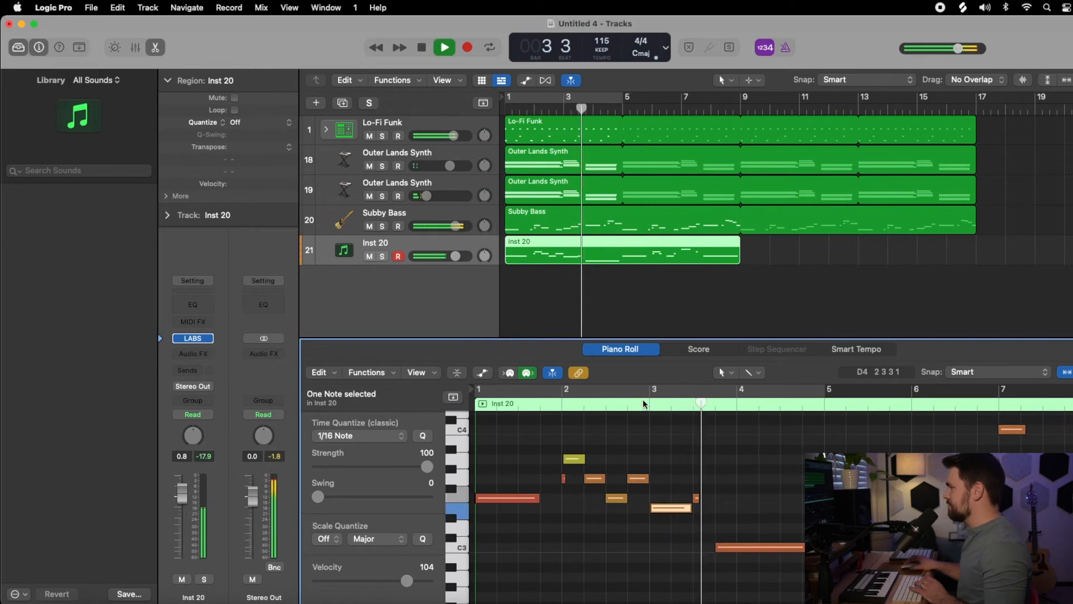
left_click(632, 403)
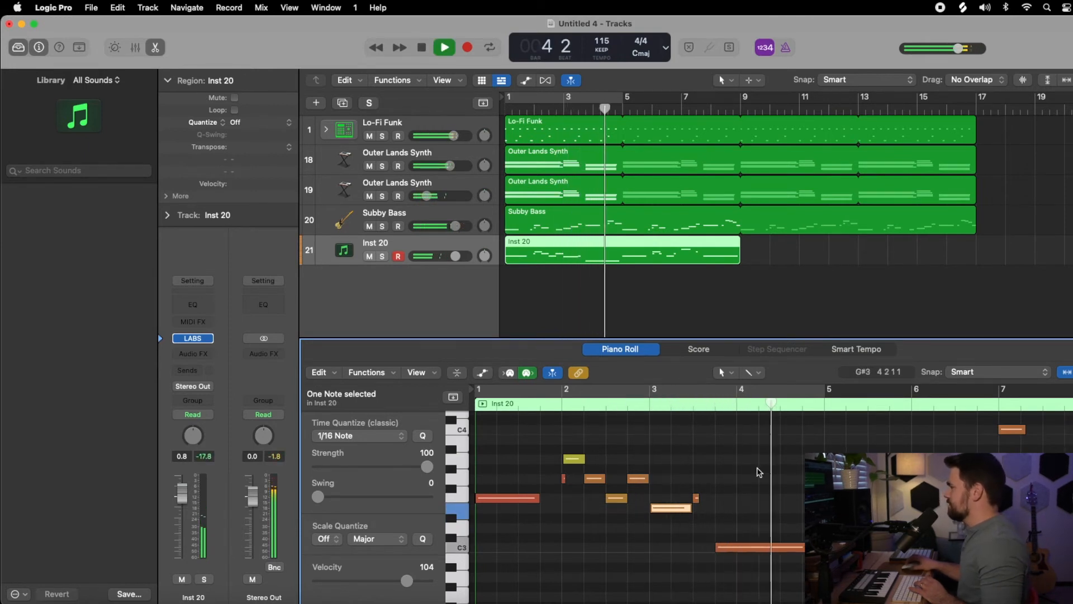
Lower the Subby Bass track's volume slightly while playing up to bar 9, and deselect the LABS region.
scroll(756, 473, "right", 5)
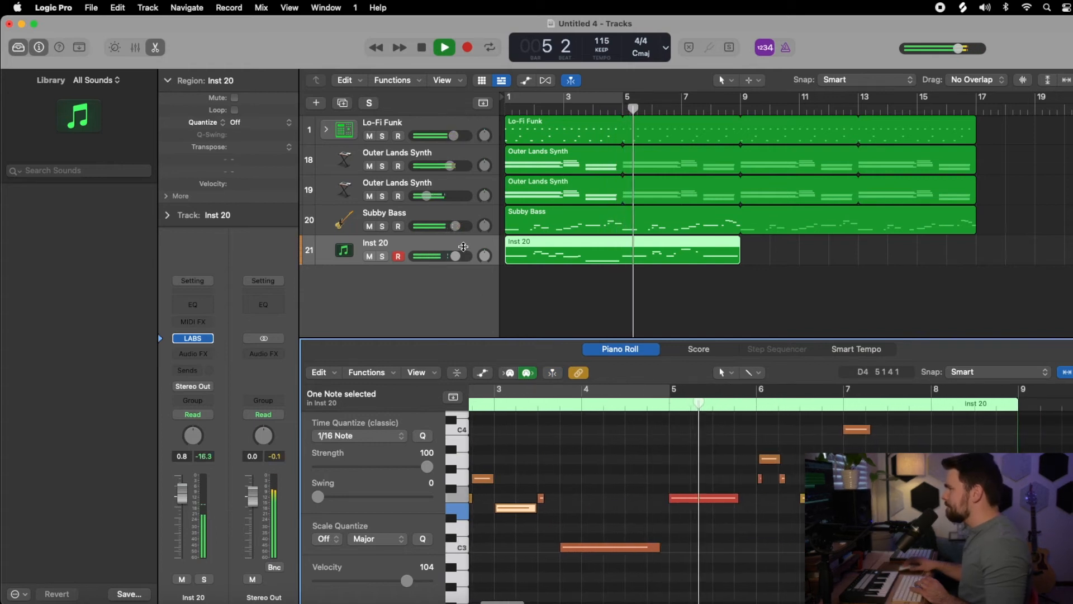
mouse_move(455, 226)
left_mouse_down()
mouse_move(434, 229)
mouse_move(453, 229)
left_mouse_up()
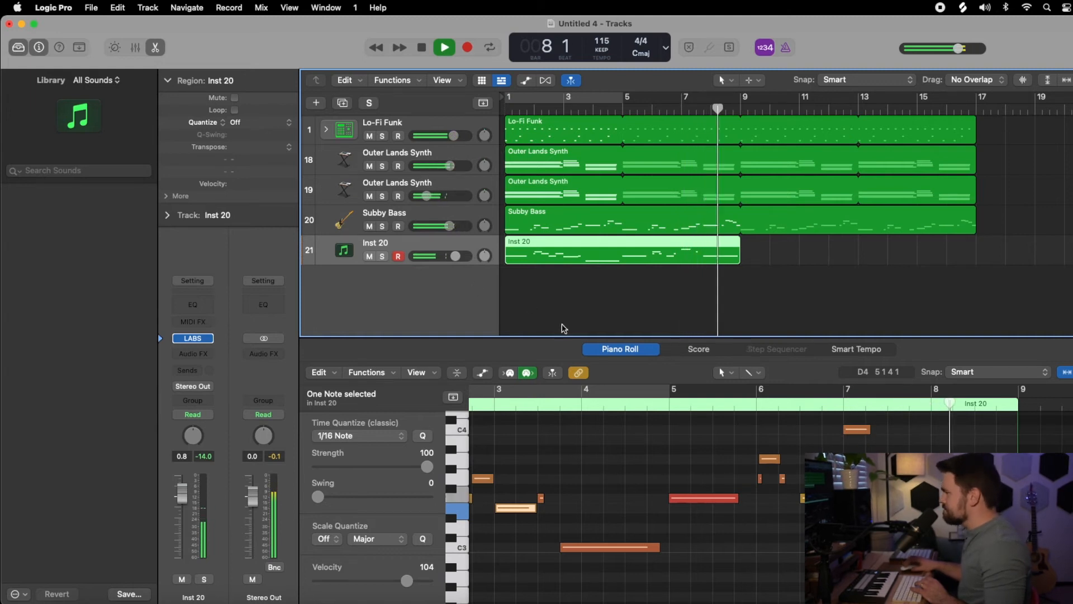
key("space")
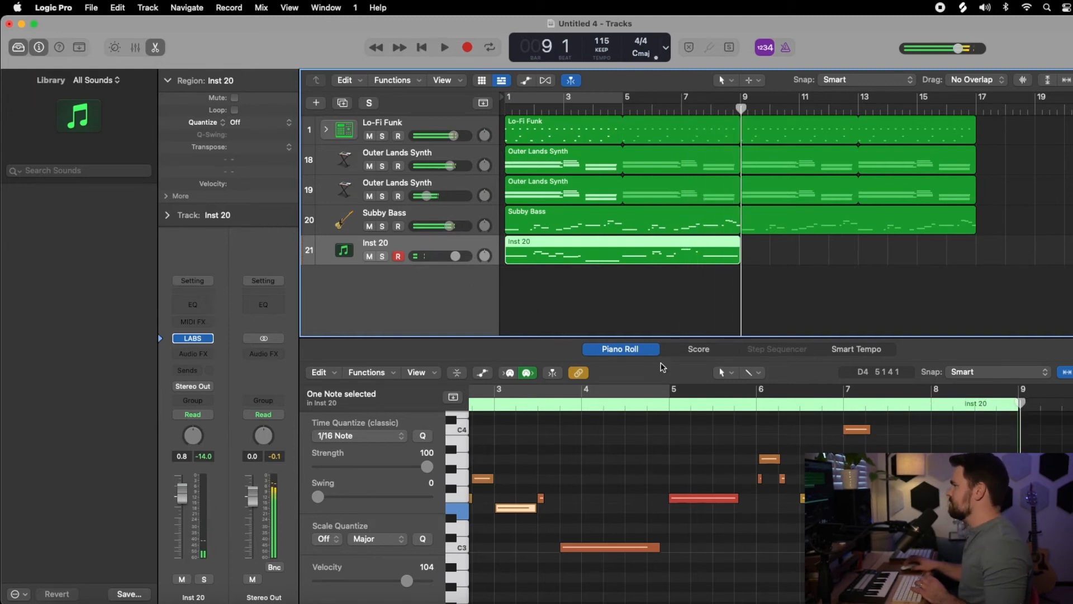
left_click(600, 270)
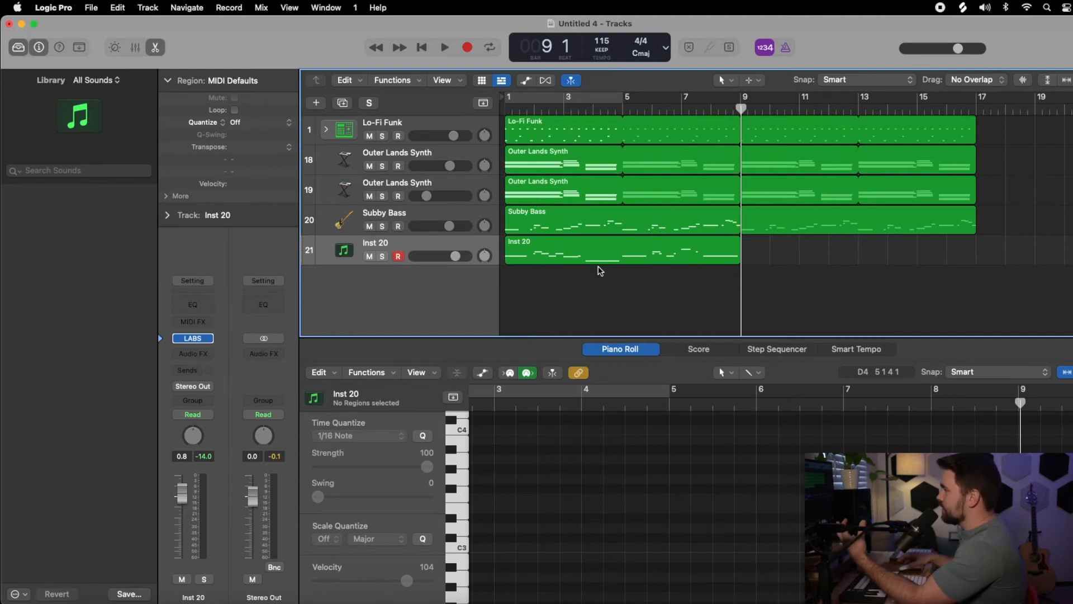
Play the opening bar of the full arrangement from bar 1.
left_click(421, 47)
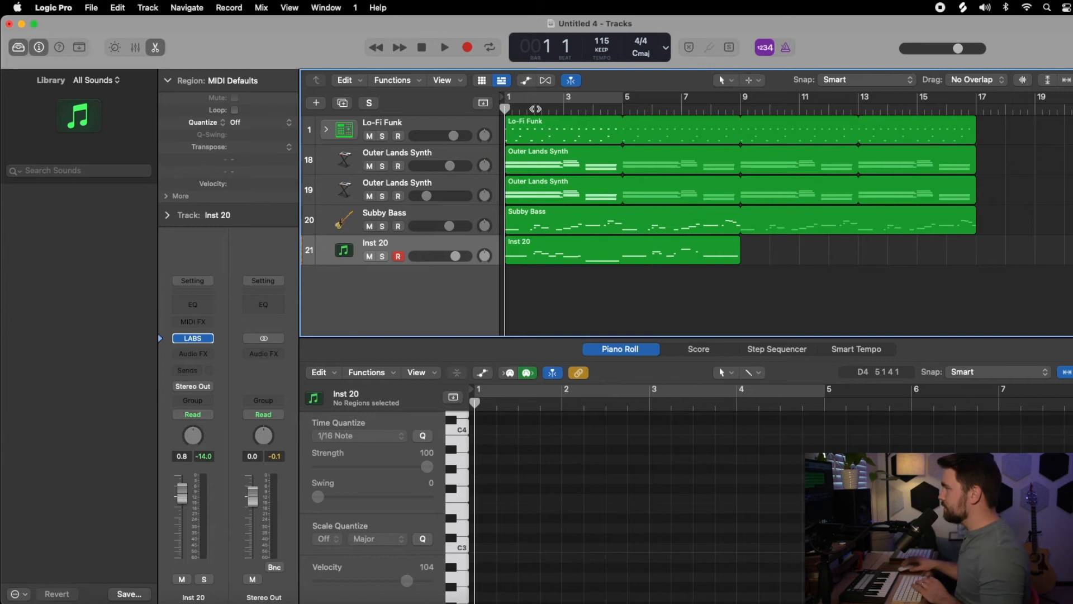
key("space")
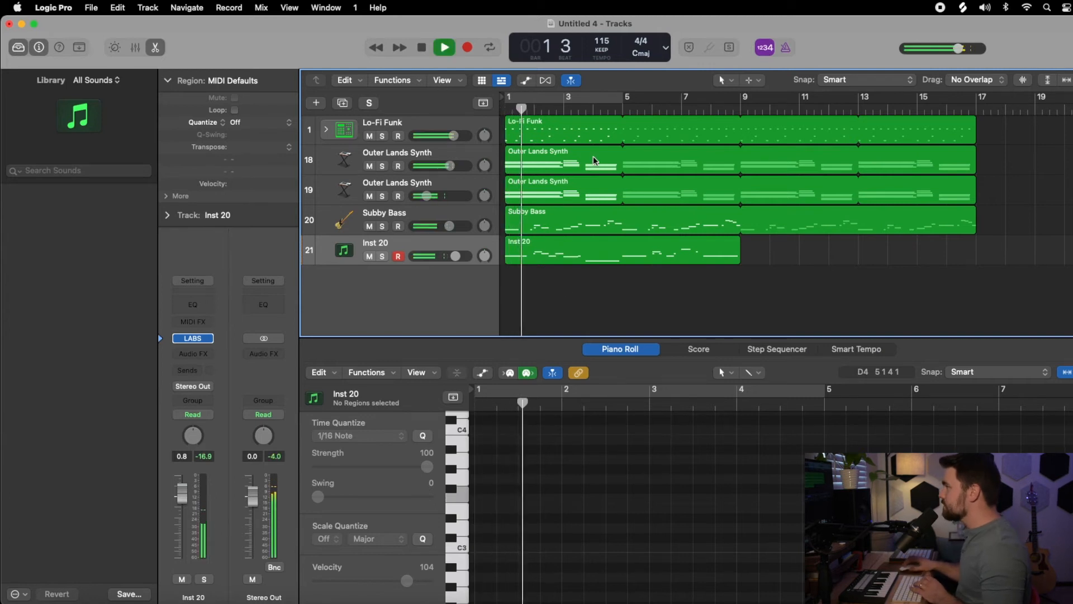
key("space")
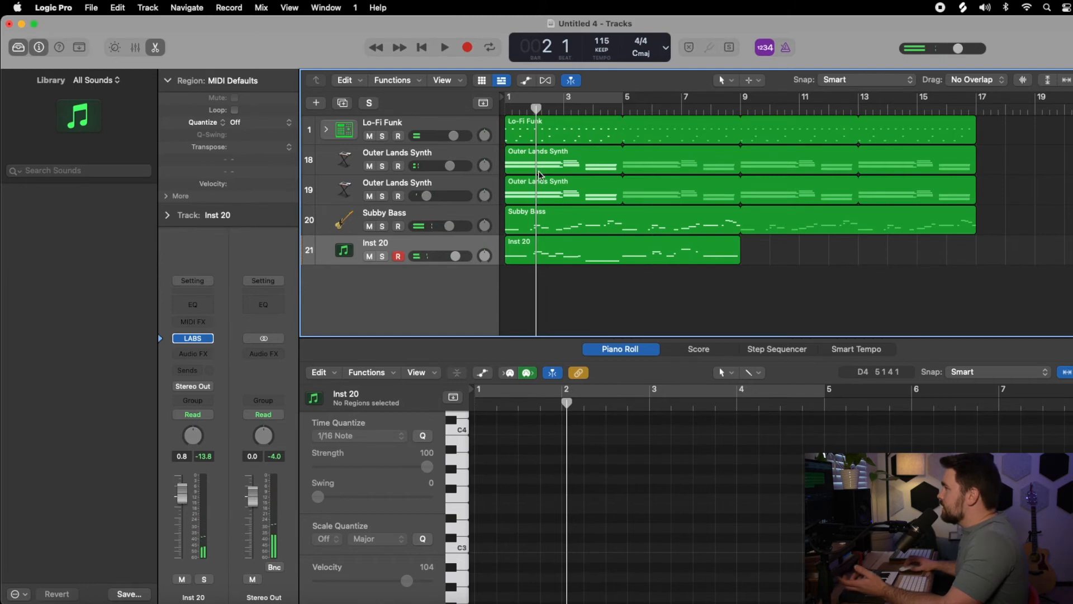
Duplicate the lower Outer Lands Synth track with its settings and move the original track's looped region to start at bar 5.
right_click(453, 186)
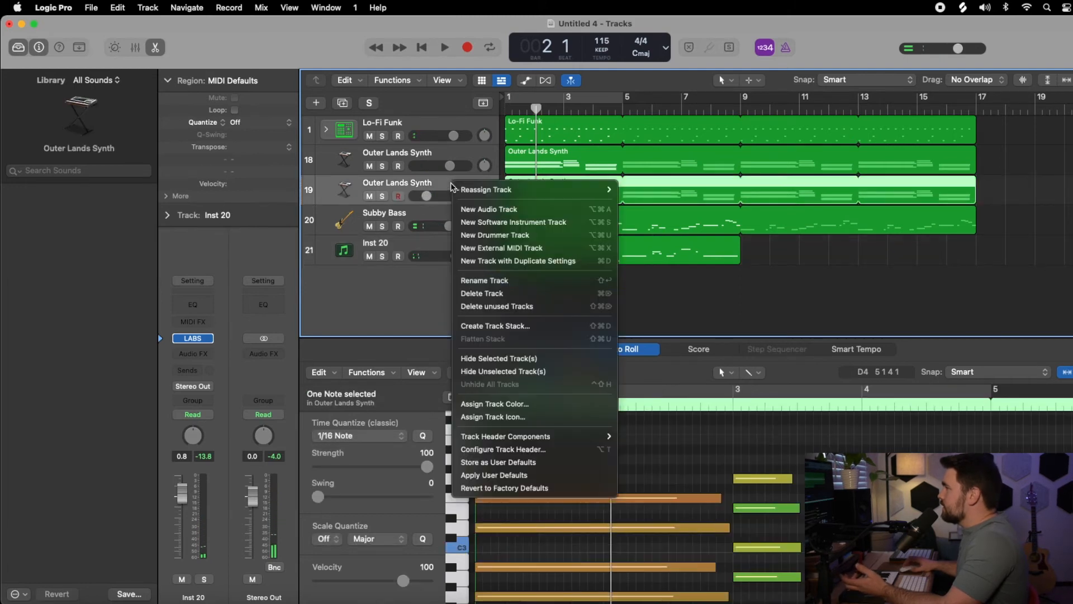
left_click(541, 261)
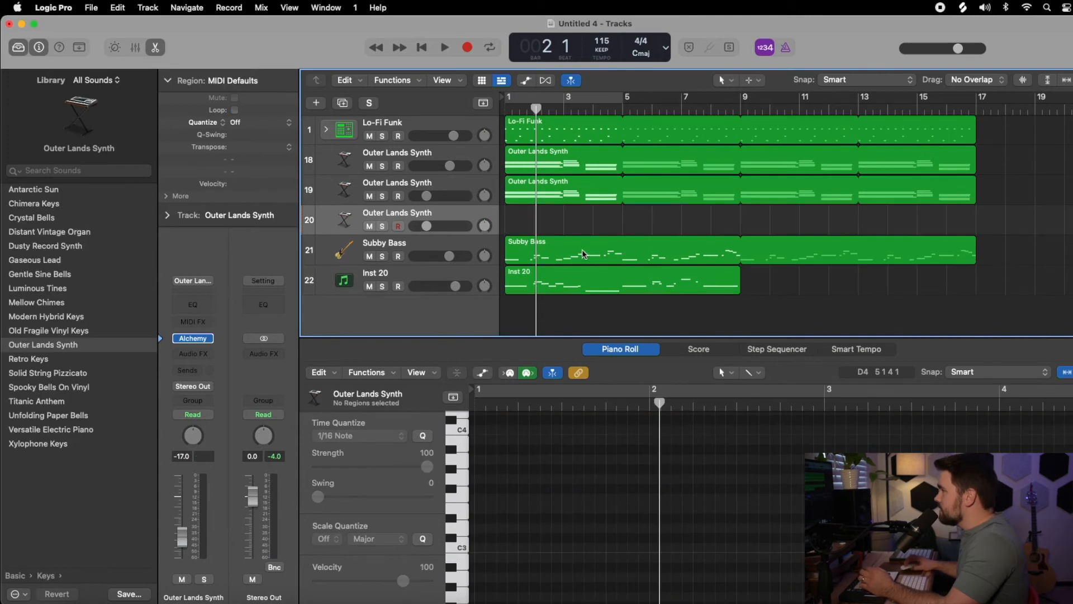
left_click(514, 186)
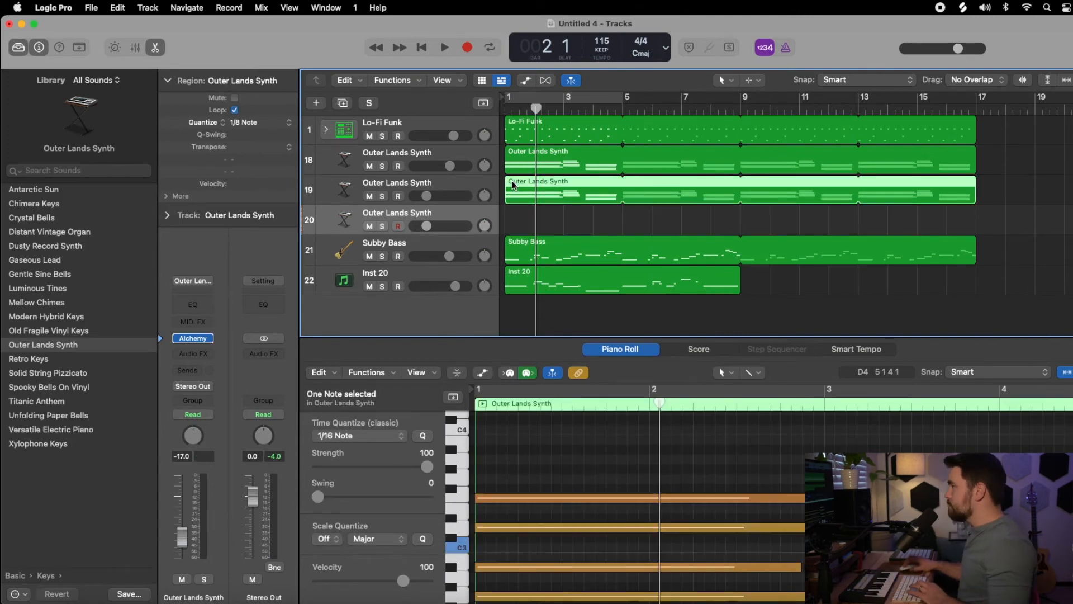
left_click_drag(514, 186, 632, 188)
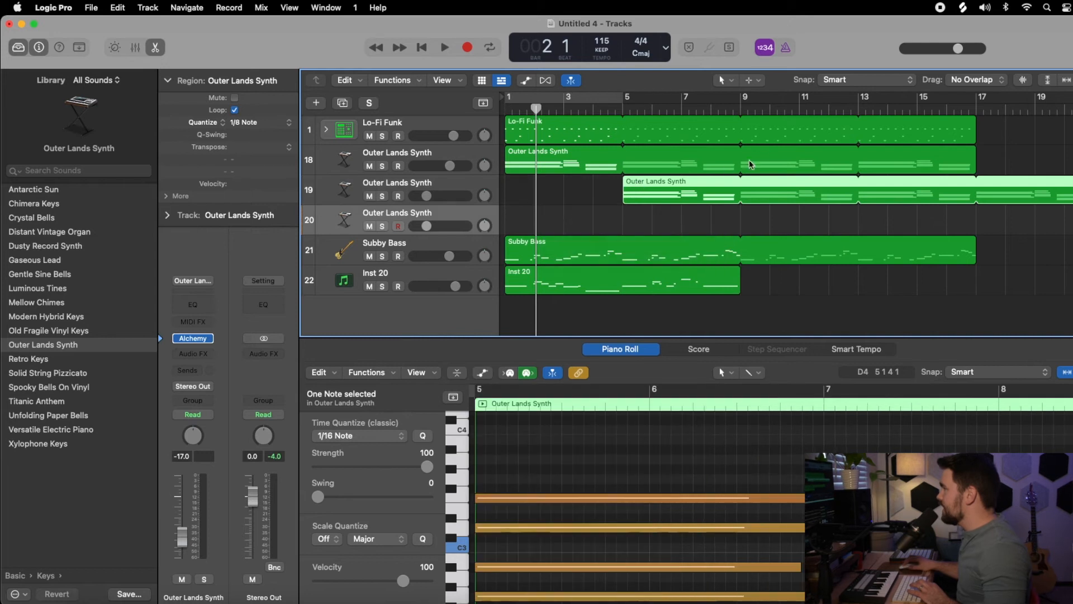
Split the moved Outer Lands Synth region at bar 9 and copy its first four bars to bar 1 of the duplicate track.
left_click(740, 107)
key("super+t")
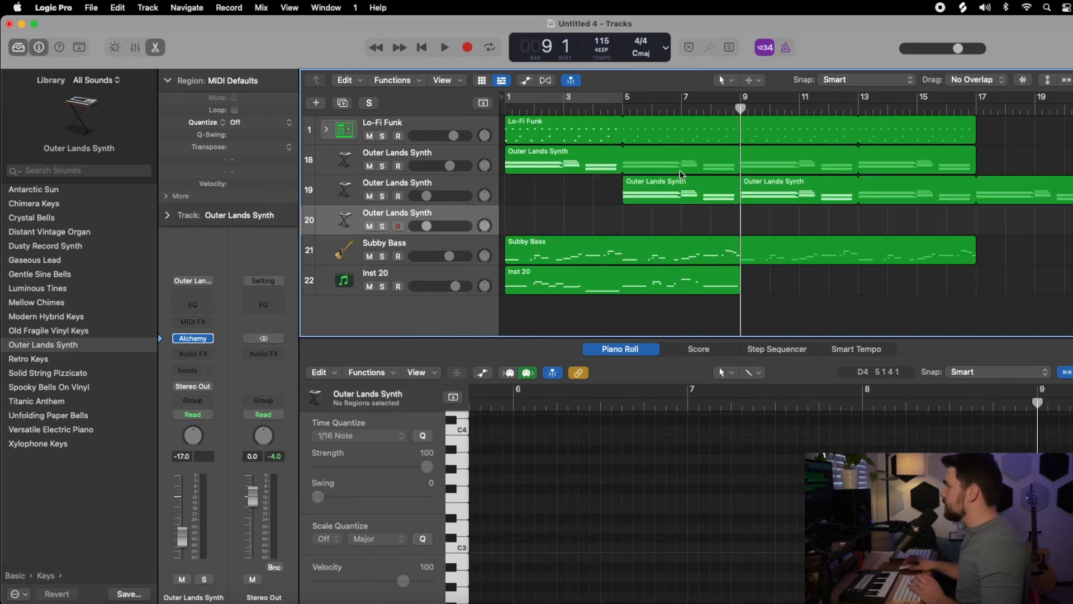
left_click_drag(682, 185, 563, 215)
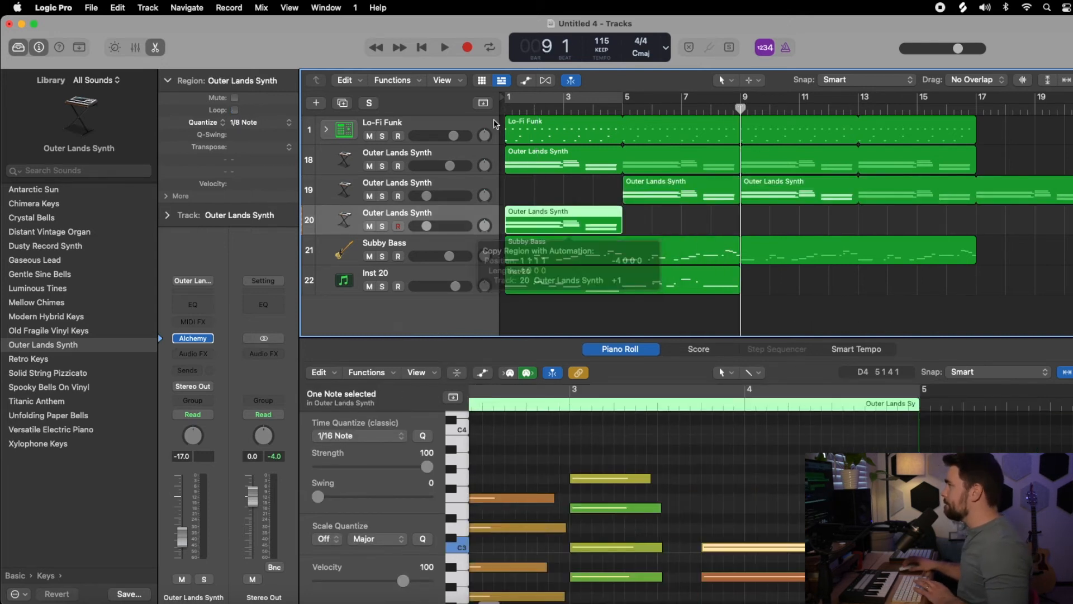
Move the Lo-Fi Funk, upper Outer Lands Synth and Subby Bass regions to bar 5 and the Inst 20 region to bar 13.
key("Return")
left_click_drag(566, 133, 682, 133)
left_click_drag(577, 152, 696, 154)
left_click_drag(507, 251, 624, 267)
left_click_drag(556, 279, 912, 292)
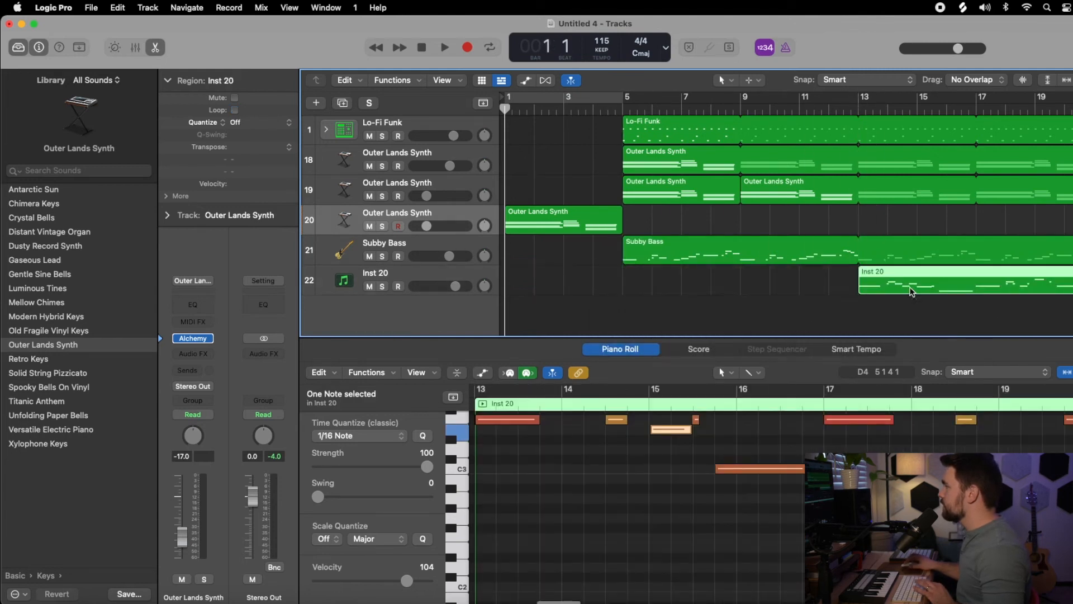
left_click(504, 110)
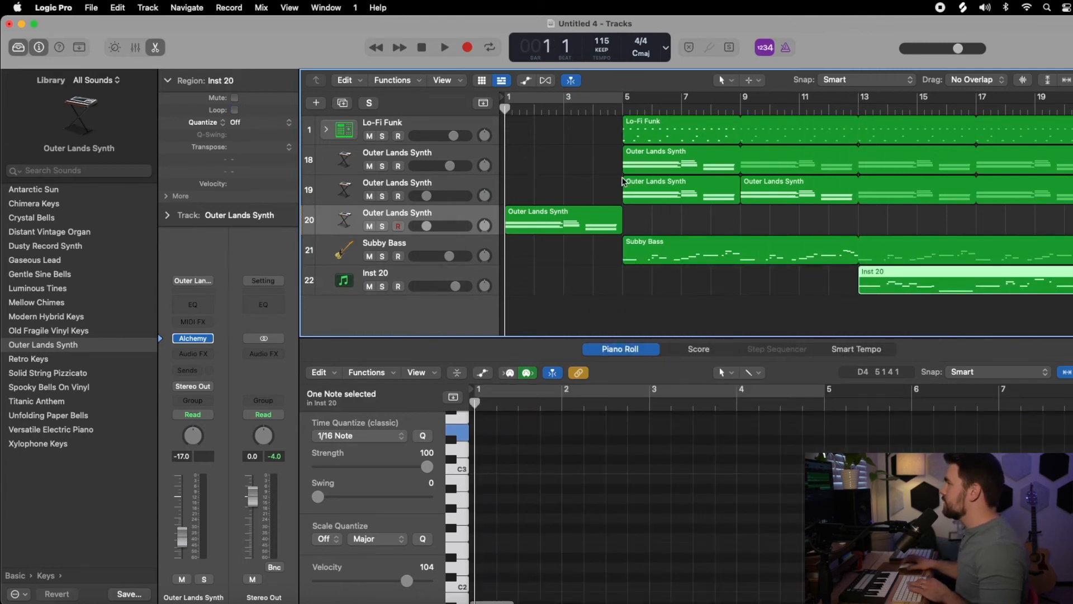
Duplicate the Lo-Fi Funk track, split its region at bar 9 and copy the first four bars to bar 1 of the duplicate.
left_click(643, 127)
key("super+d")
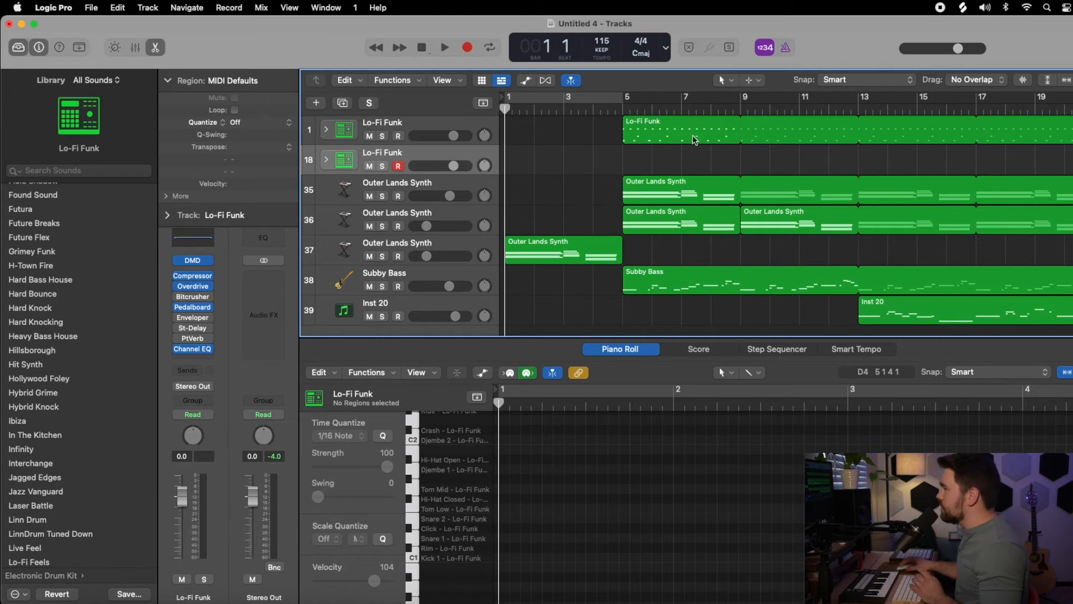
left_click(637, 128)
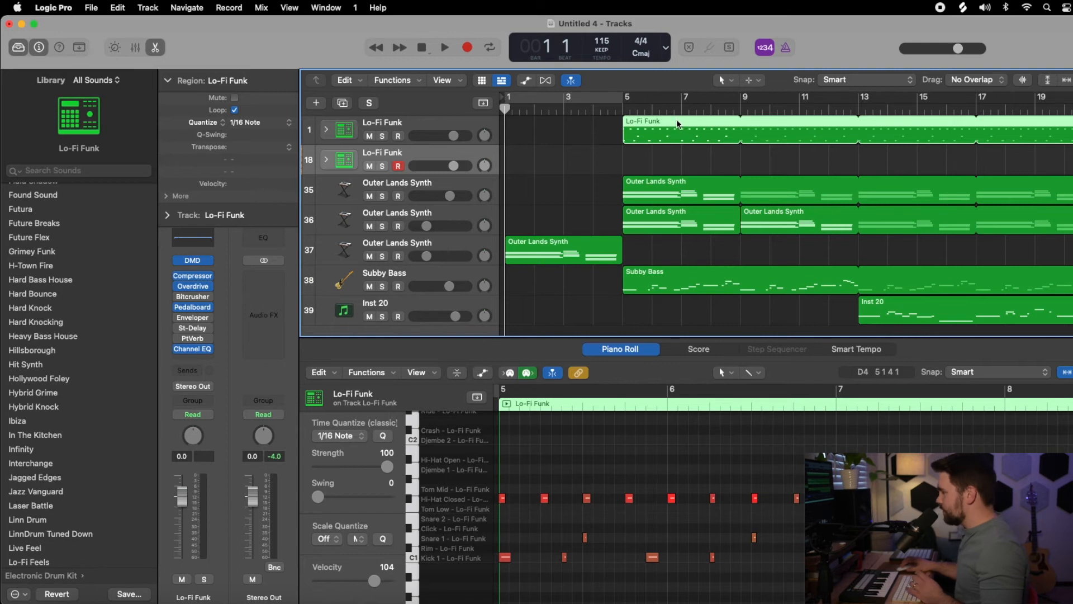
left_click(739, 110)
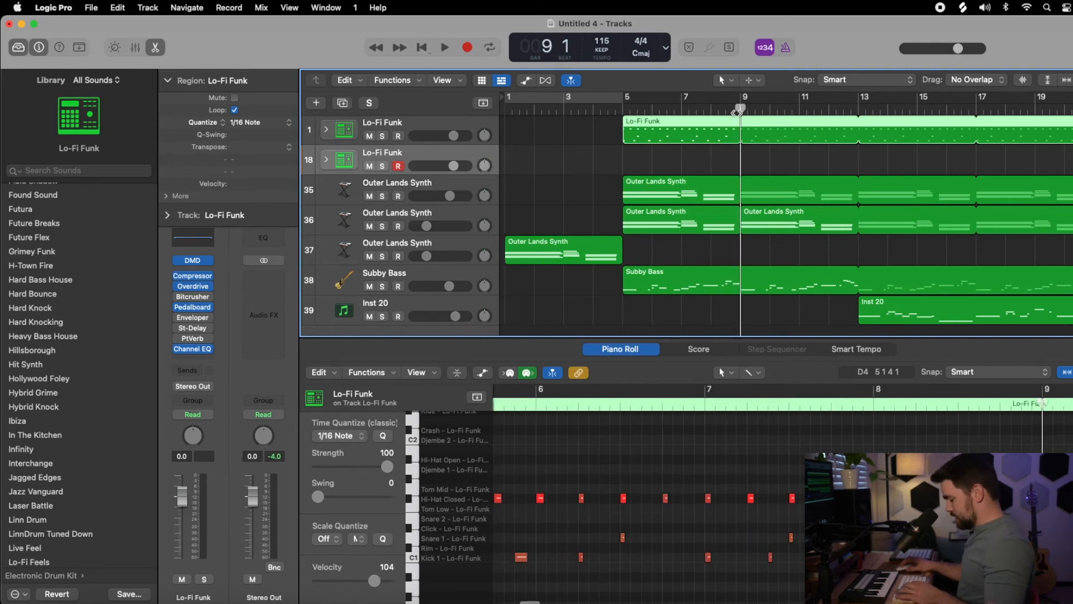
left_click_drag(686, 129, 504, 177)
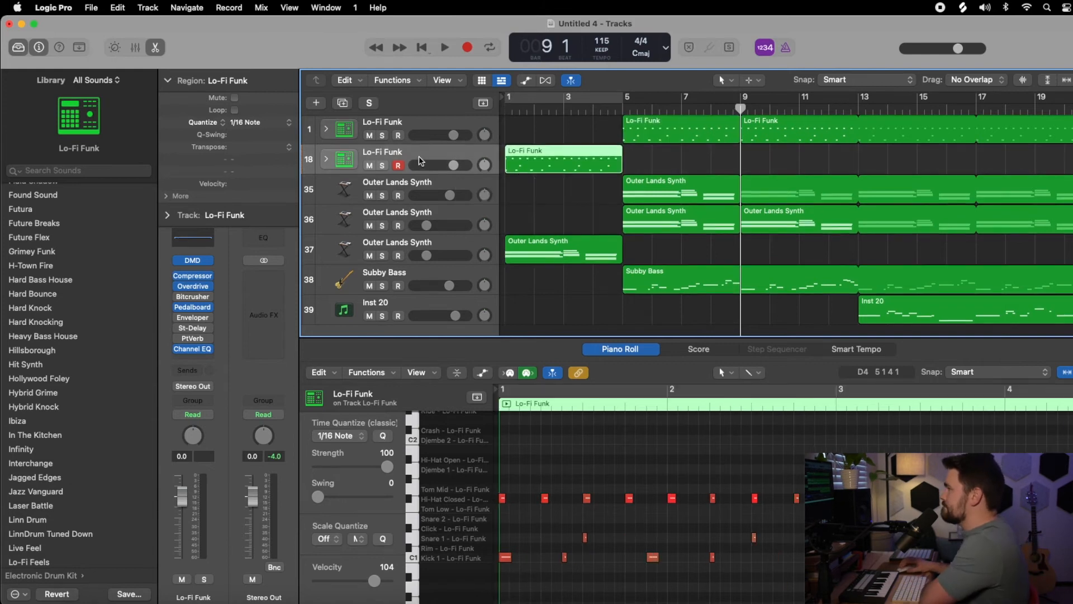
Cut the lows of the duplicate Lo-Fi Funk track below about 422 Hz in its Channel EQ while playing from bar 1.
left_click(201, 246)
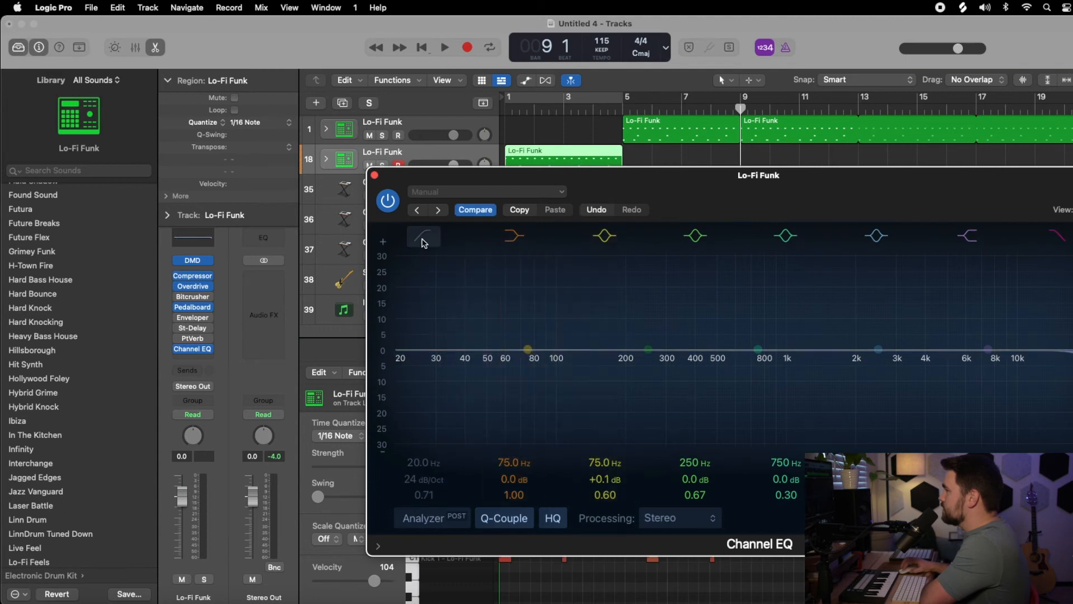
left_click_drag(401, 353, 848, 359)
left_click(507, 111)
key("space")
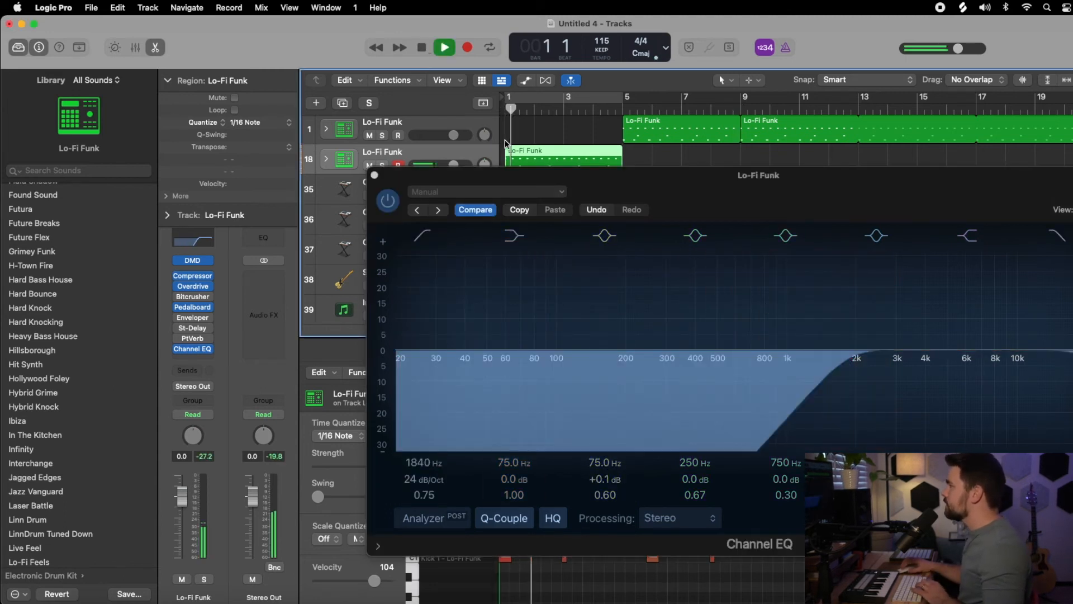
left_click_drag(838, 362, 699, 351)
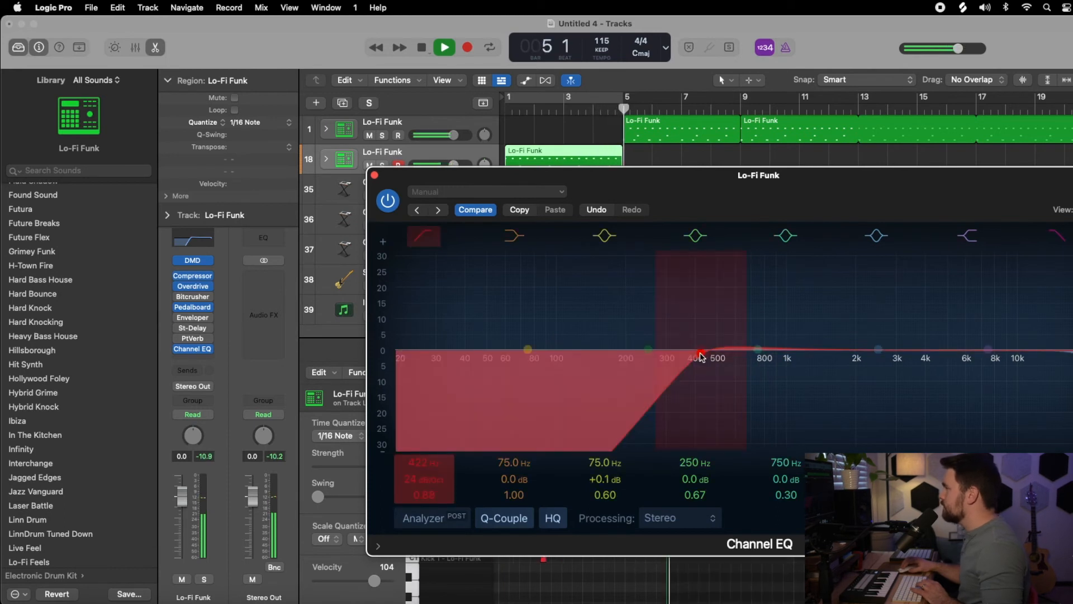
key("space")
left_click(375, 176)
Shift the main section four bars to start at bar 9, and loop the two intro regions up to bar 9.
left_click(605, 131)
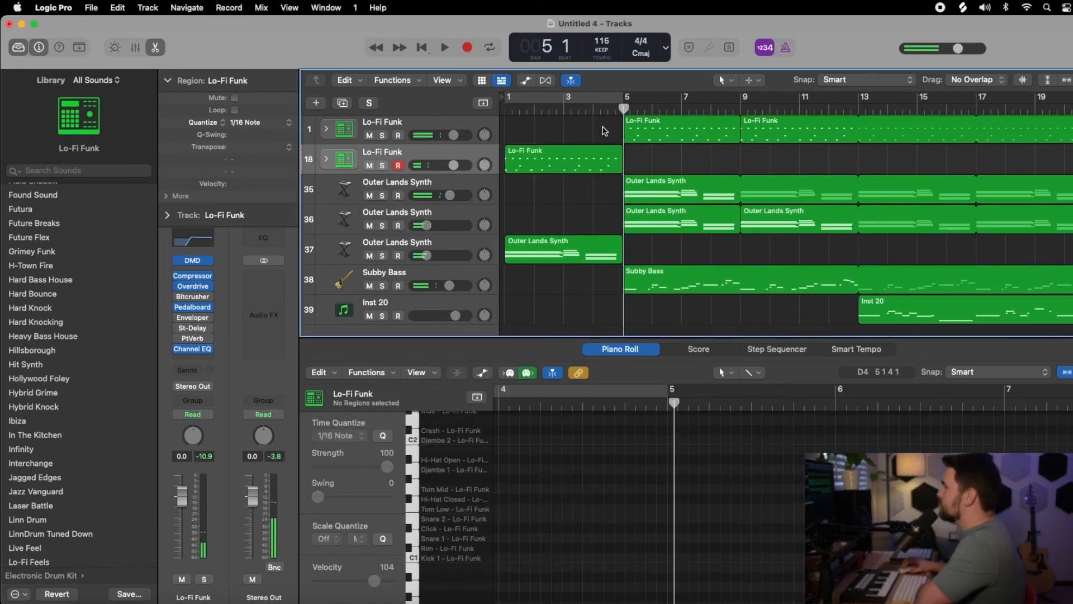
left_click_drag(958, 333, 743, 135)
left_click(662, 140)
left_click_drag(593, 142, 740, 249)
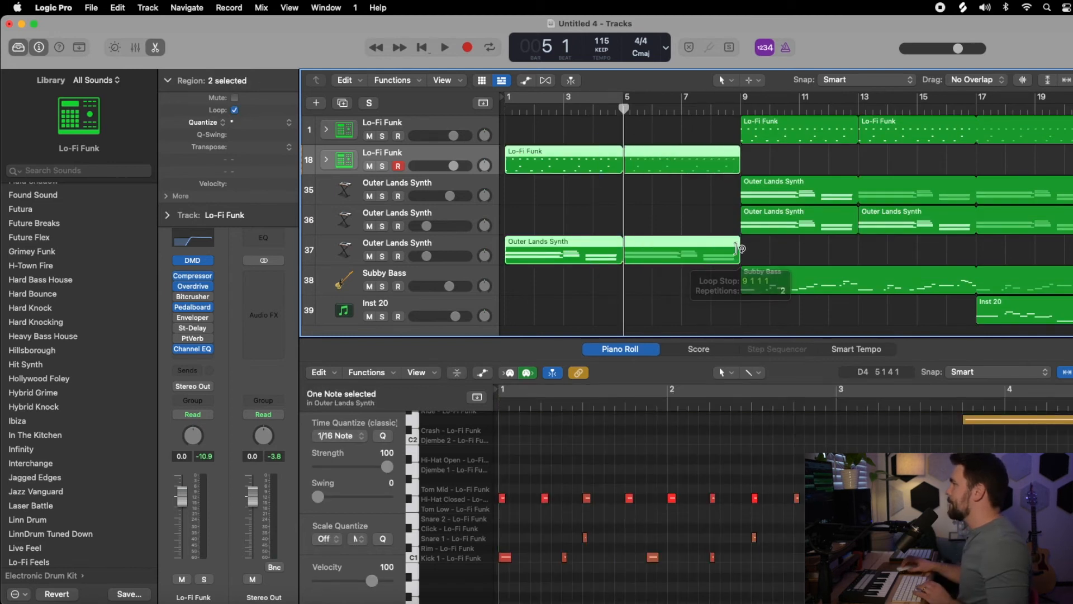
Play the intro from bar 1, then listen to the start of the main section from bar 9.
left_click(527, 135)
key("Return")
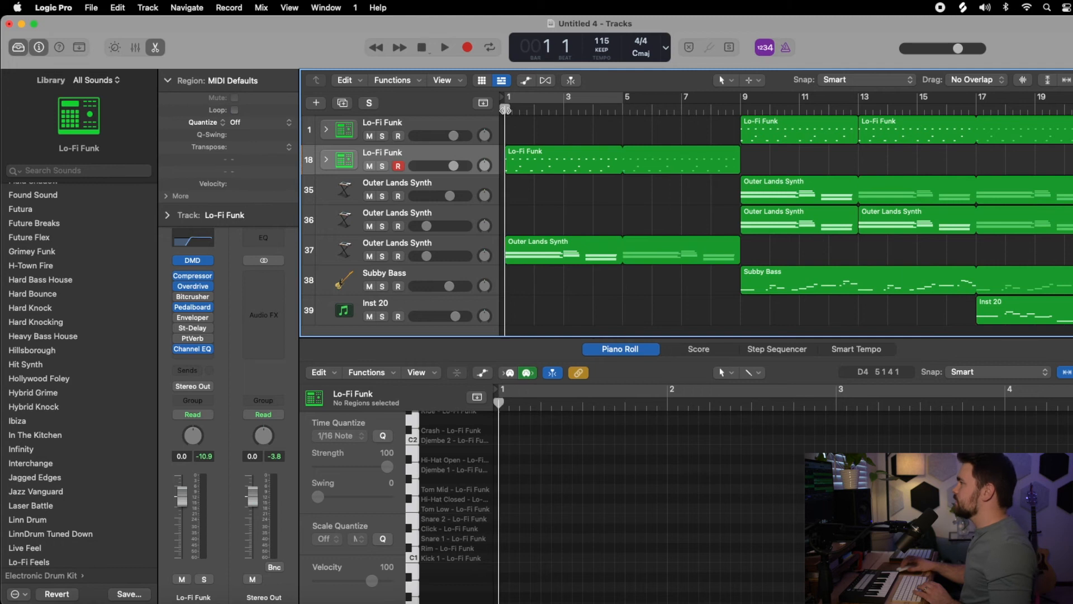
key("space")
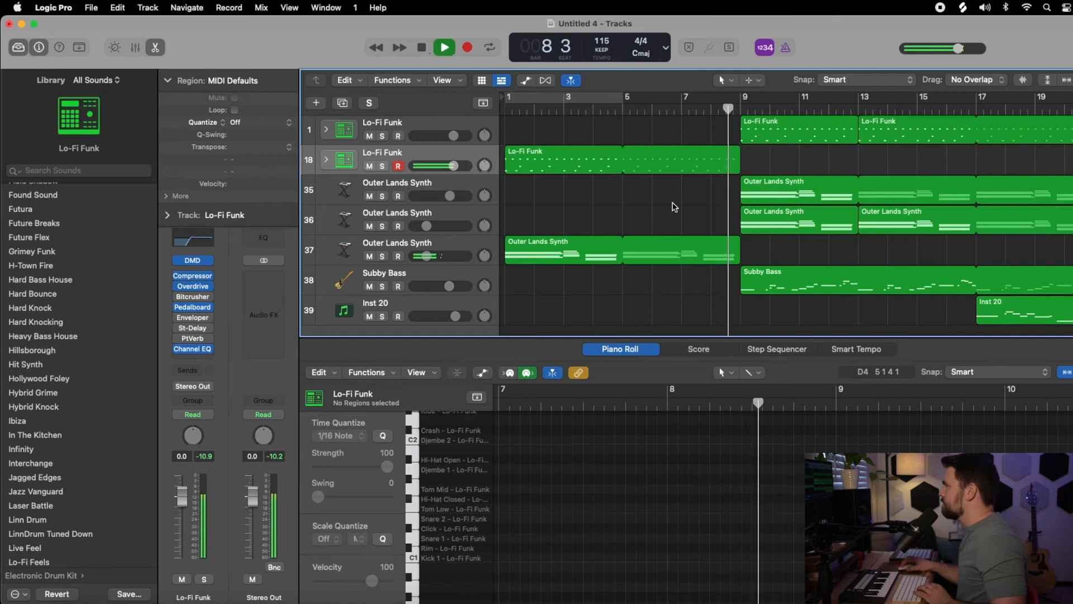
key("space")
scroll(754, 147, "right", 1)
scroll(755, 147, "right", 2)
key("space")
left_click(671, 106)
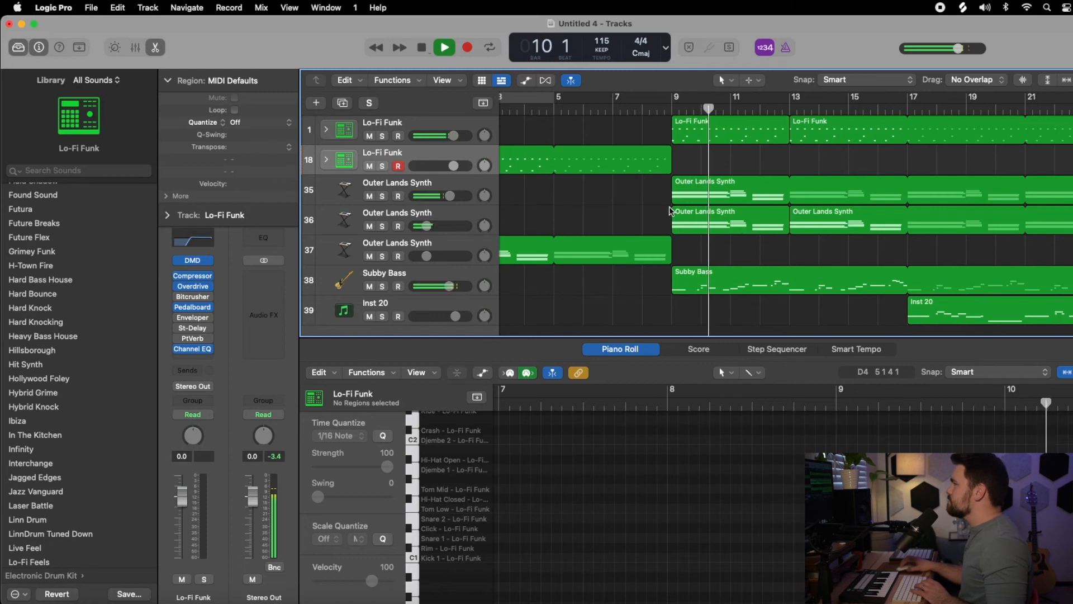
key("space")
Rename the Outer Lands Synth track holding the intro region as Outer Lands Pad.
scroll(704, 201, "left", 2)
left_click(752, 183)
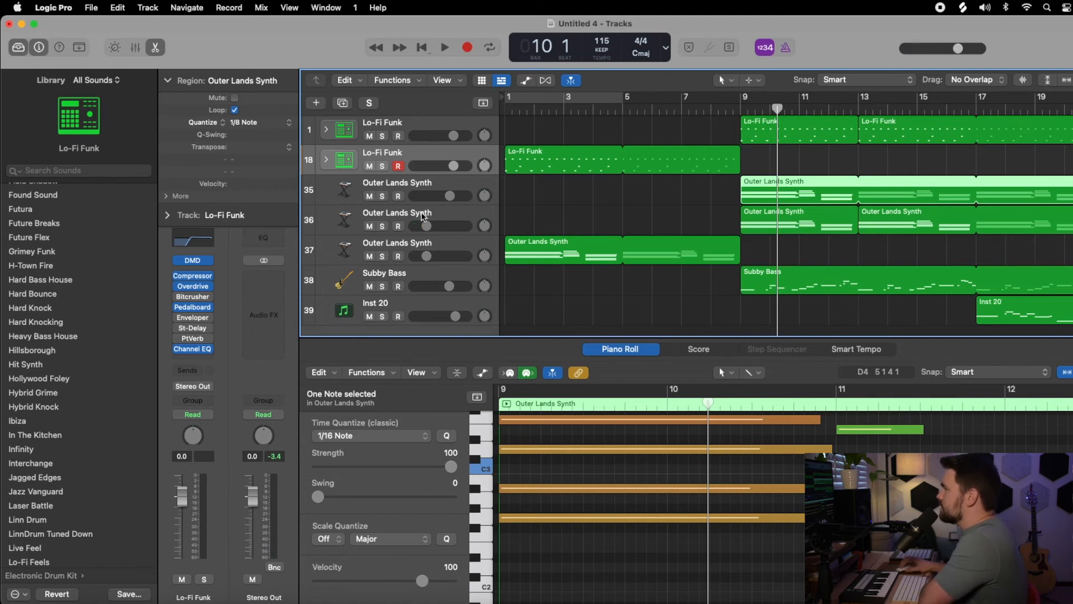
double_click(418, 245)
key("BackSpace")
key("BackSpace")
key("BackSpace")
key("BackSpace")
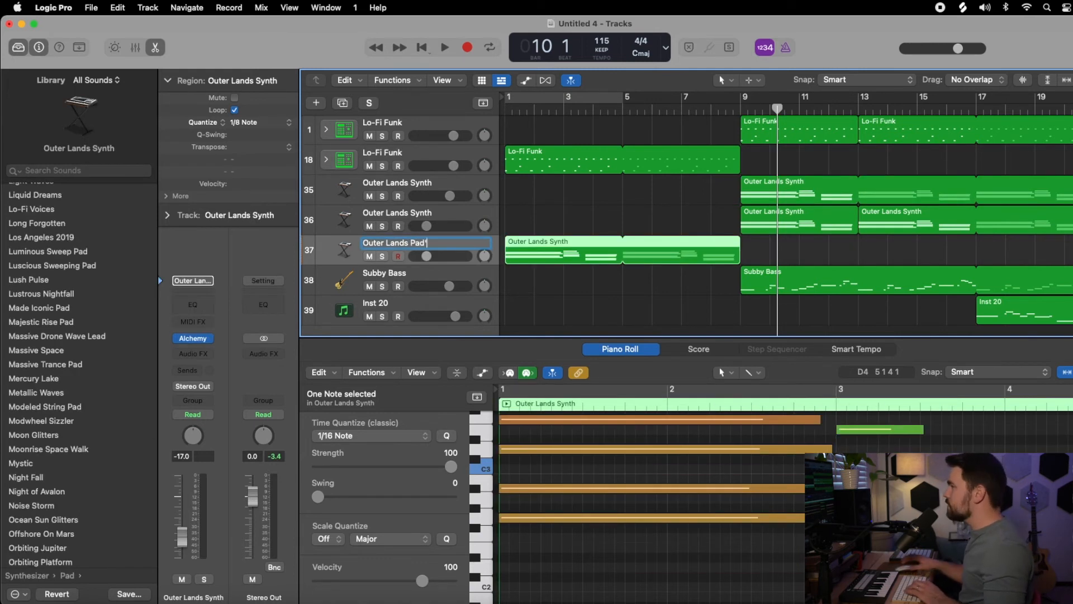
type("Pad")
key("Return")
Rename track 36, the quieter Outer Lands Synth track of the main section, as Outer Lands Pad.
left_click(437, 217)
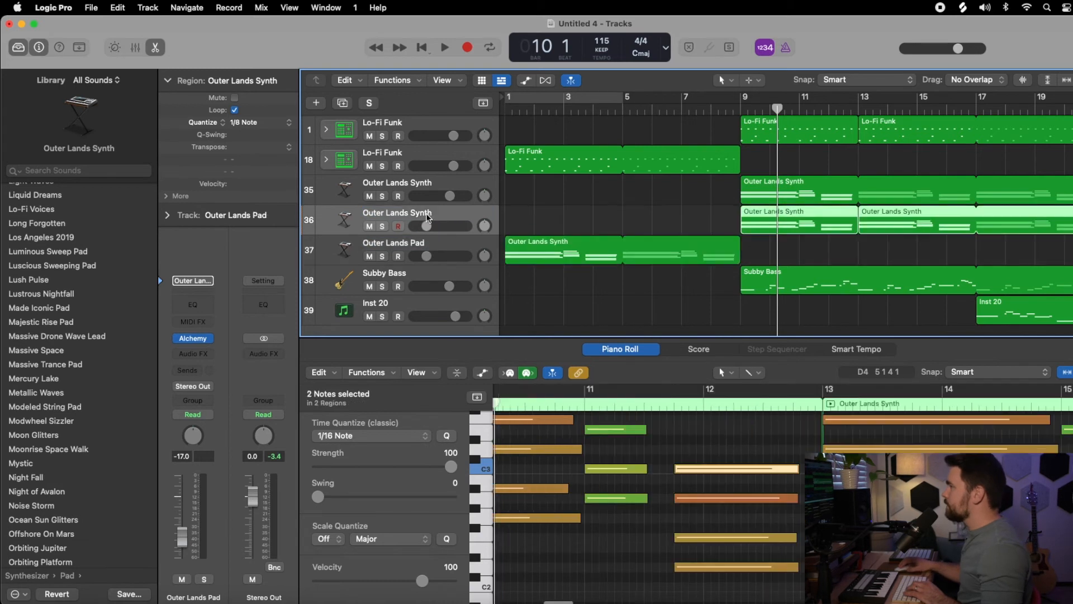
double_click(433, 214)
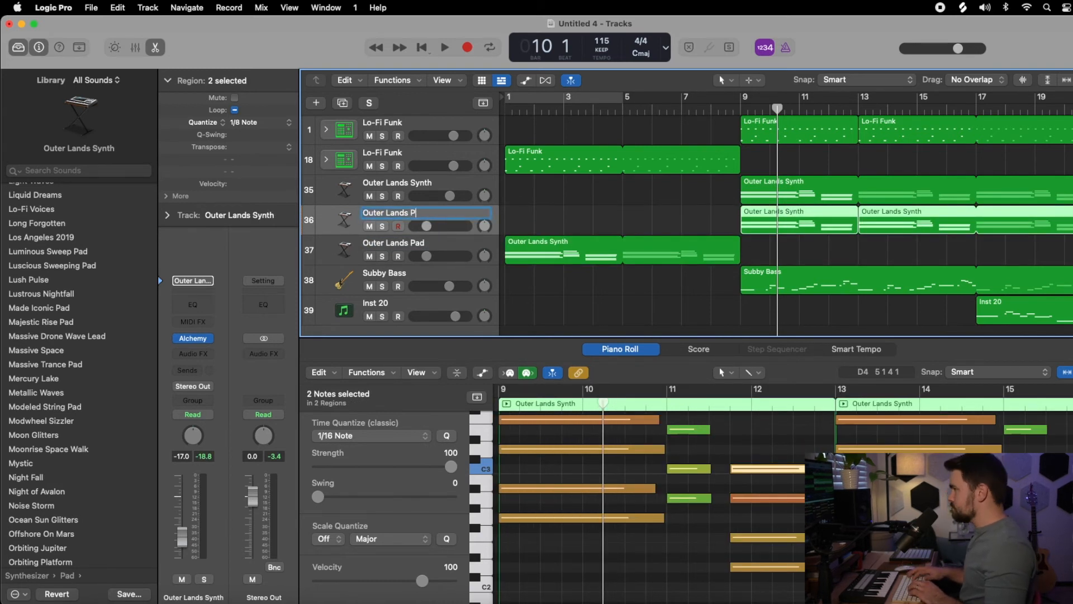
key("Return")
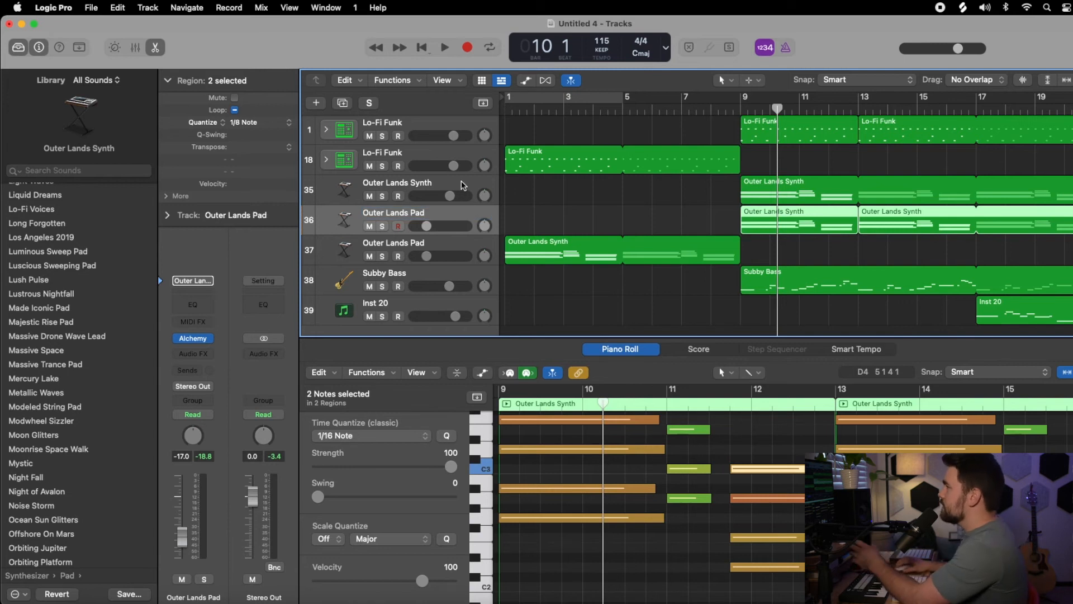
Duplicate the remaining Outer Lands Synth track with its settings.
left_click(447, 185)
right_click(447, 185)
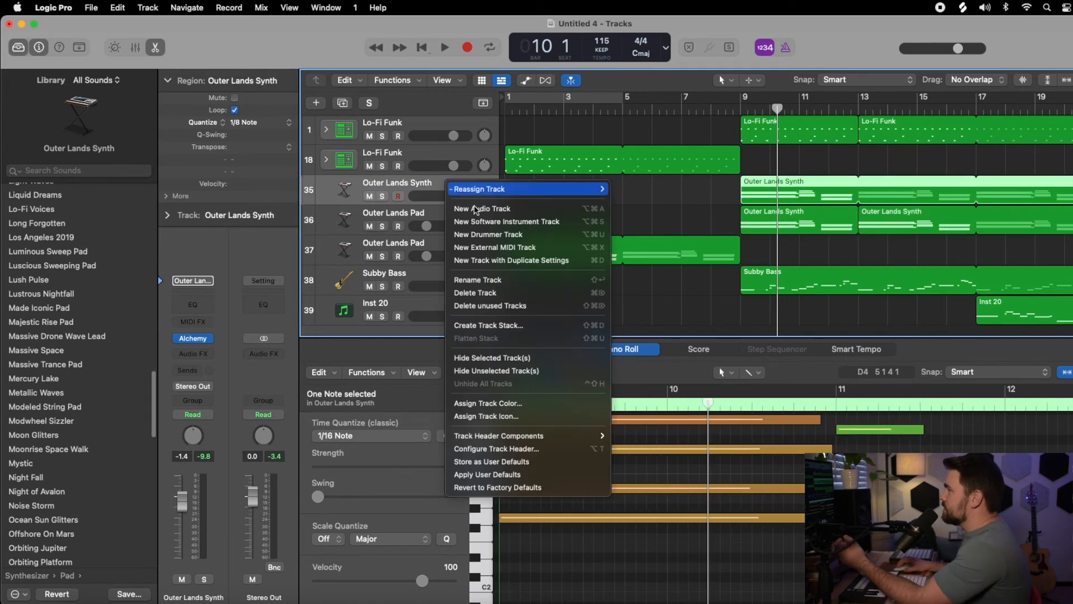
left_click(547, 261)
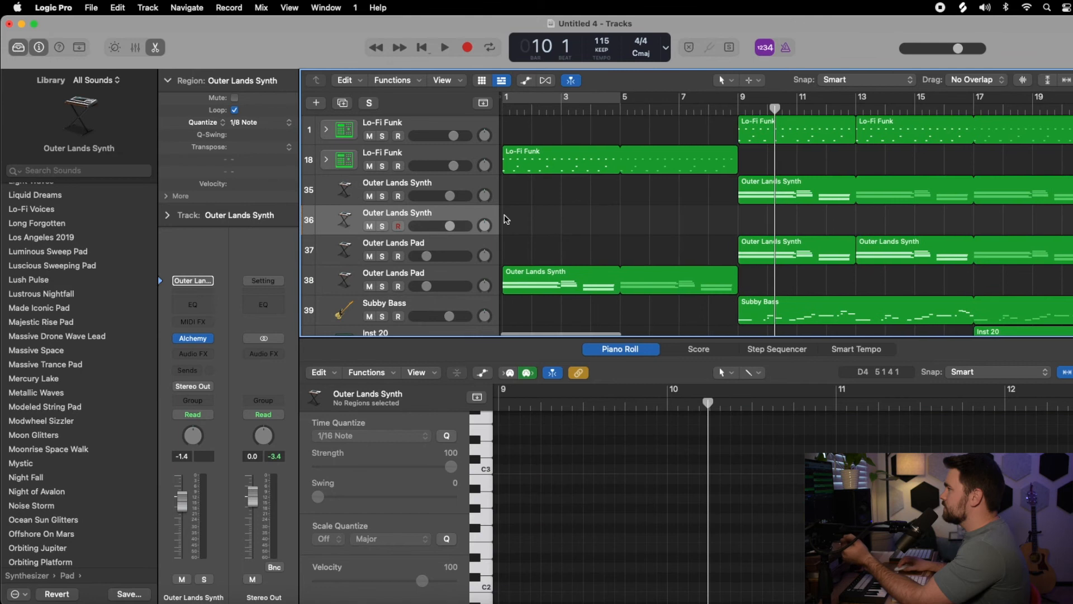
Split the Outer Lands Synth region at bar 13, copy its first four bars to bar 1 of the duplicate track and loop the copy to bar 9.
left_click(758, 189)
left_click(856, 109)
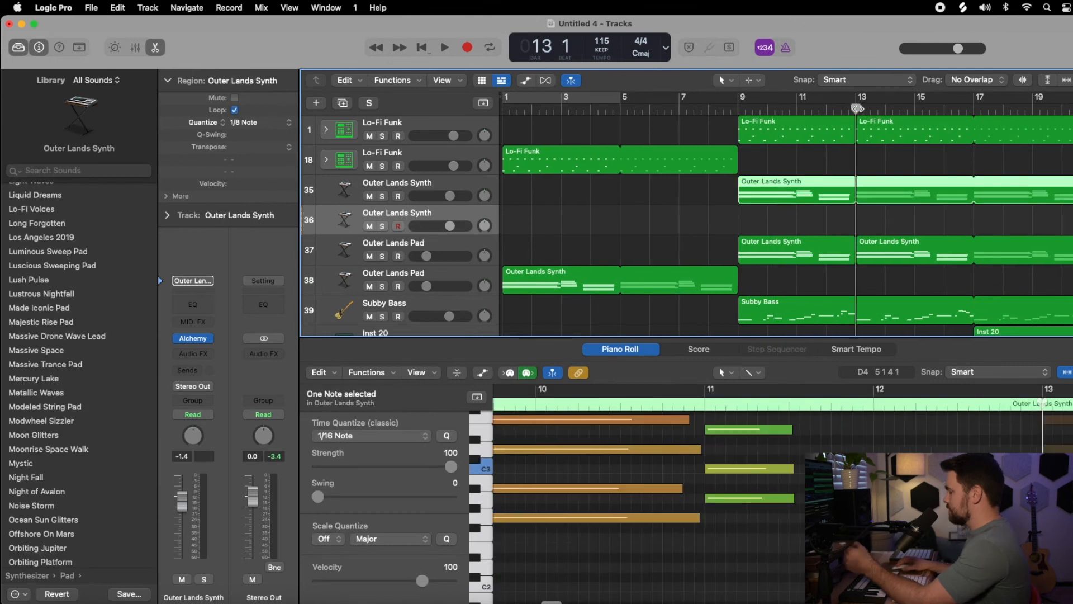
left_click_drag(777, 182, 540, 213)
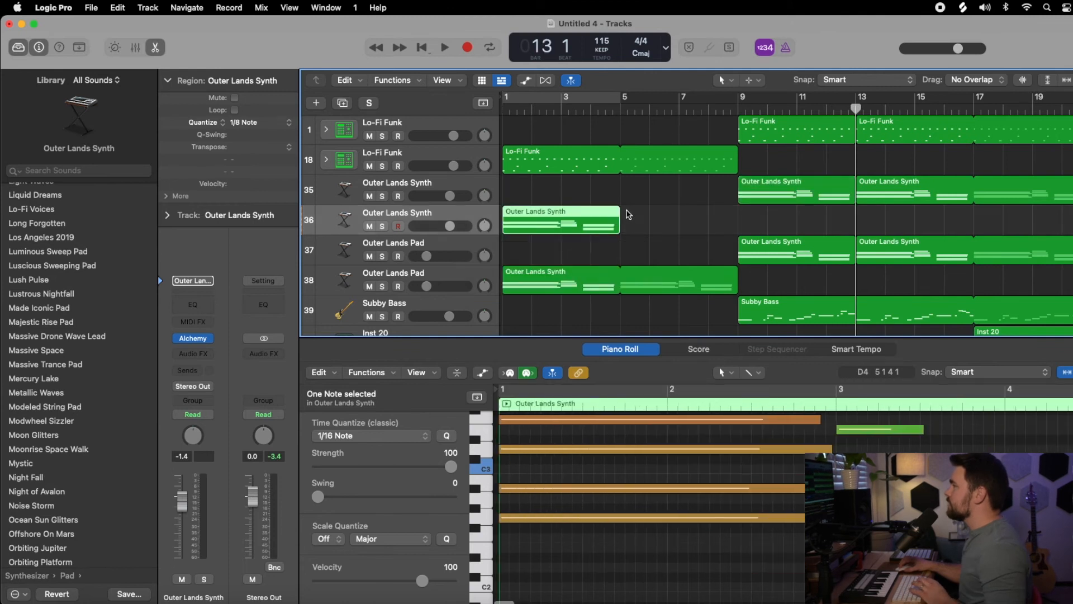
left_click_drag(617, 210, 738, 212)
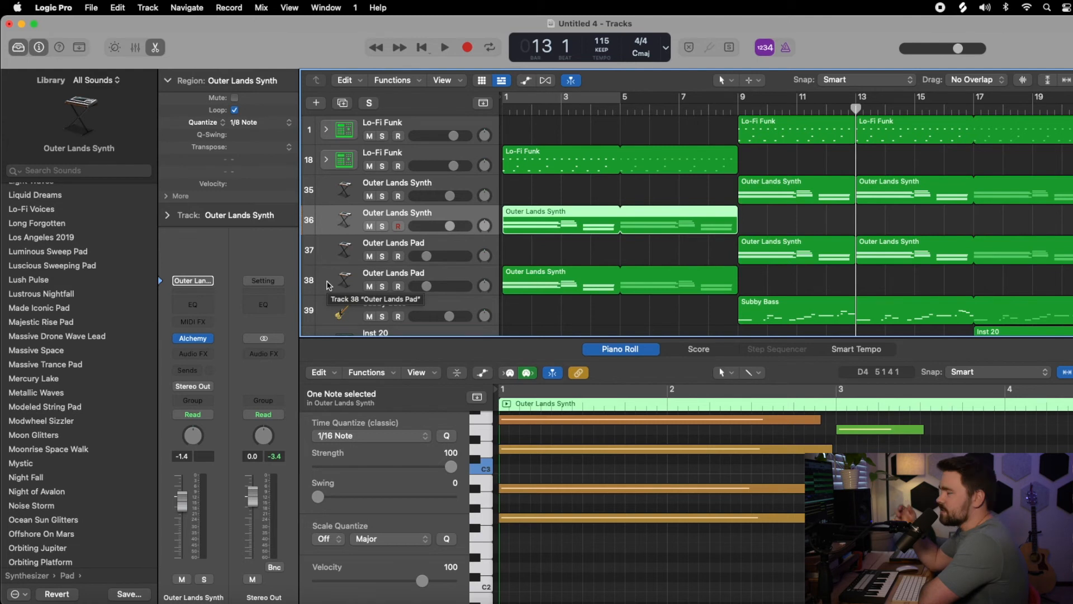
Add a Channel EQ to the duplicate Outer Lands Synth track with a low cut at about 472 Hz while playing from bar 1.
scroll(531, 256, "left", 2)
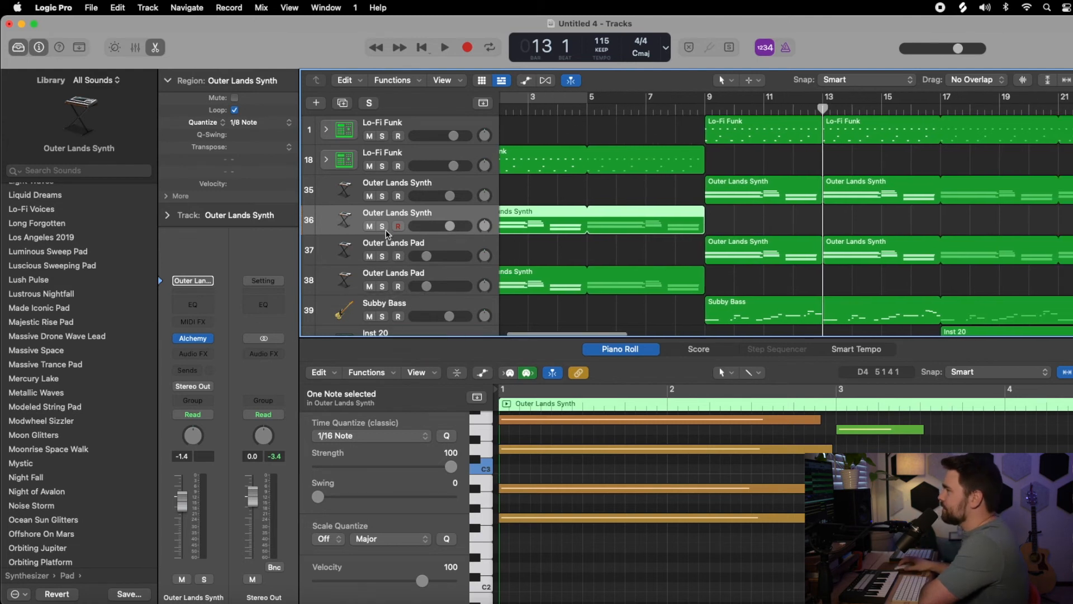
left_click(202, 297)
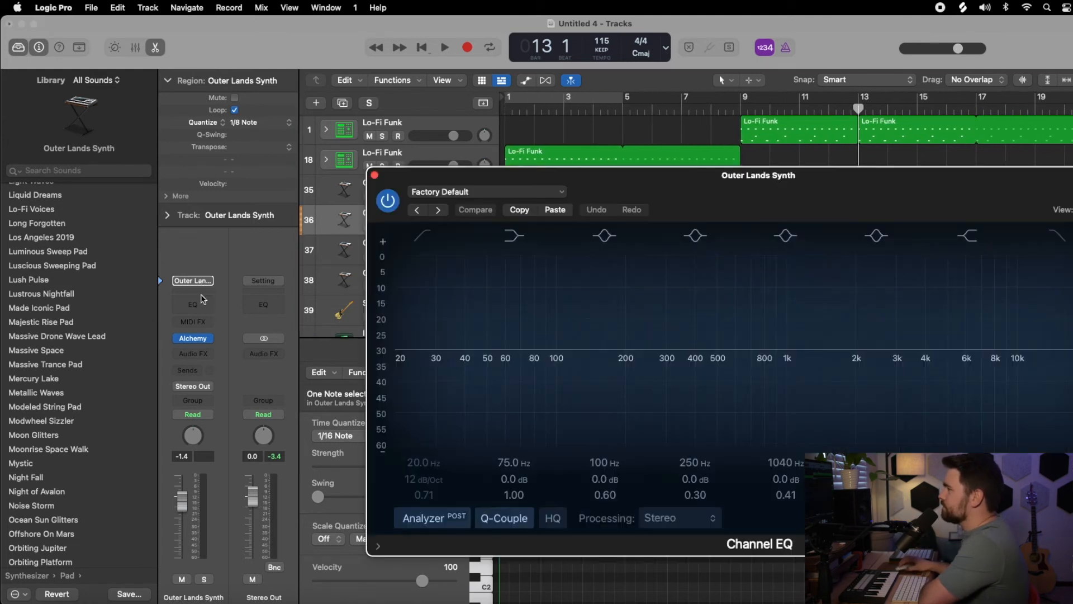
left_click_drag(400, 351, 699, 369)
key("space")
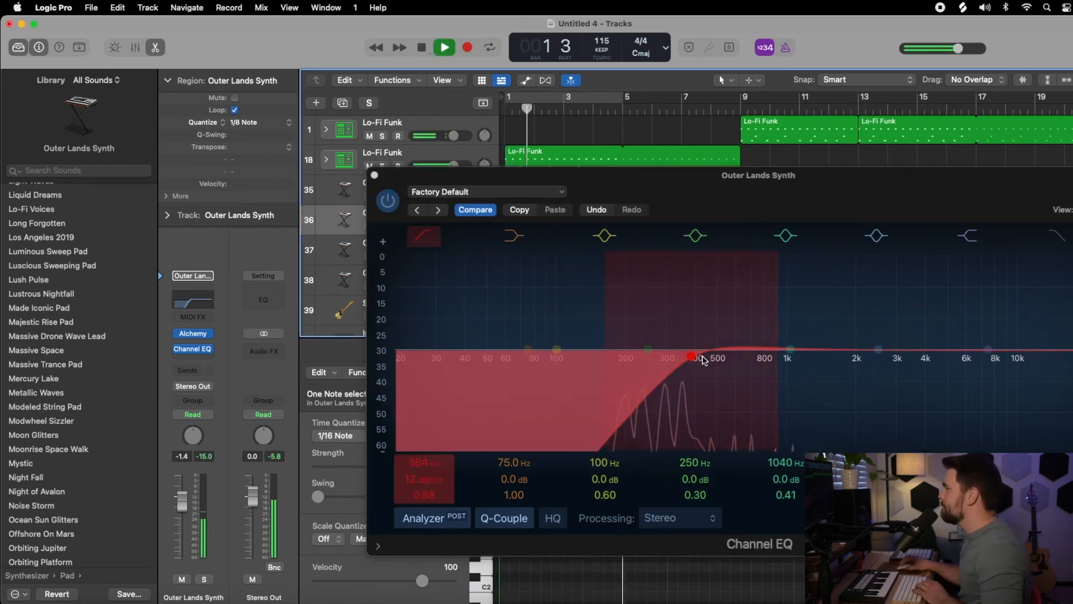
left_click_drag(692, 356, 725, 359)
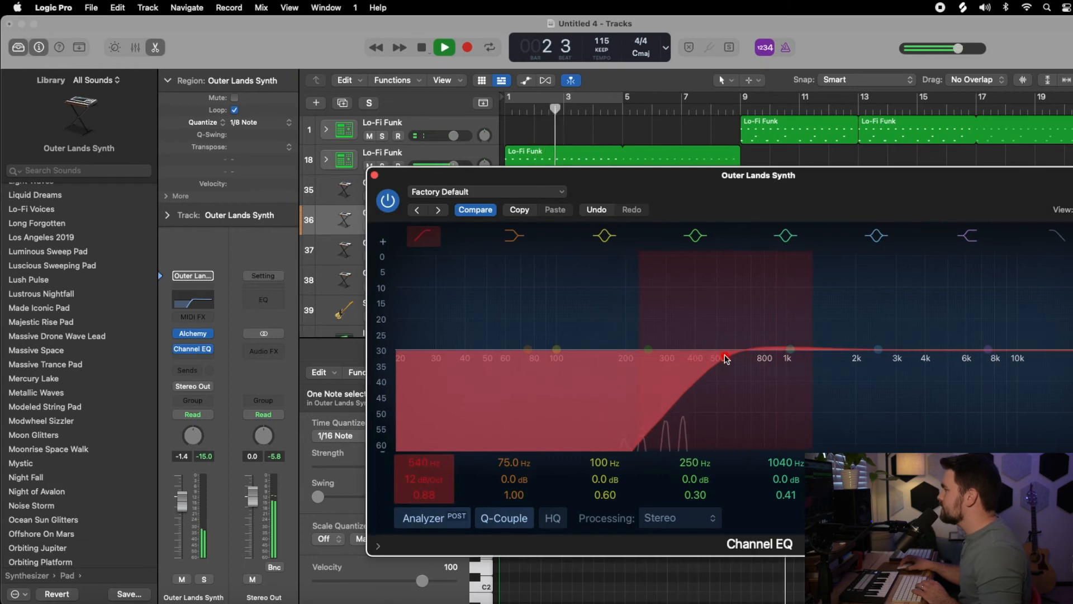
left_click_drag(725, 359, 713, 361)
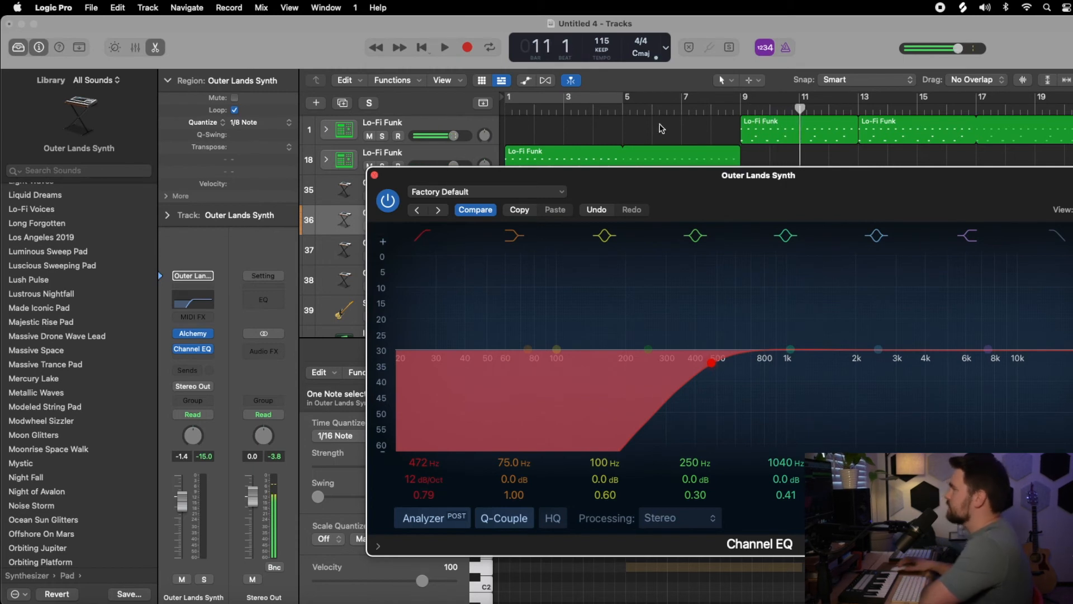
Close the Channel EQ, stop playback and shorten the looped intro Lo-Fi Funk region so it ends at bar 8.
key("super+w")
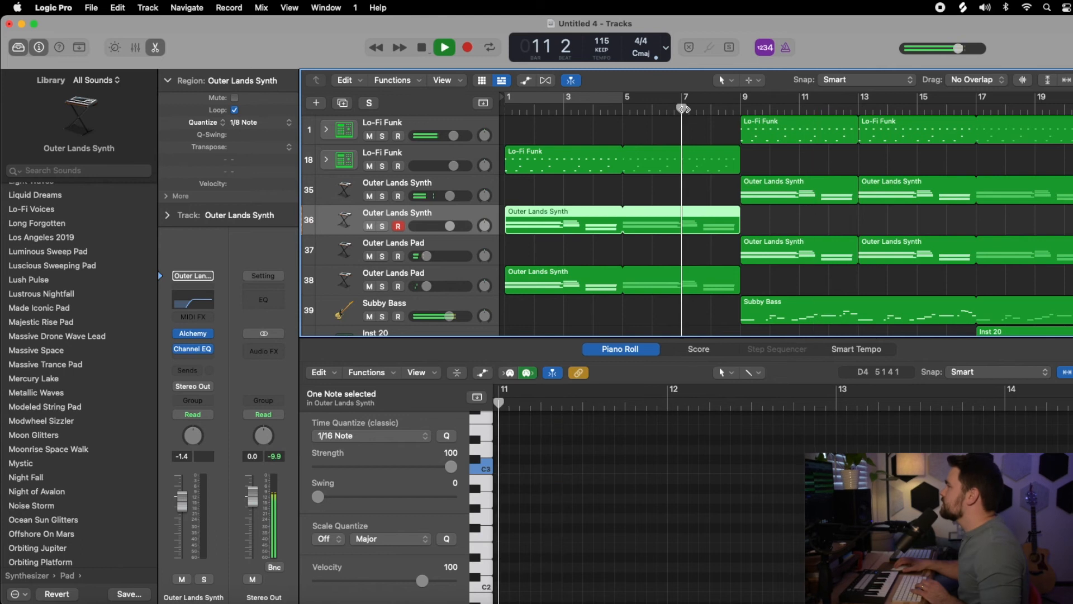
key("space")
left_click(737, 163)
left_click_drag(737, 163, 710, 163)
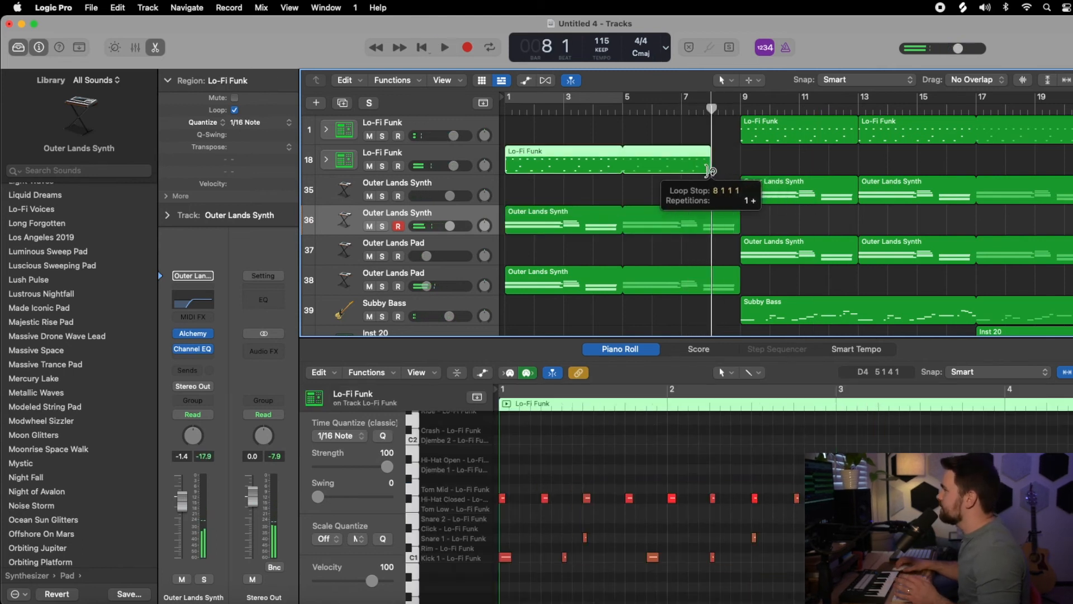
Play from bar 5 to check the drum break and the transition into the main section at bar 9.
left_click(683, 109)
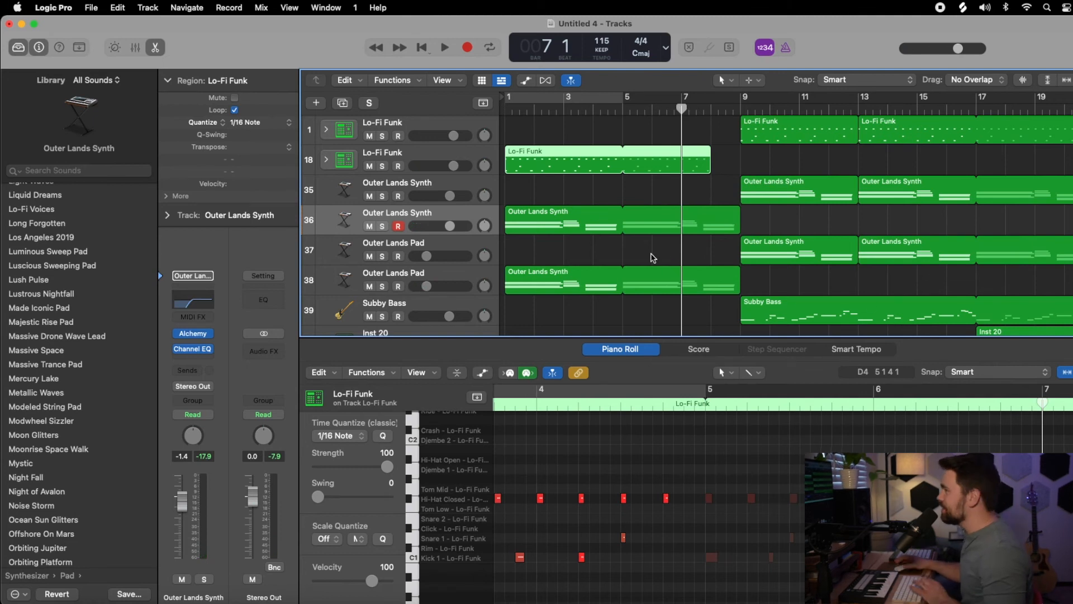
left_click(625, 109)
key("space")
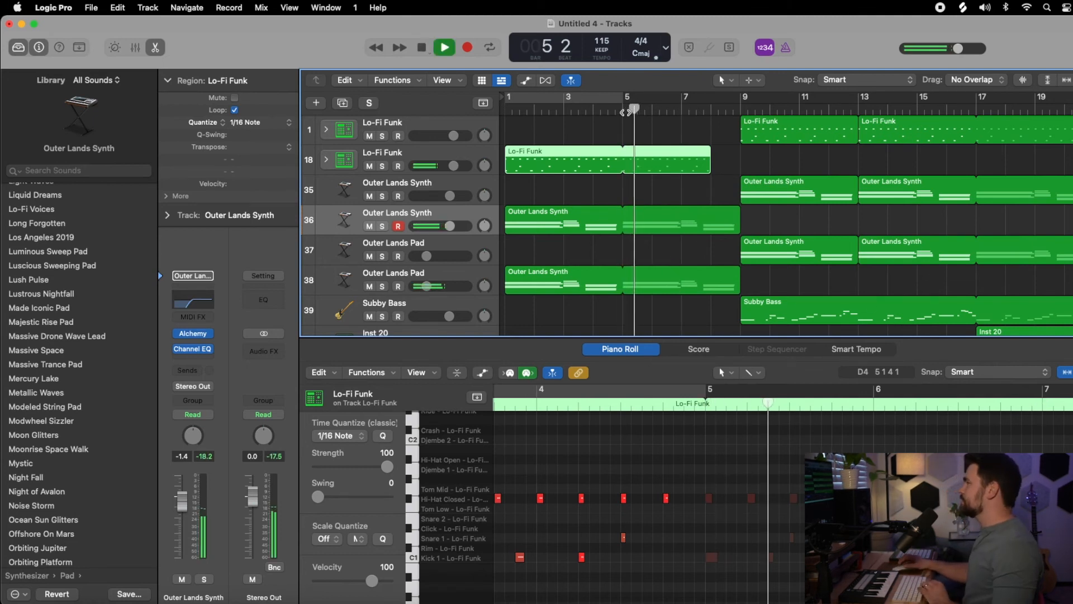
scroll(648, 199, "down", 2)
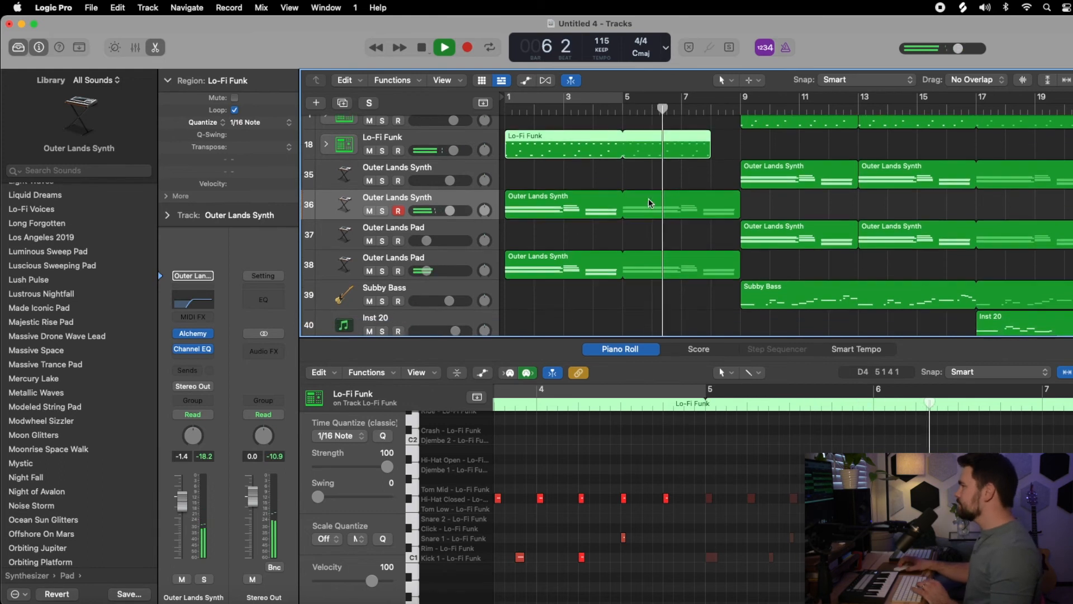
scroll(649, 199, "up", 2)
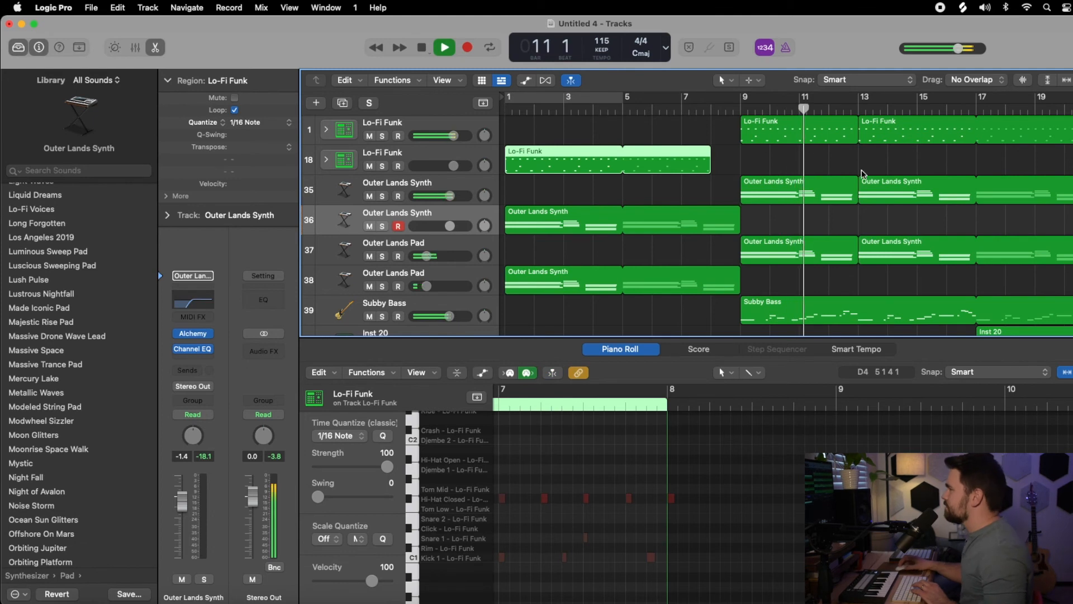
key("space")
Look over the arrangement from the intro through the Inst 20 entry at bar 17 to the end of the main section.
left_click(922, 157)
scroll(922, 157, "right", 2)
scroll(921, 158, "left", 2)
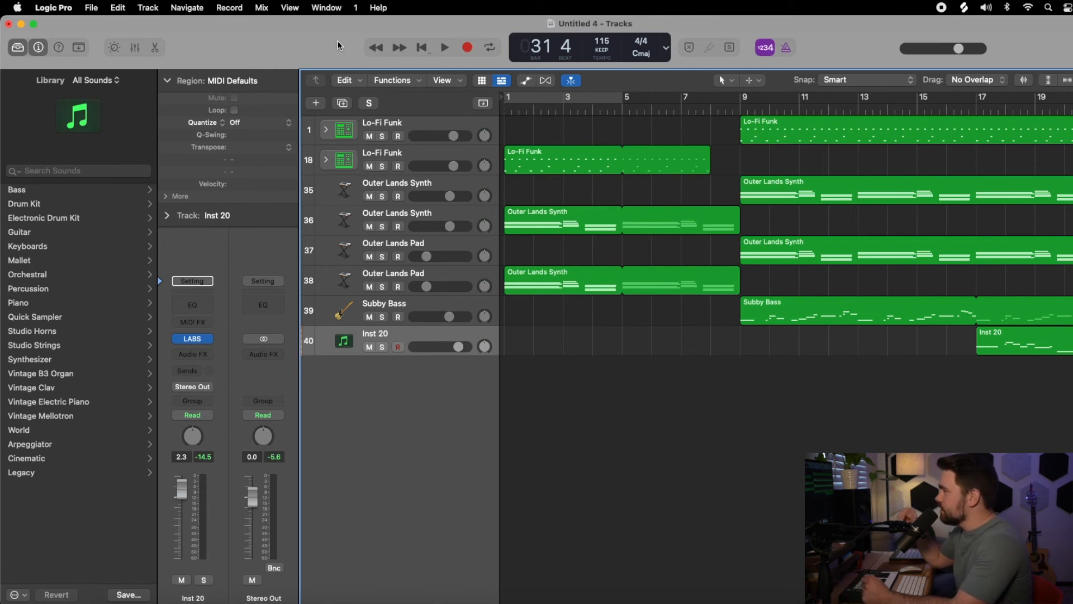
left_click(505, 110)
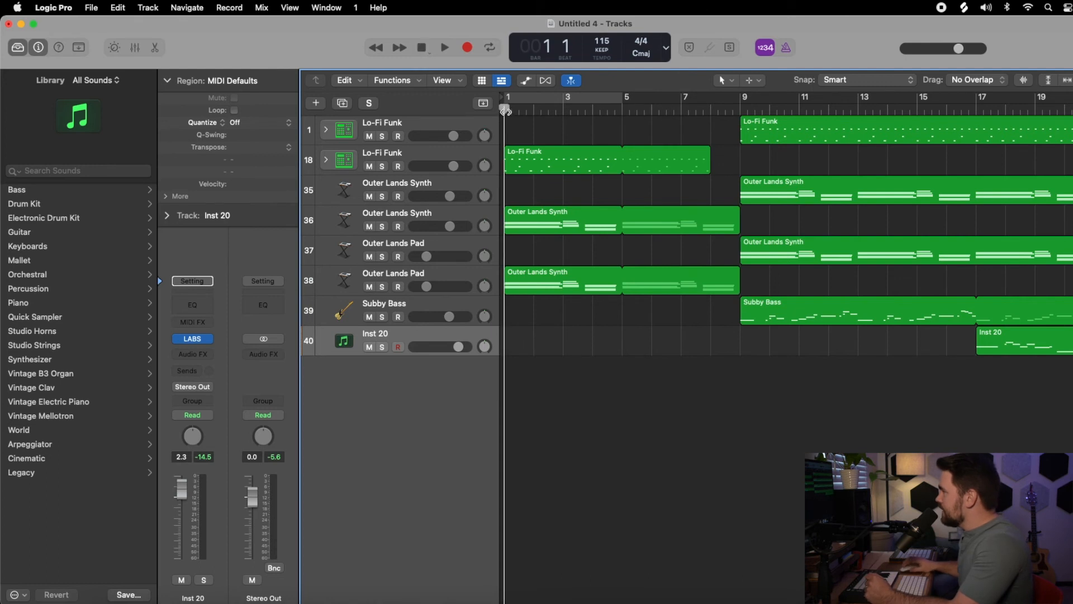
scroll(987, 180, "down", 5)
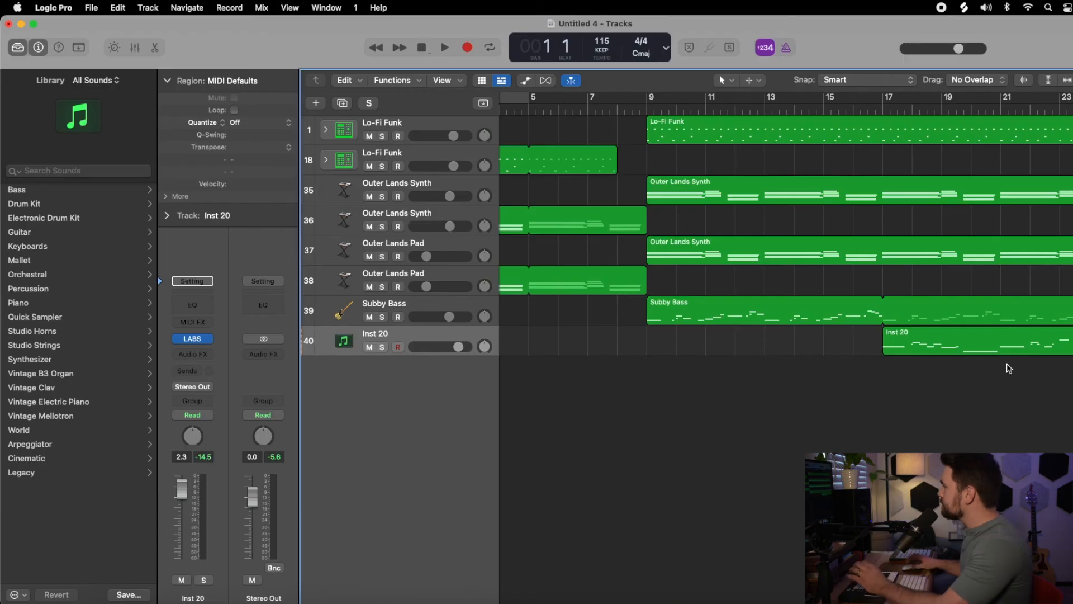
left_click(881, 106)
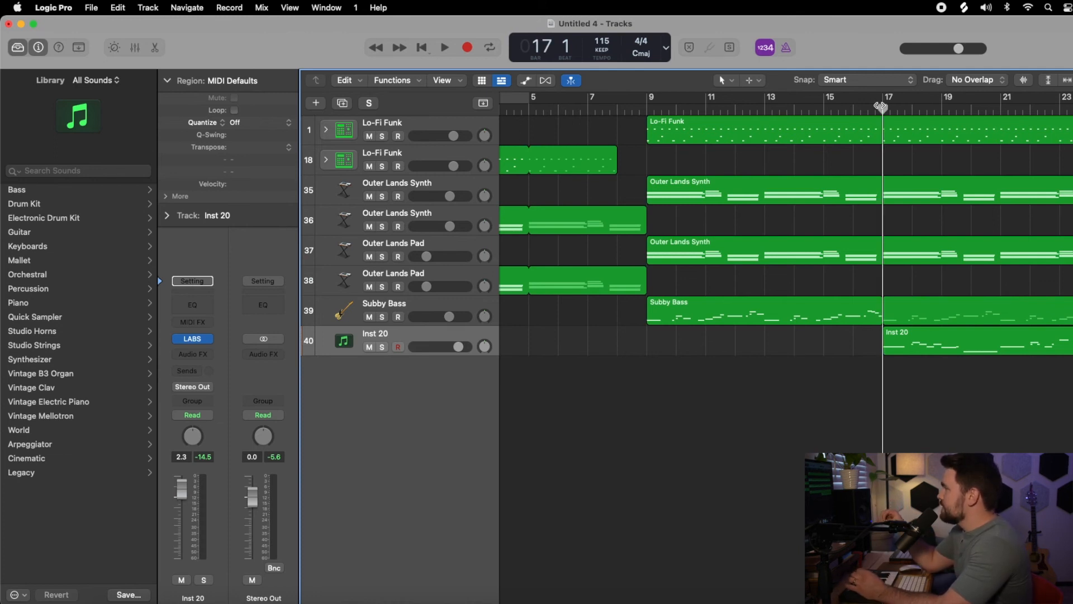
scroll(1049, 167, "right", 10)
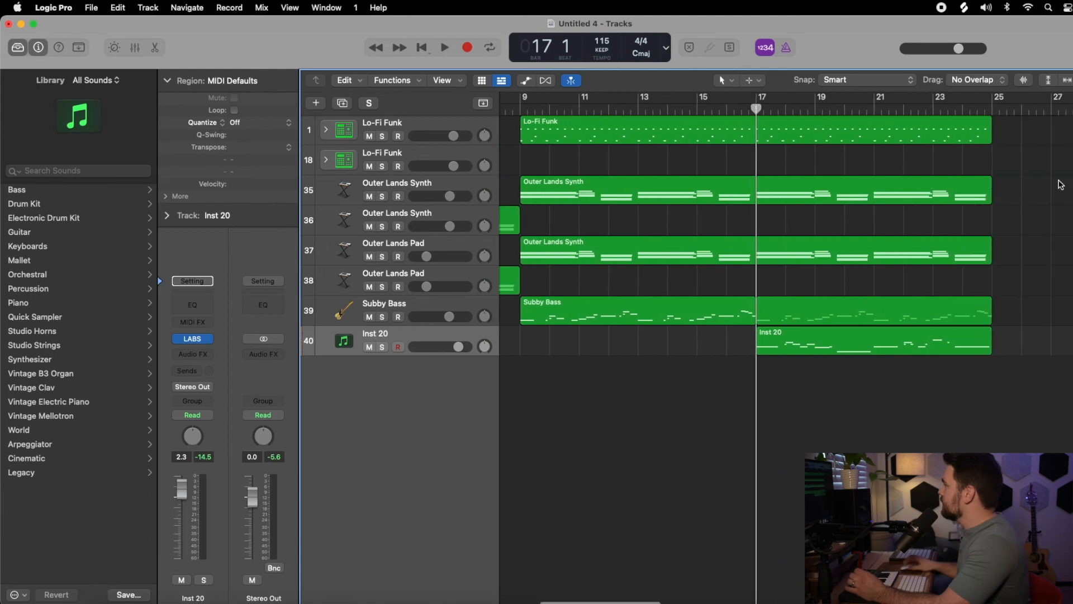
Play the song from bar 1 through the intro into the main section.
key("Return")
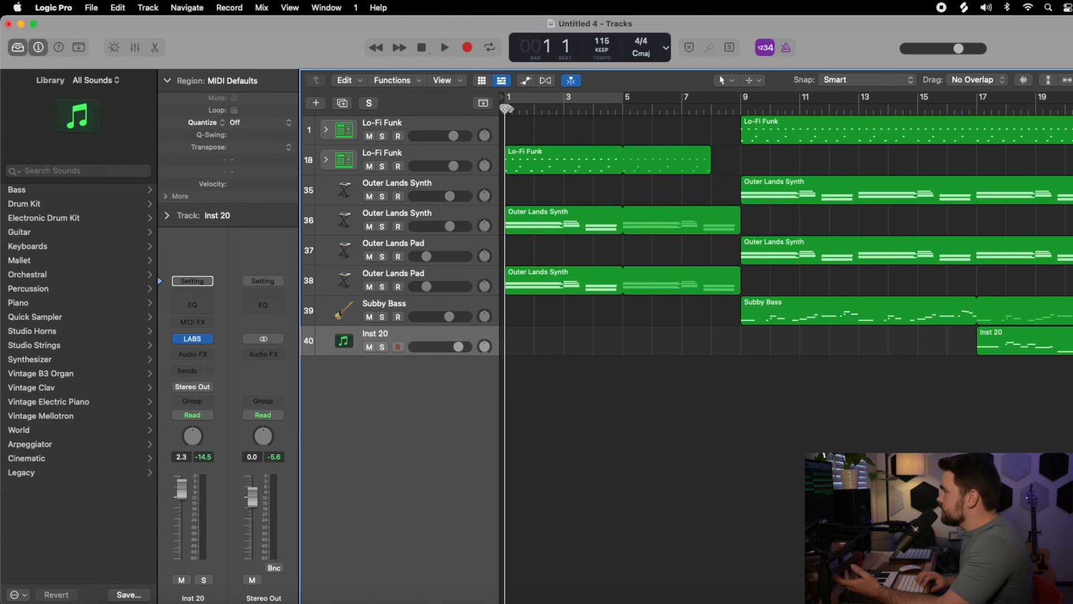
key("space")
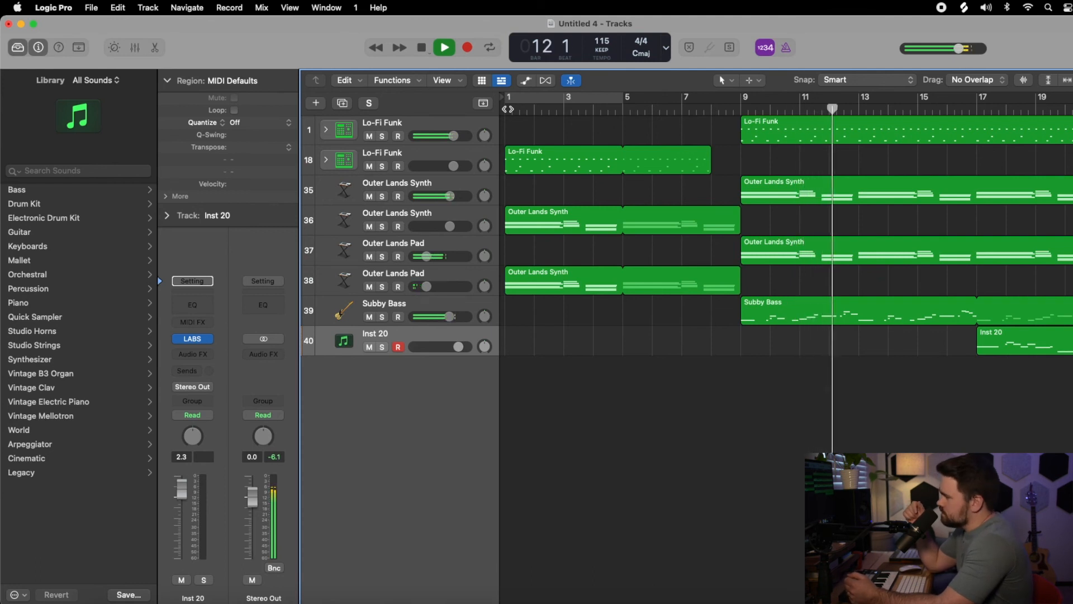
key("space")
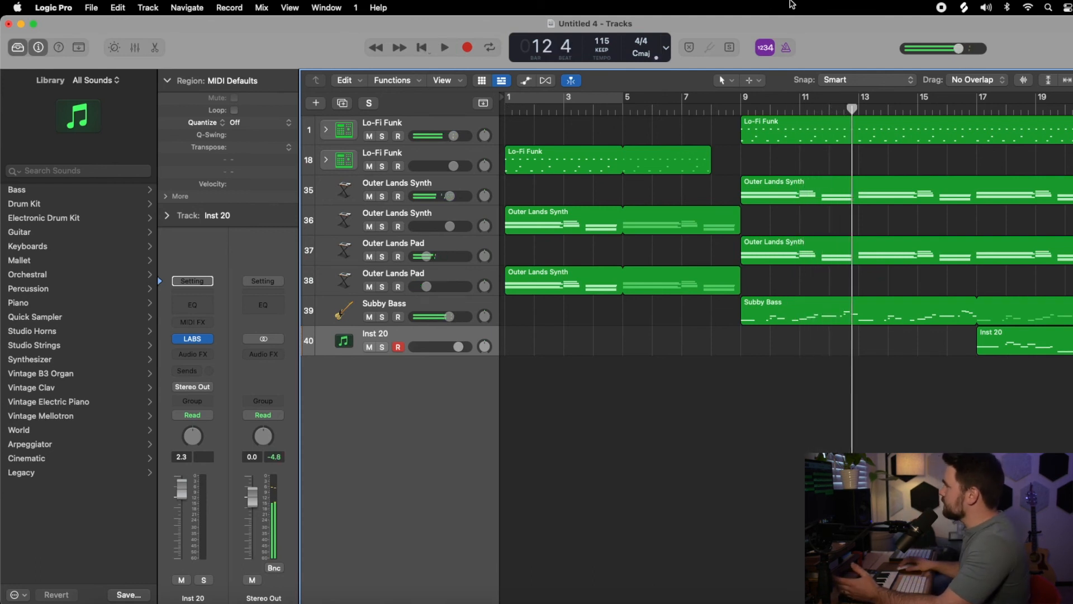
Rename track 40, the LABS instrument track, as Piano.
left_click(918, 111)
double_click(385, 333)
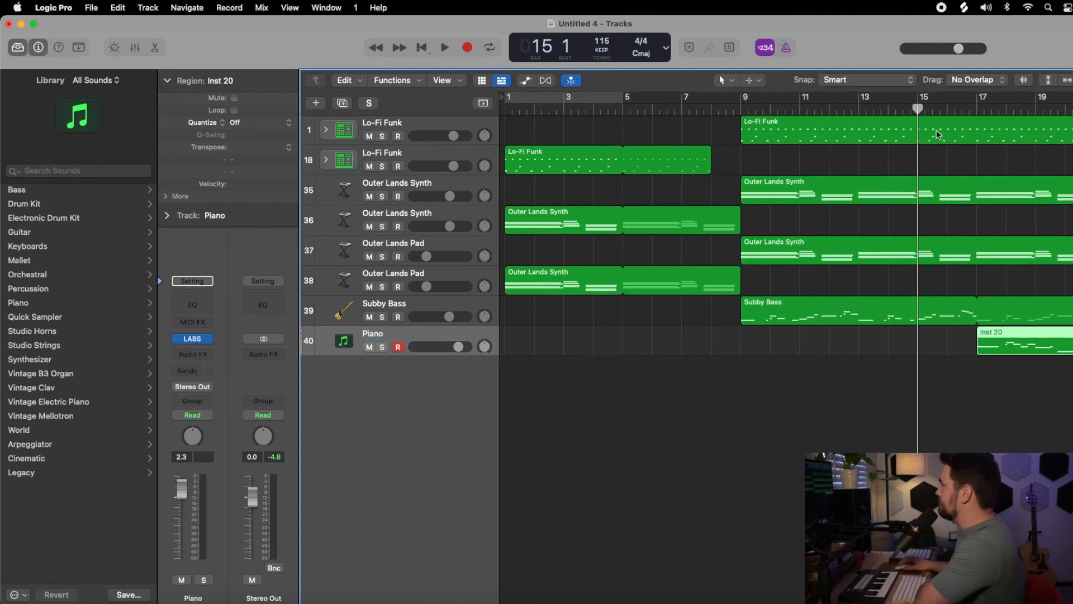
Play from bar 16 to the end of the main section and turn off record enable on the Piano track.
left_click(947, 106)
key("space")
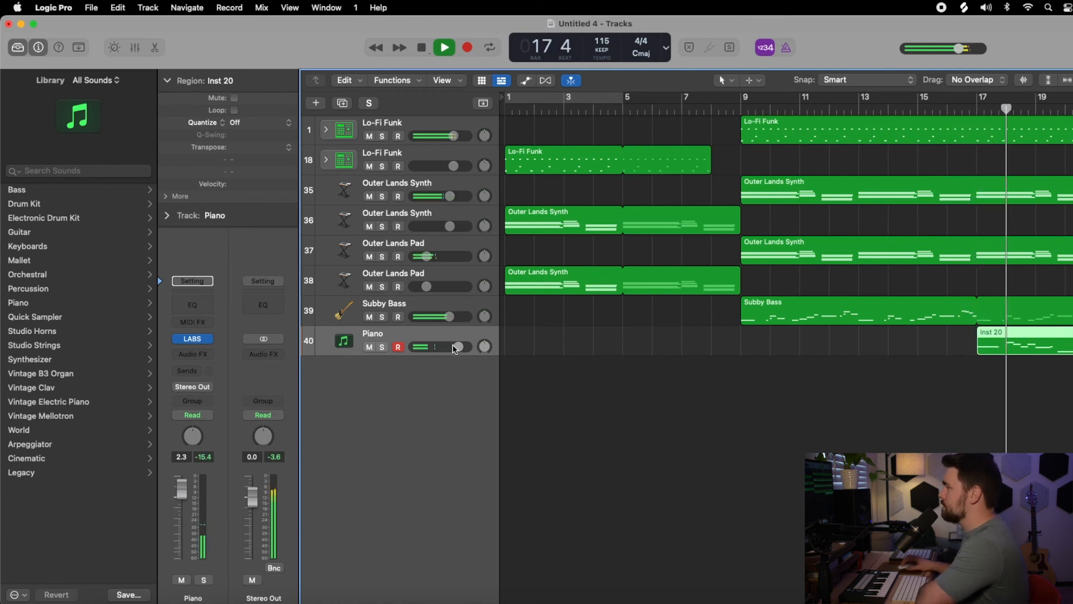
left_click(400, 349)
scroll(1026, 385, "right", 10)
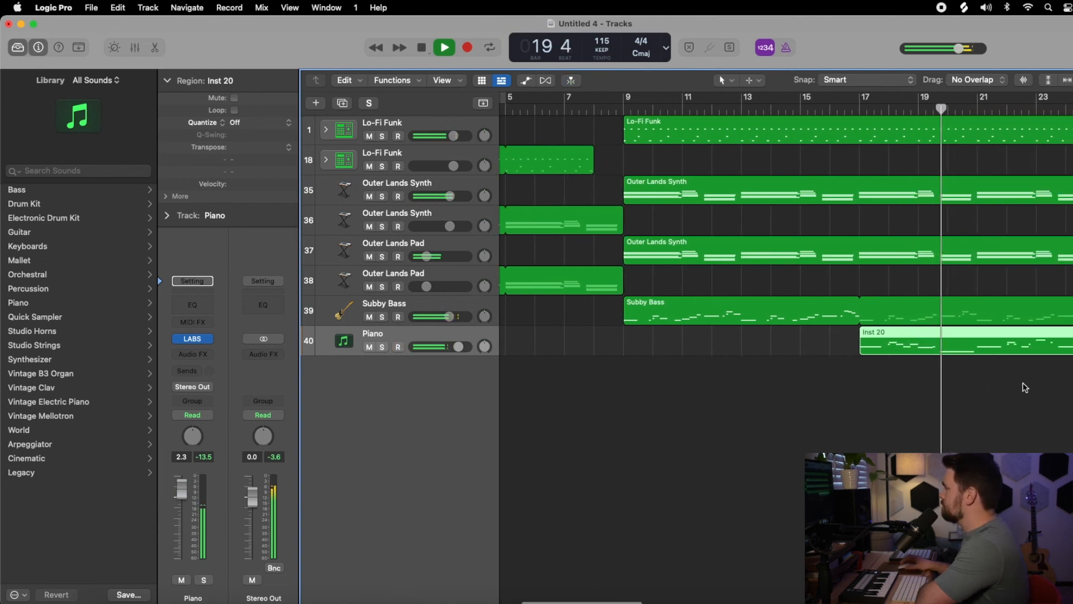
scroll(1019, 386, "right", 4)
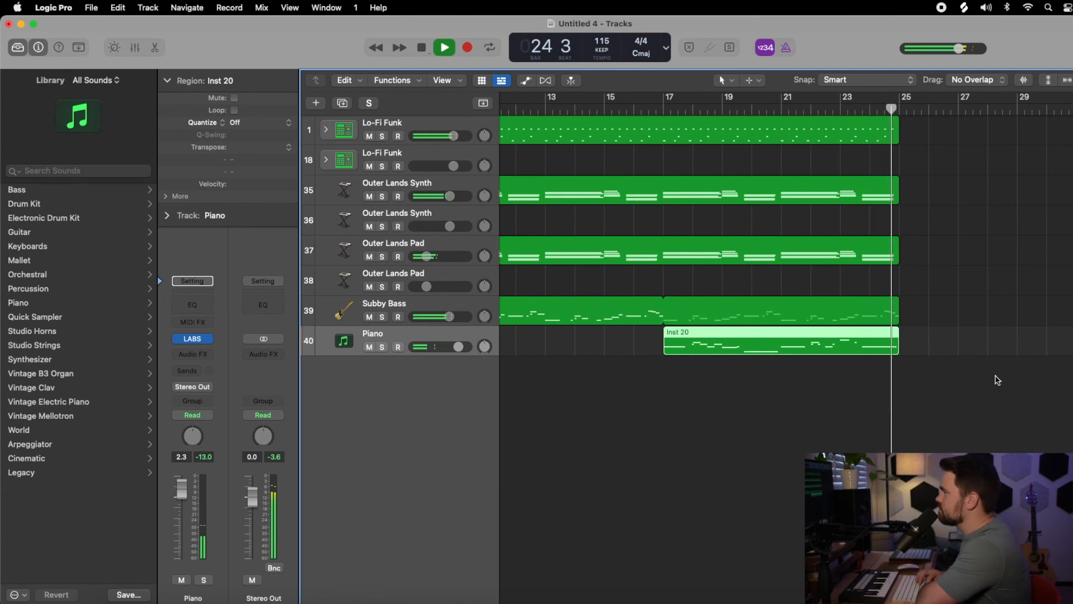
left_click(951, 383)
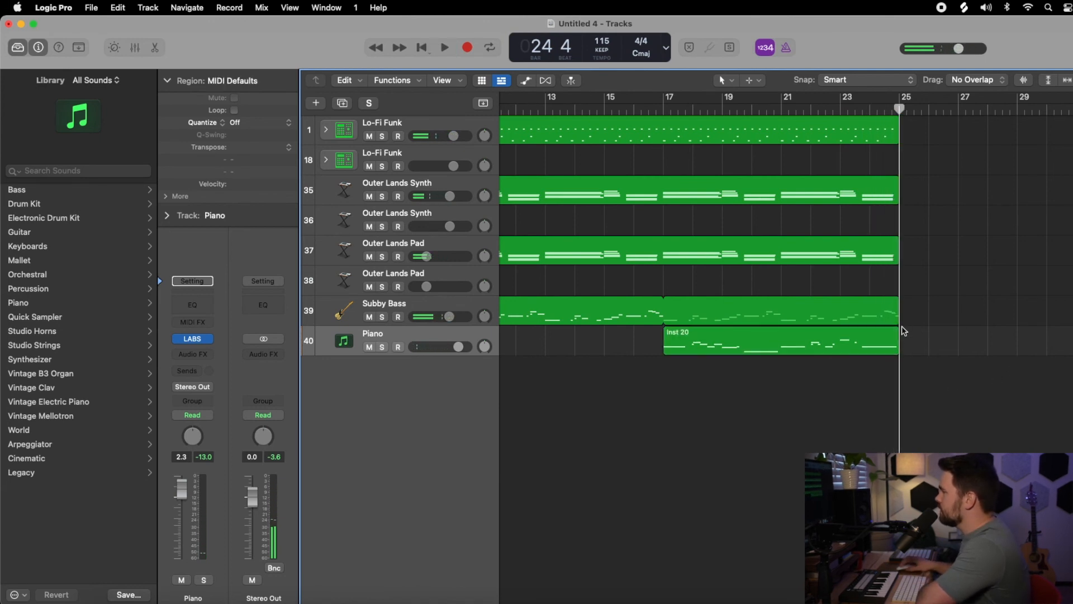
Extend the Piano, Subby Bass and main-section Outer Lands Synth regions by looping them to bar 33, leaving drums and pad out.
left_click_drag(900, 330, 1070, 335)
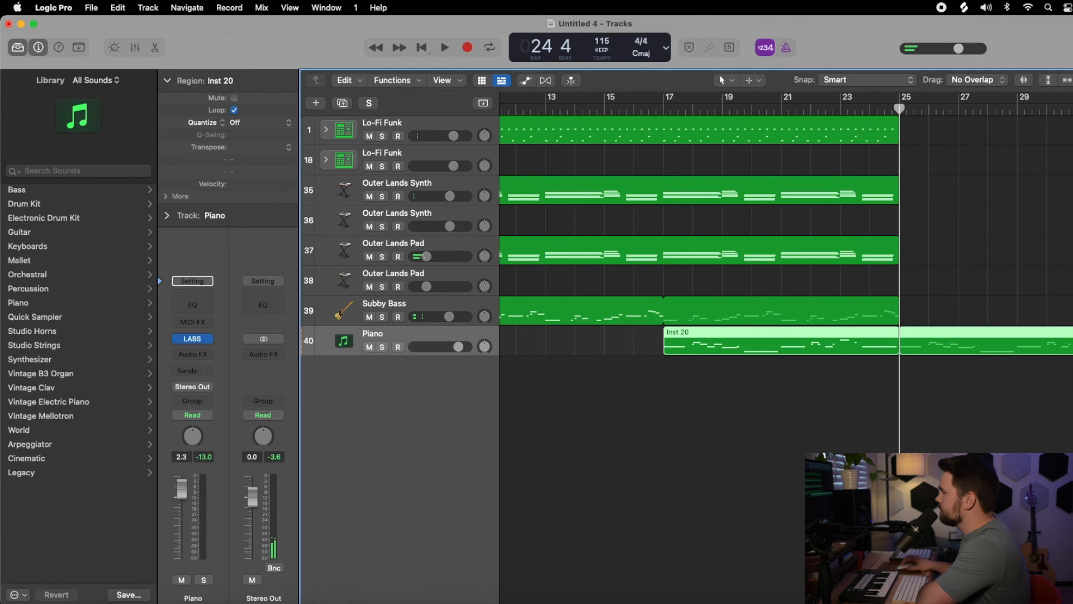
left_click_drag(898, 302, 1062, 310)
left_click_drag(898, 181, 1064, 183)
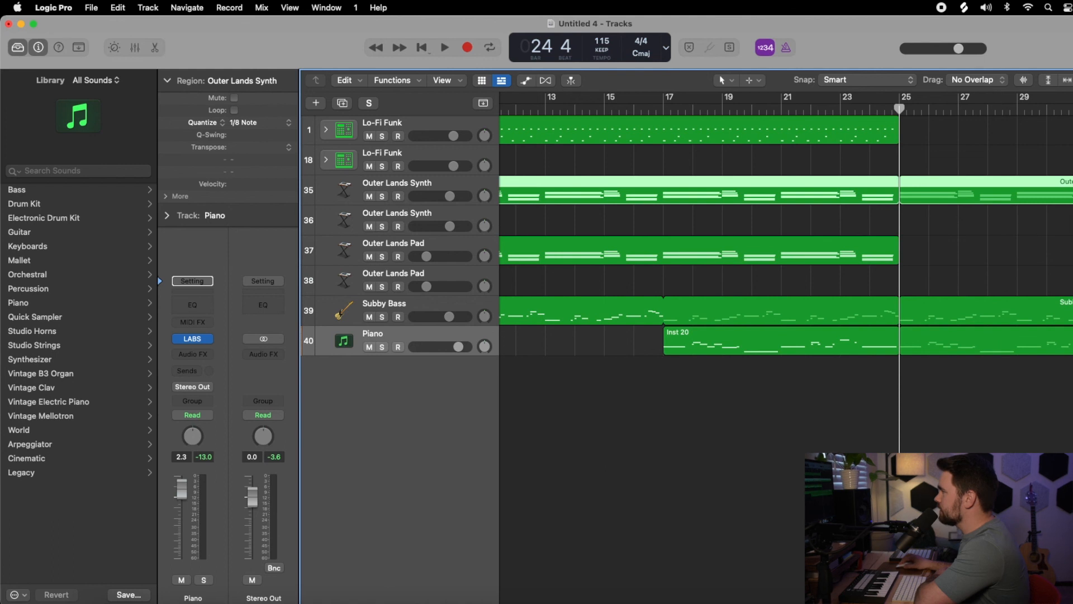
key("alt+shift+d")
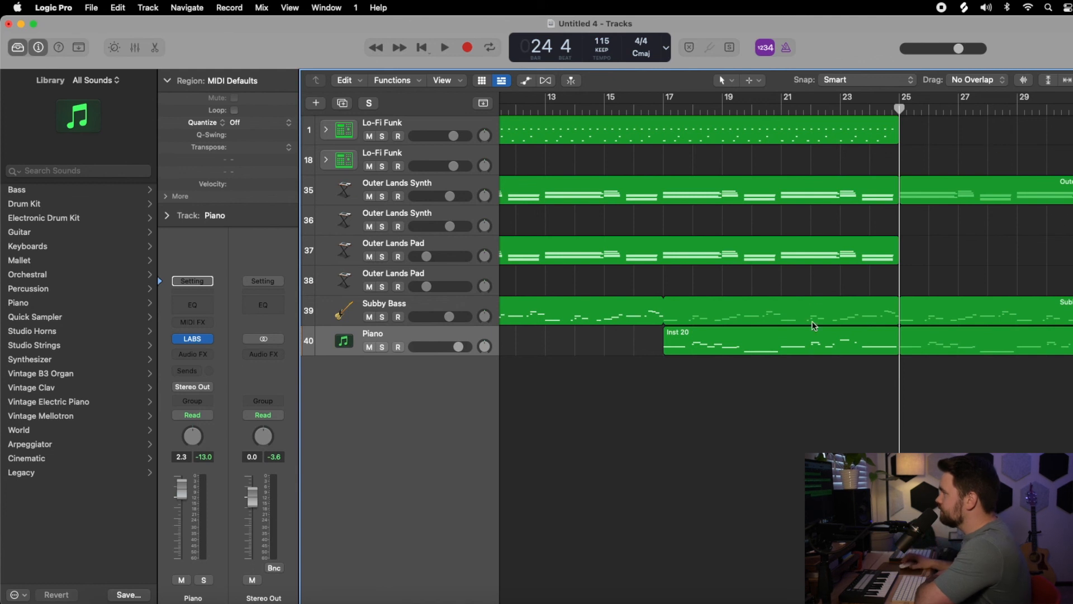
Play from bar 24 through bar 33 to hear the new section without drums and pad.
key("super+Left")
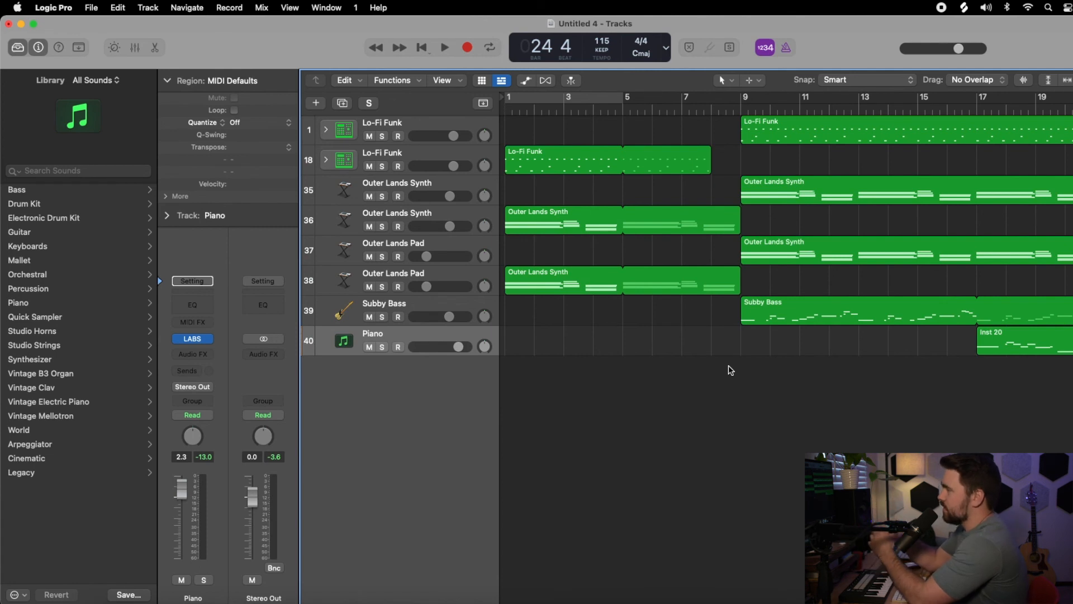
scroll(774, 376, "right", 15)
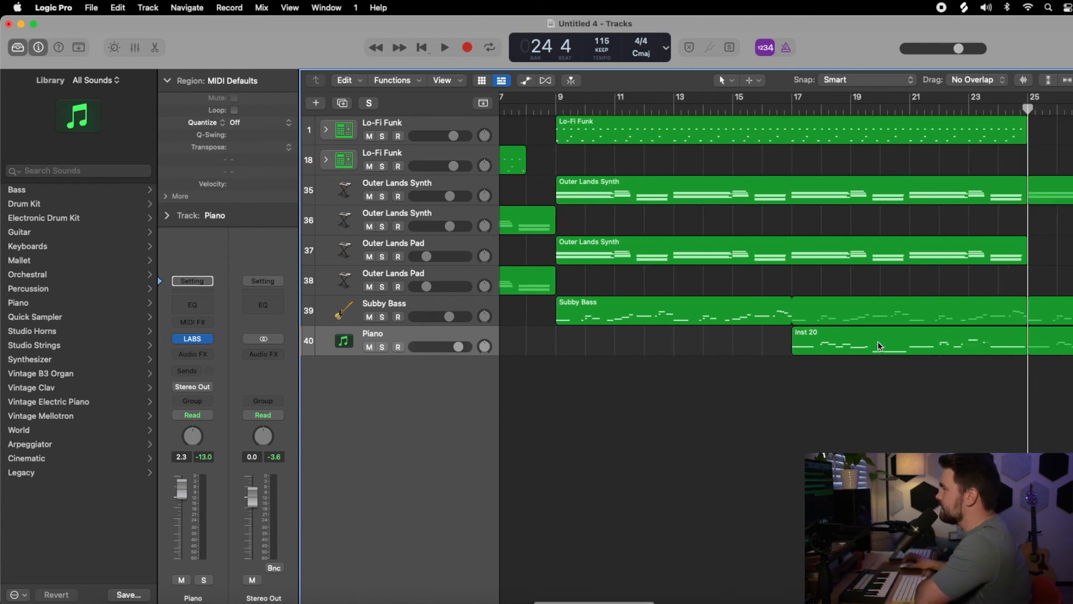
scroll(1006, 287, "right", 1)
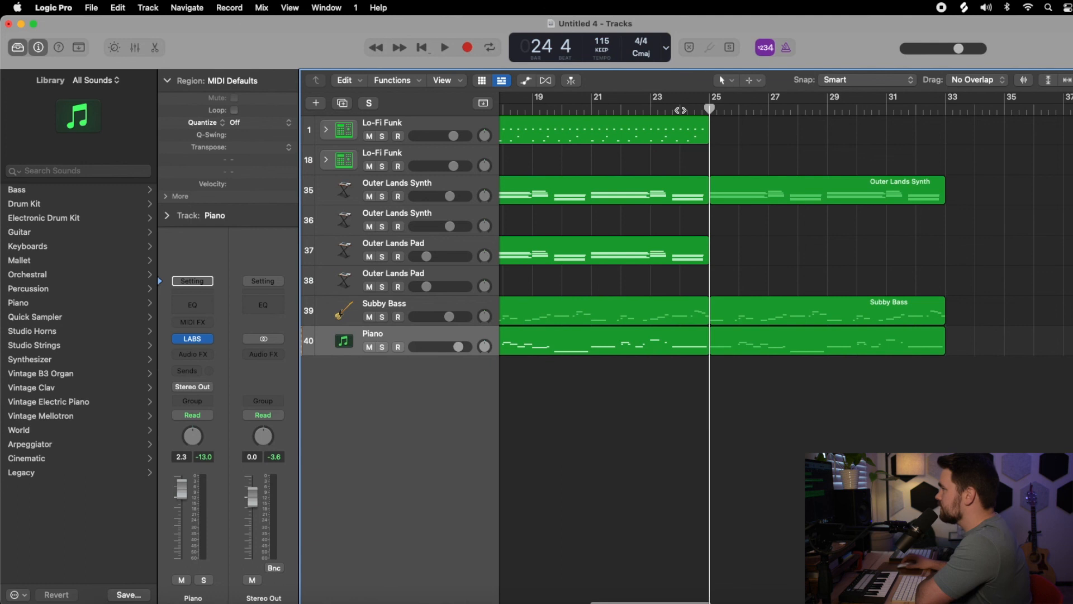
left_click(680, 110)
key("space")
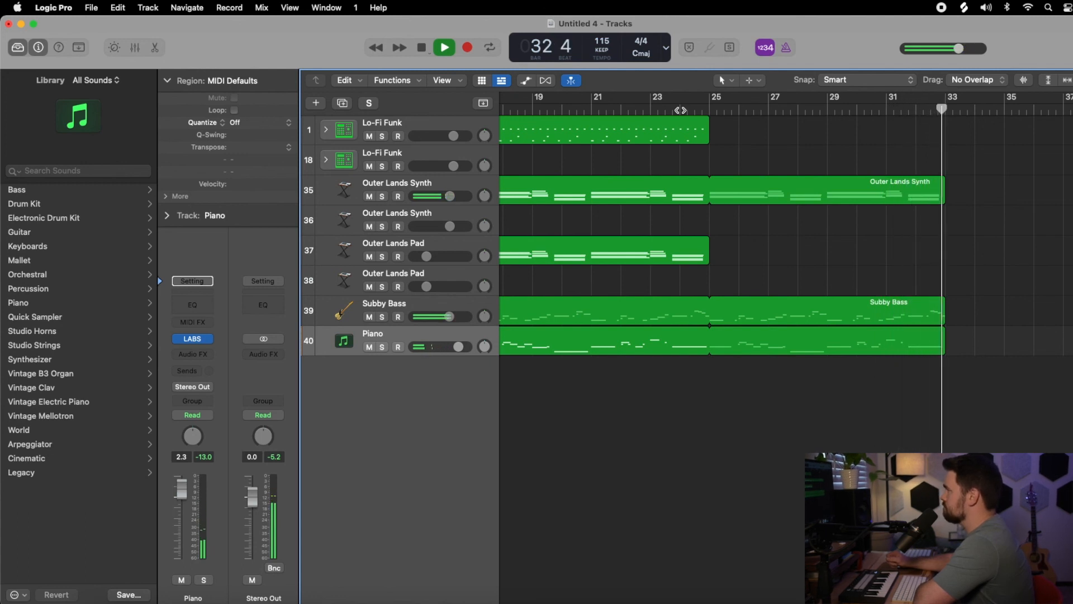
key("space")
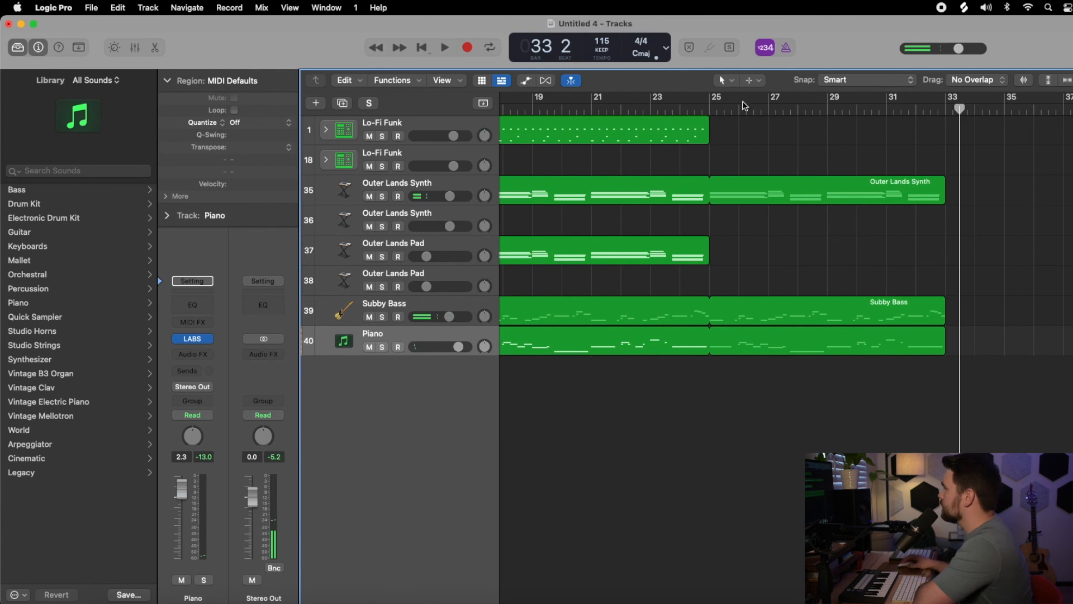
Copy the main-section Lo-Fi Funk region to bar 33 on track 1.
scroll(677, 130, "left", 10)
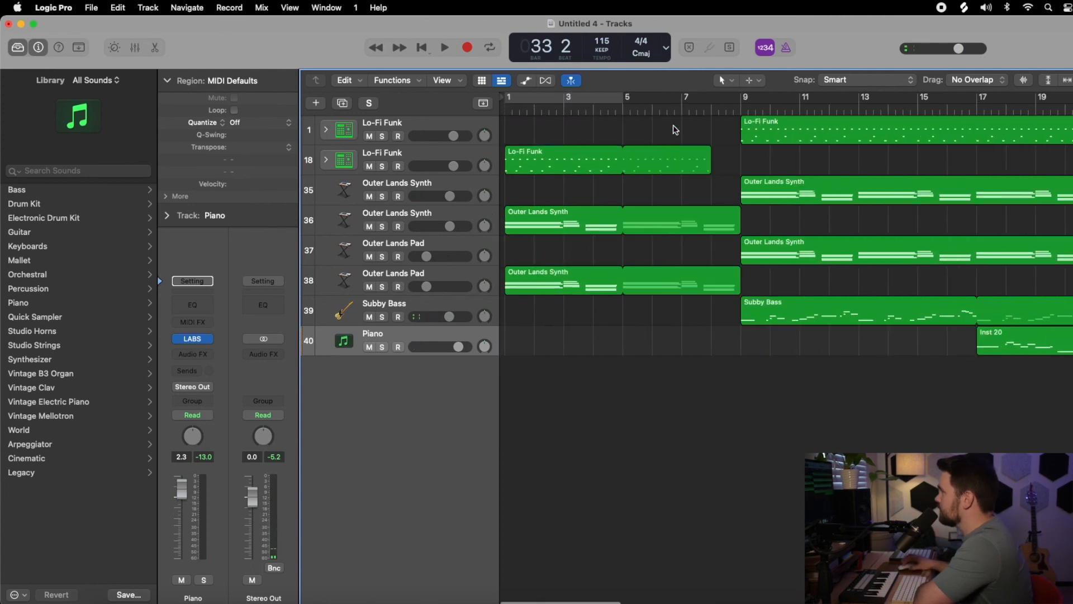
left_click(653, 119)
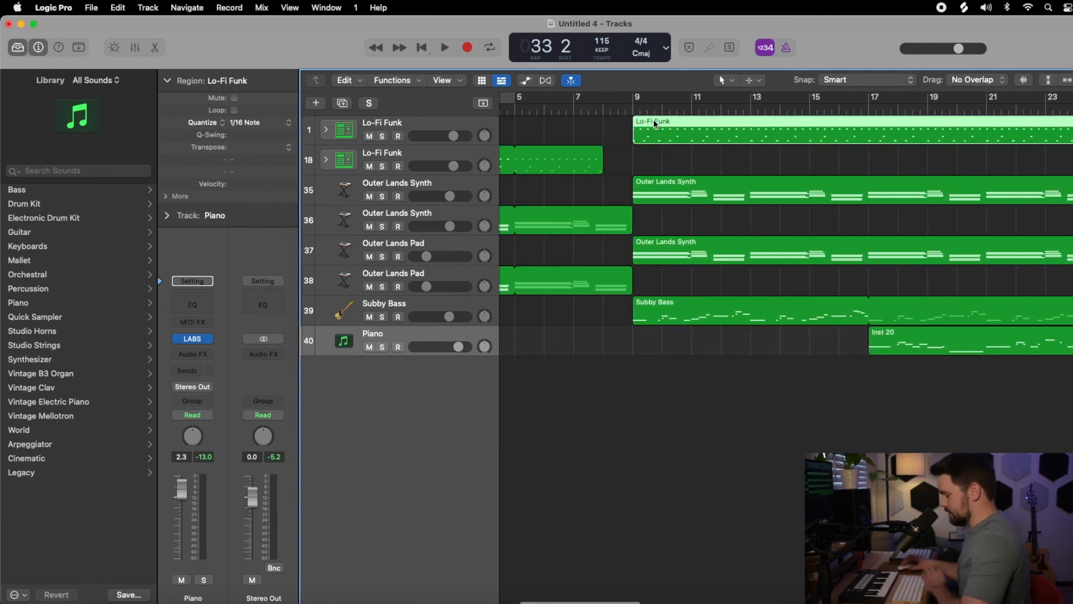
left_click_drag(652, 119, 948, 133)
Copy the main-section Outer Lands Synth, Outer Lands Pad and Subby Bass regions together to bar 33.
scroll(793, 291, "left", 6)
scroll(652, 336, "left", 6)
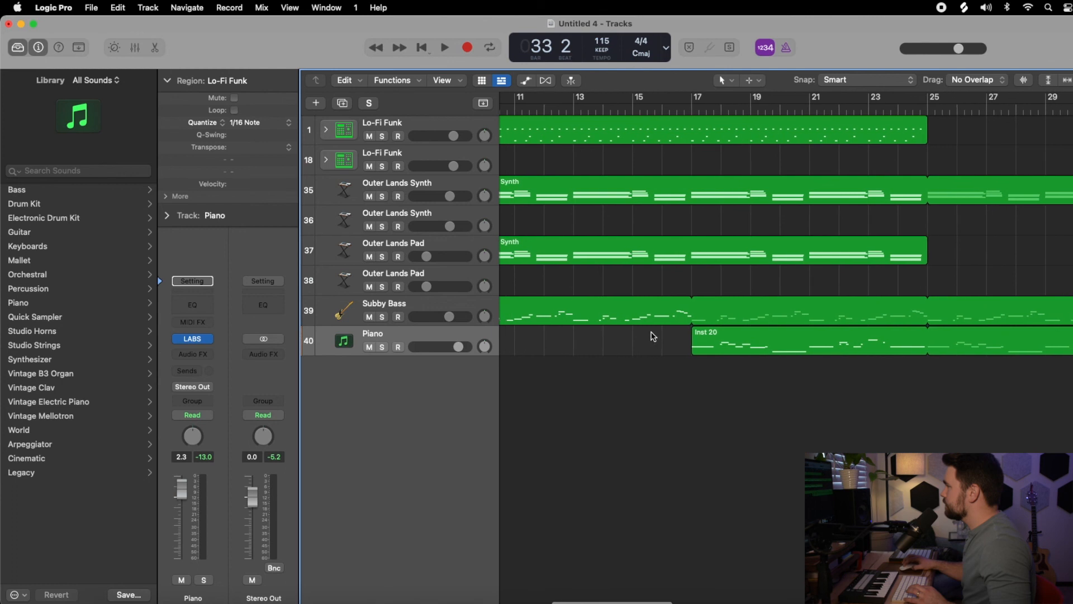
scroll(693, 245, "right", 5)
scroll(693, 245, "right", 6)
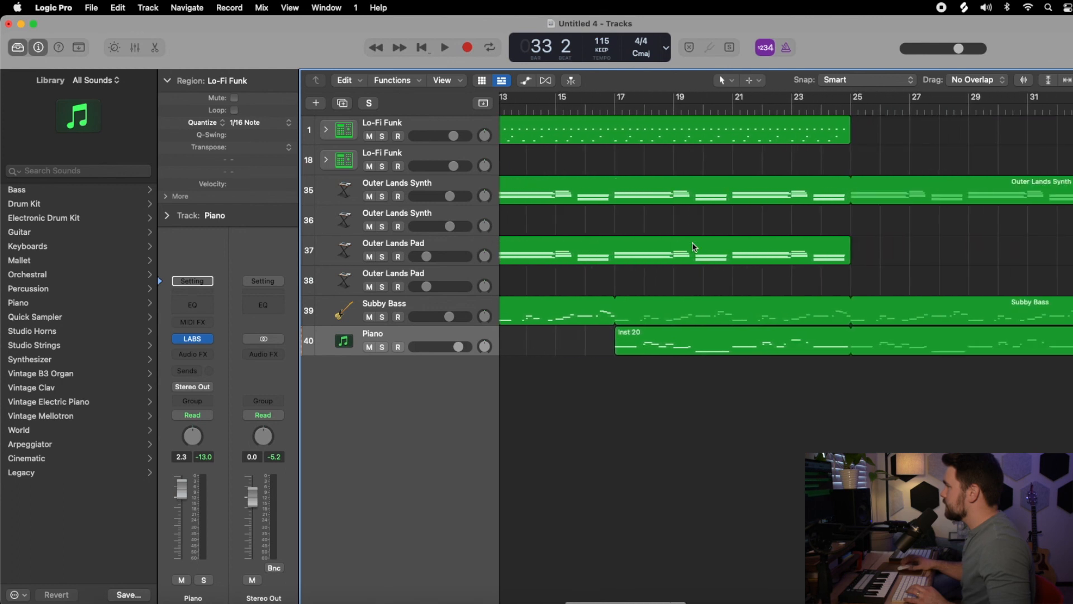
scroll(839, 196, "left", 5)
scroll(785, 224, "up", 5)
scroll(785, 224, "down", 10)
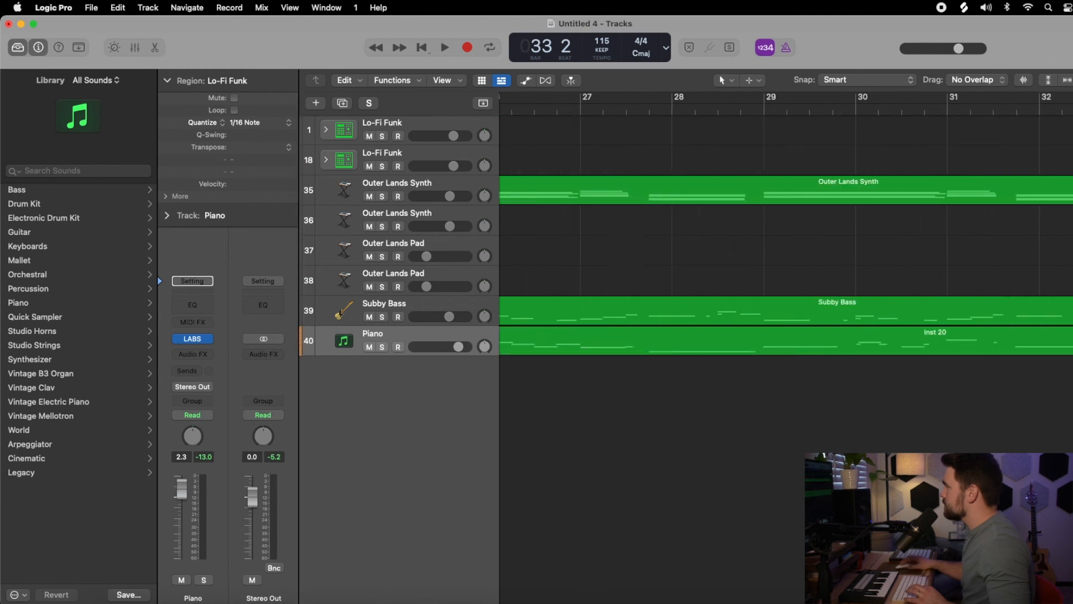
scroll(611, 184, "down", 1)
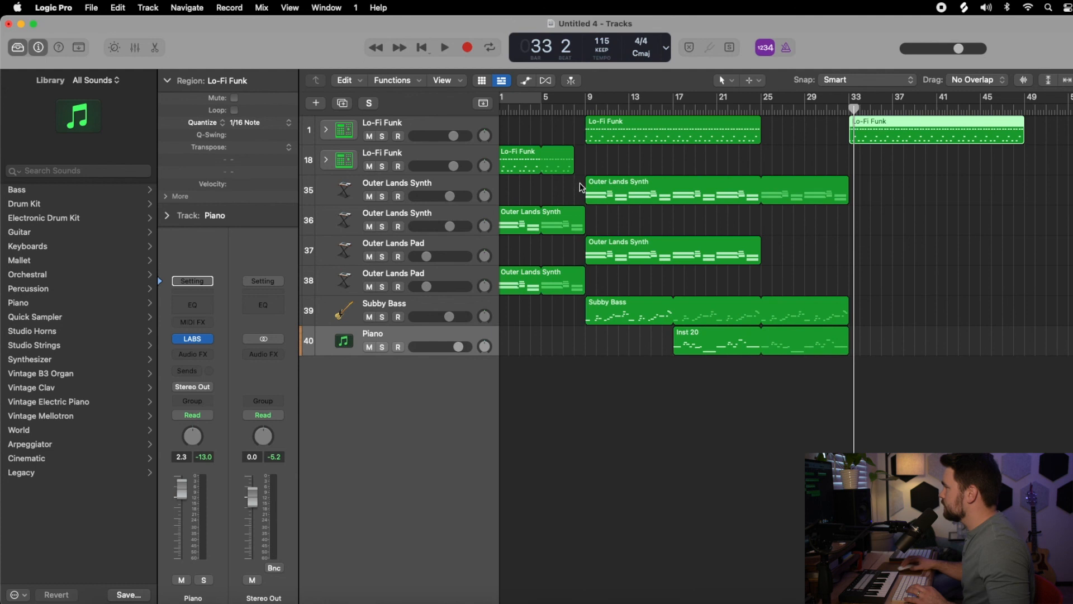
left_click_drag(619, 172, 873, 307)
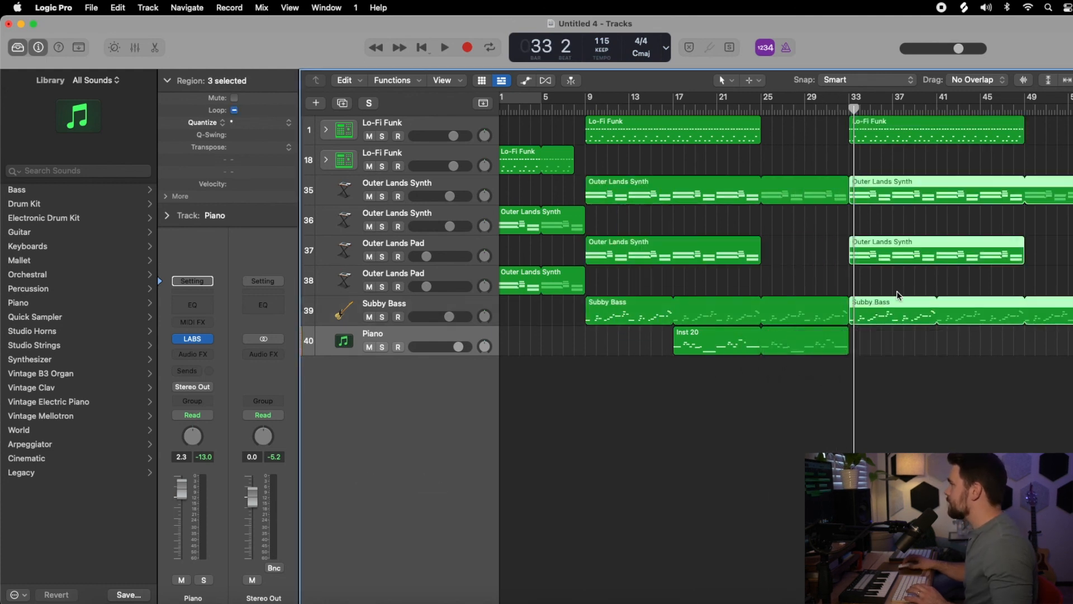
left_click(898, 295)
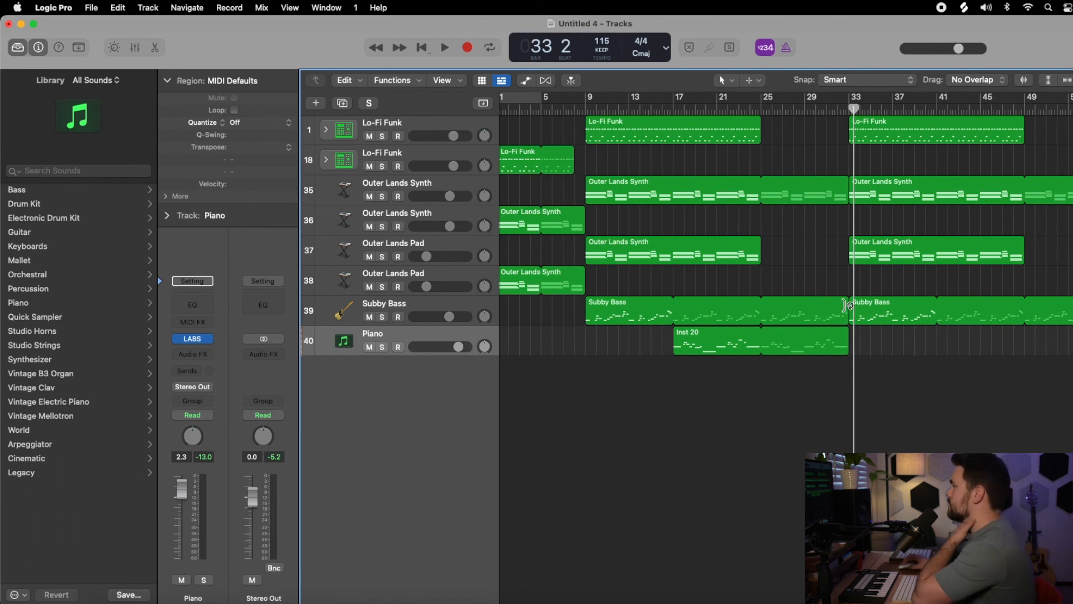
Extend the loop of the Inst 20 region on the Piano track past bar 49, across the copied section.
left_click_drag(853, 331, 1070, 331)
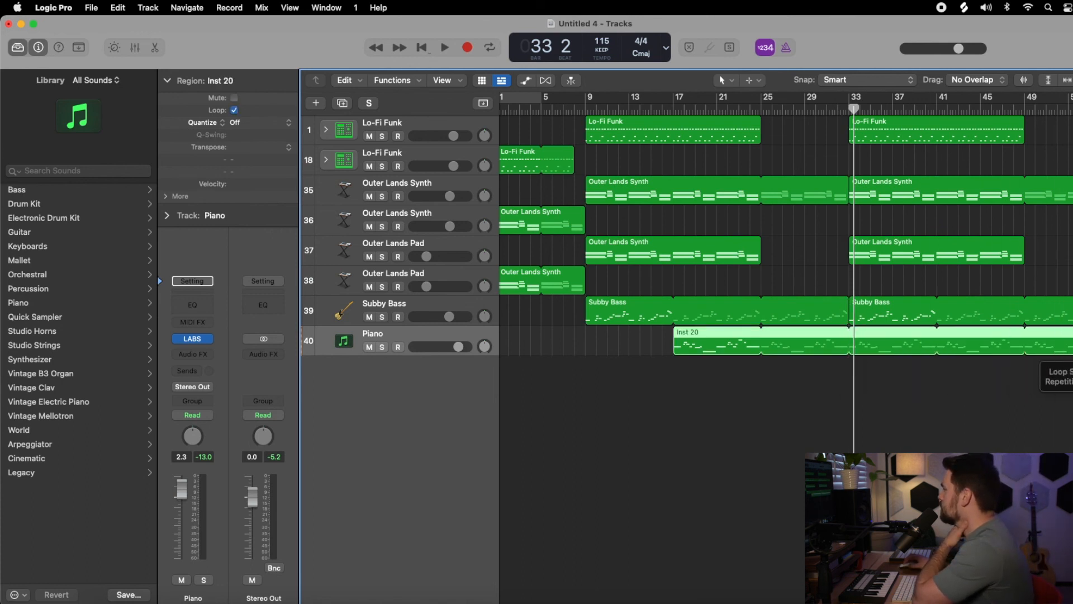
left_click(1071, 386)
Play from bar 31 into the copied section to check the return of drums and pad, and return to bar 1.
left_click(827, 110)
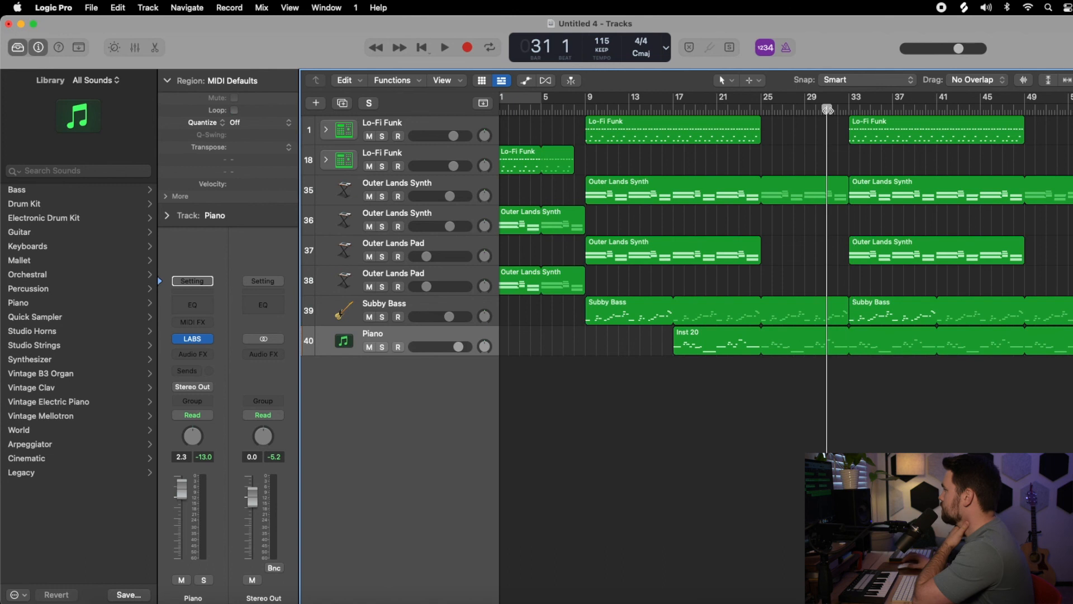
key("space")
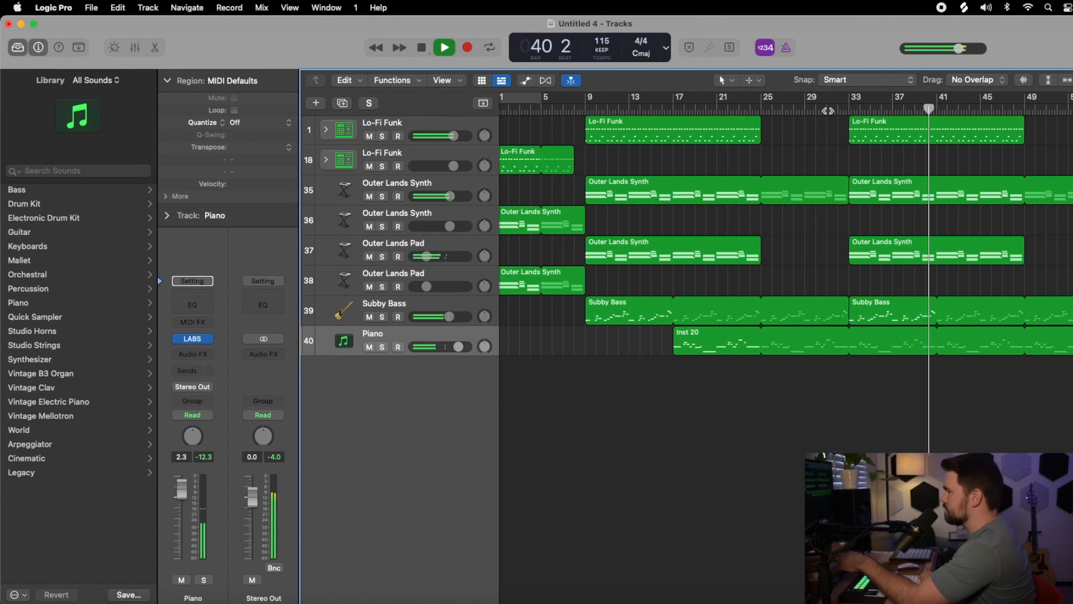
key("space")
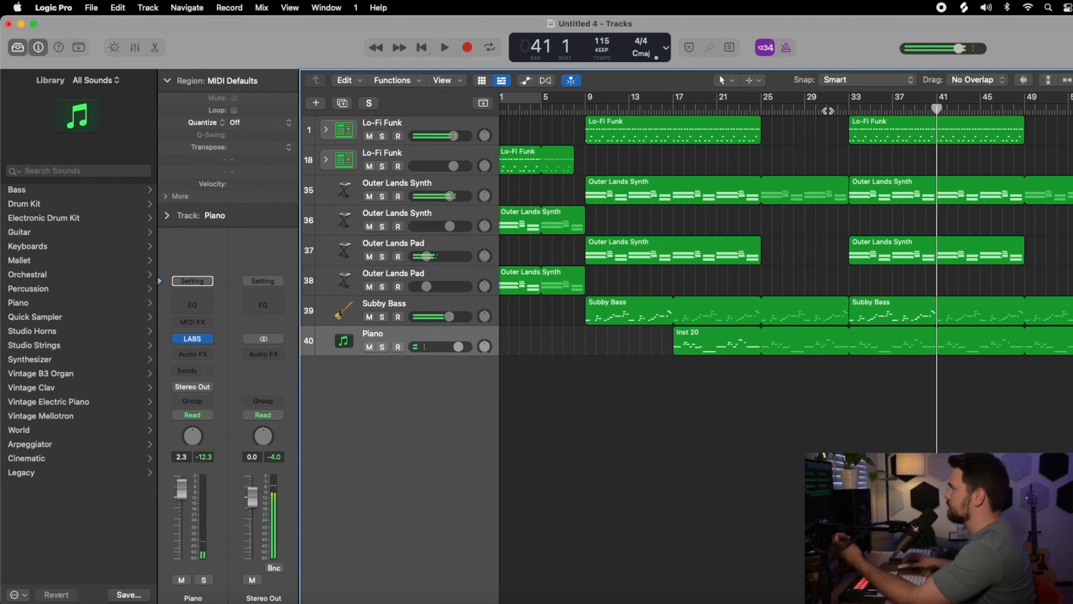
left_click(421, 49)
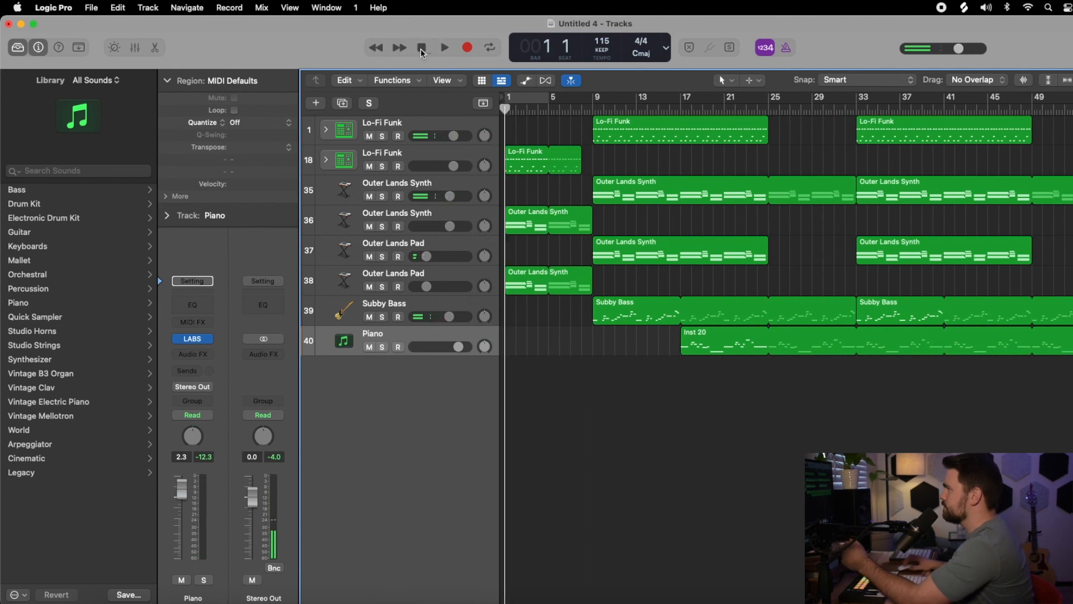